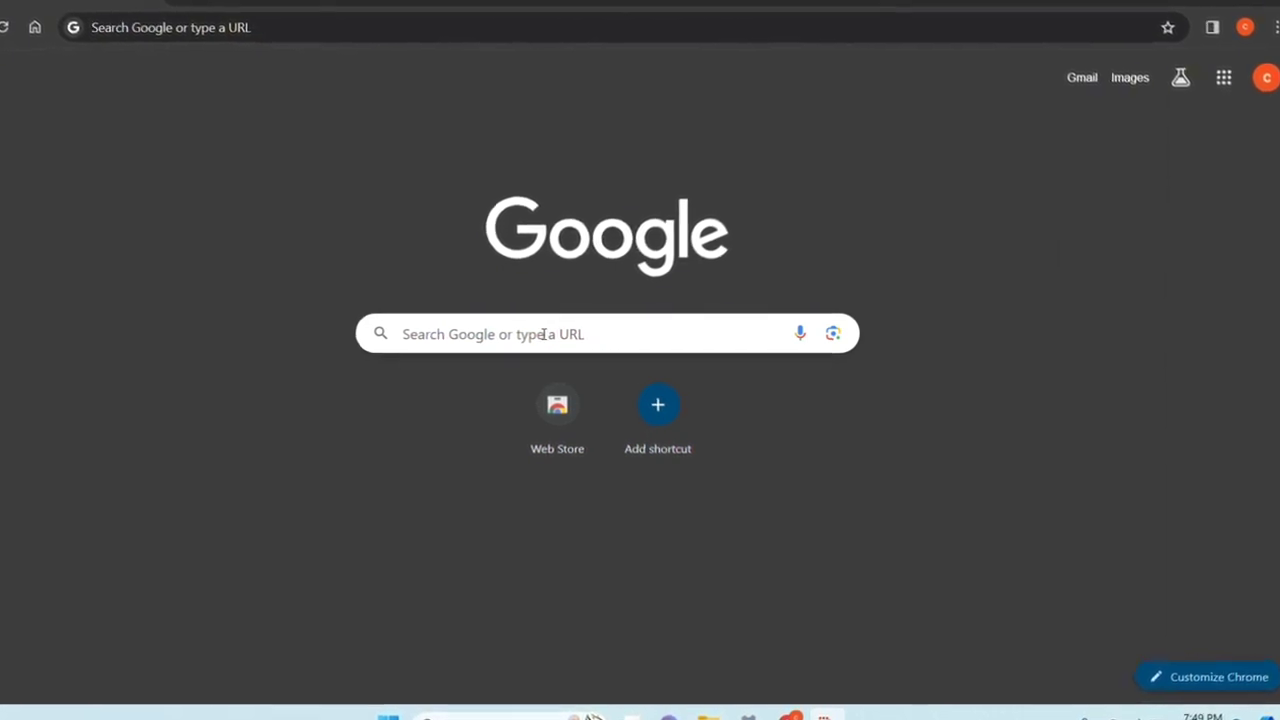
Search Google for 'discord'
click(541, 334)
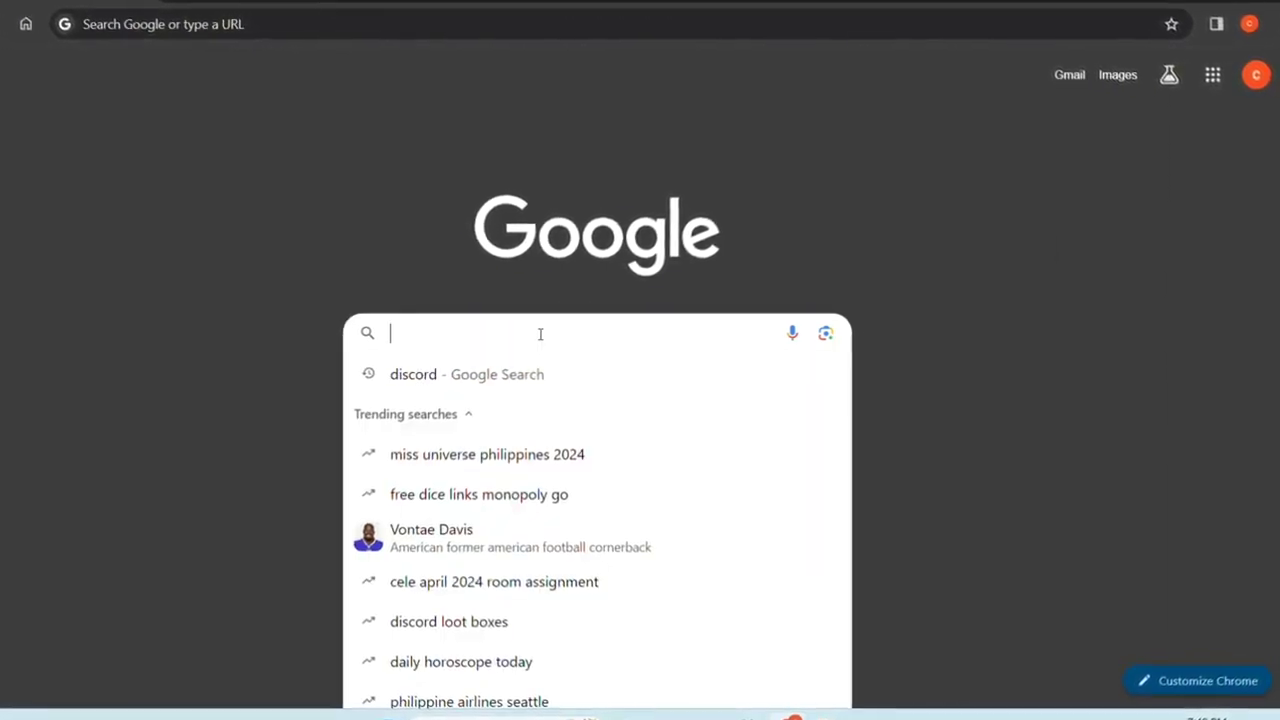
text(disc)
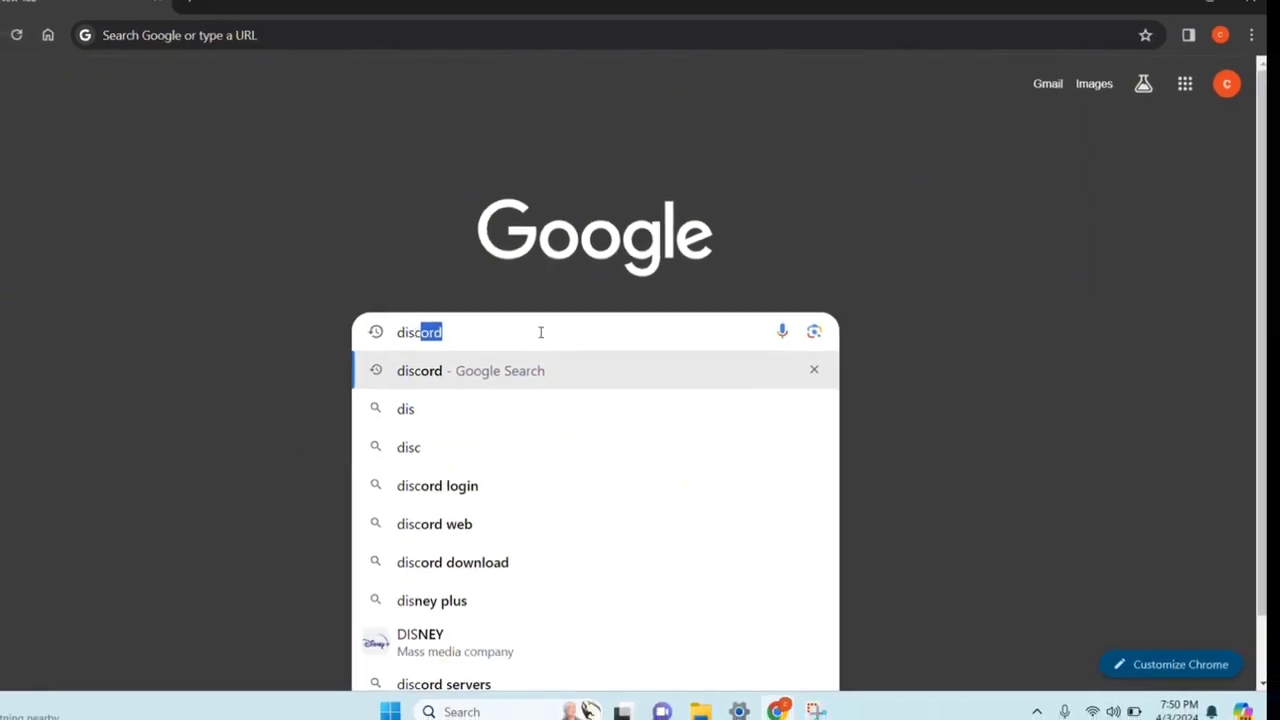
text(ord)
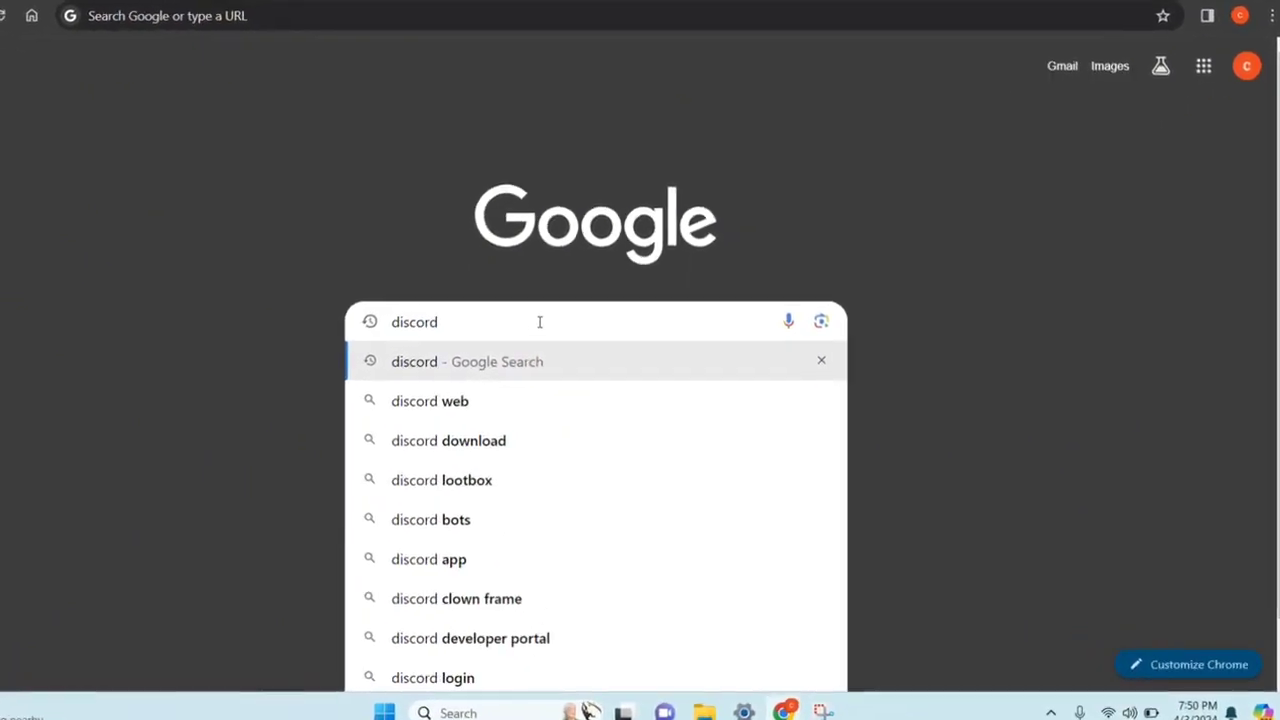
key(Return)
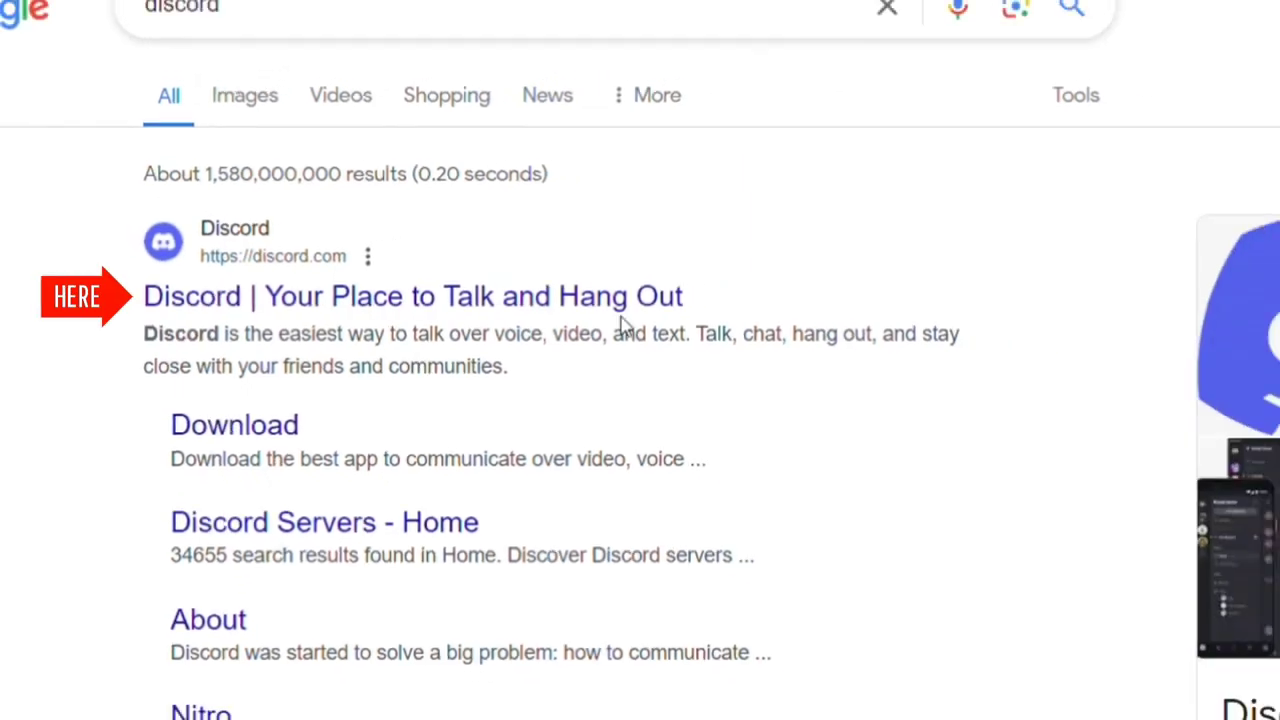
Open the official discord.com result and scroll down the homepage to the footer
click(645, 296)
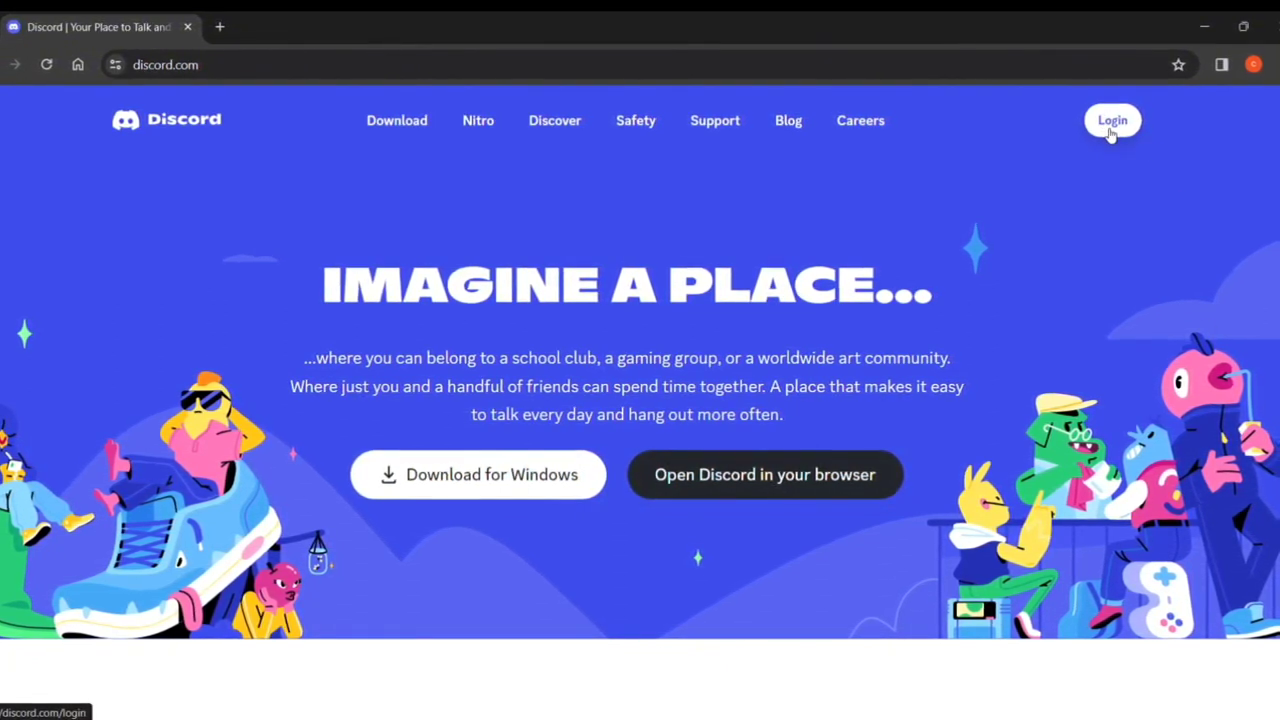
scroll(912, 396, down, 10)
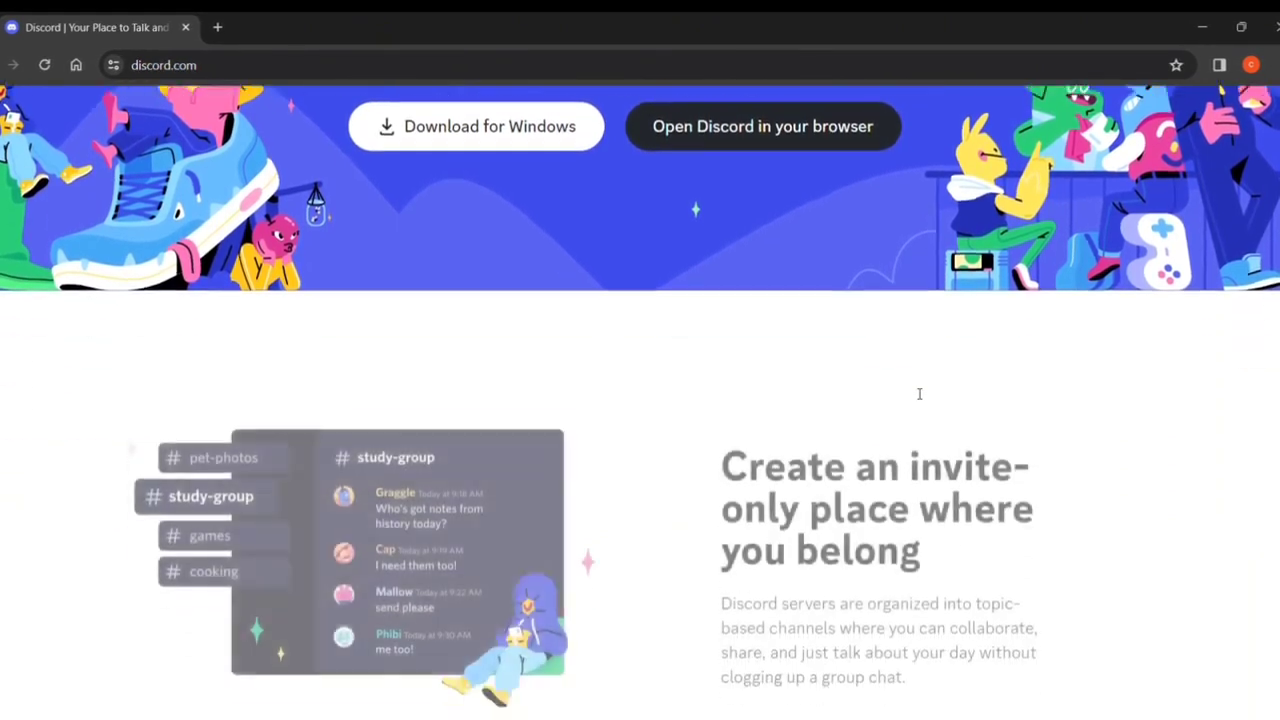
scroll(918, 396, down, 12)
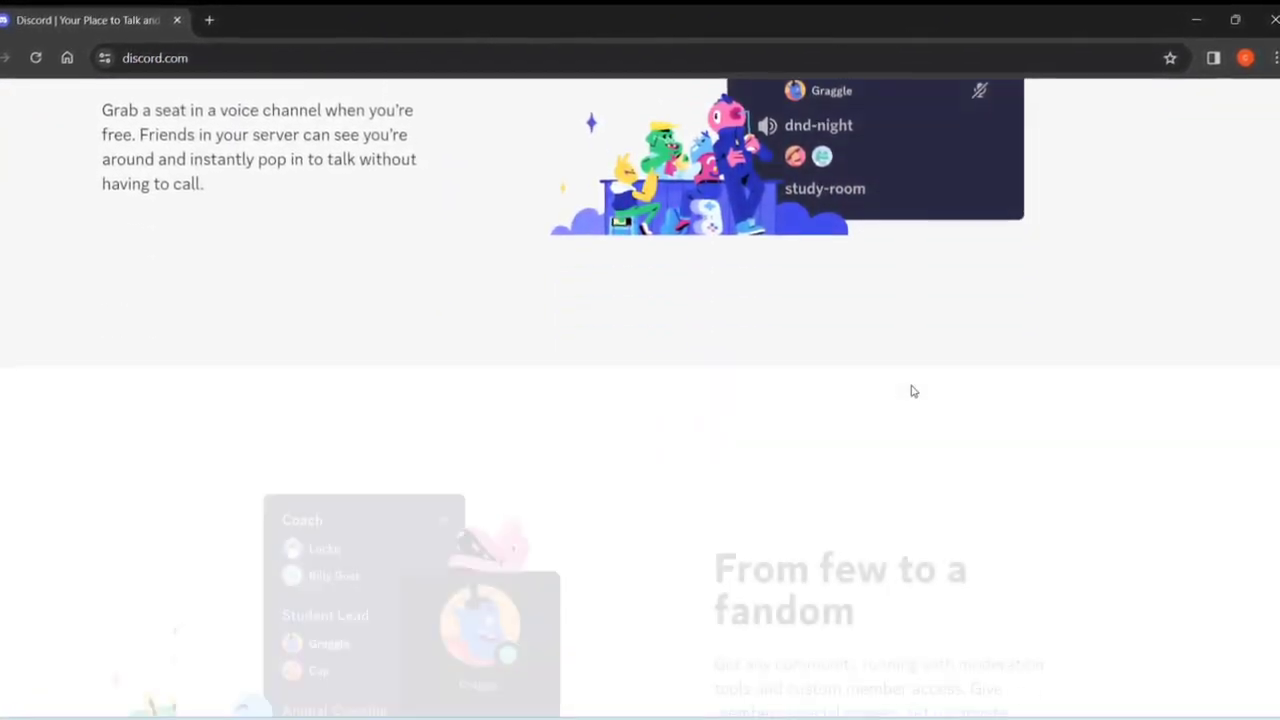
scroll(903, 387, down, 10)
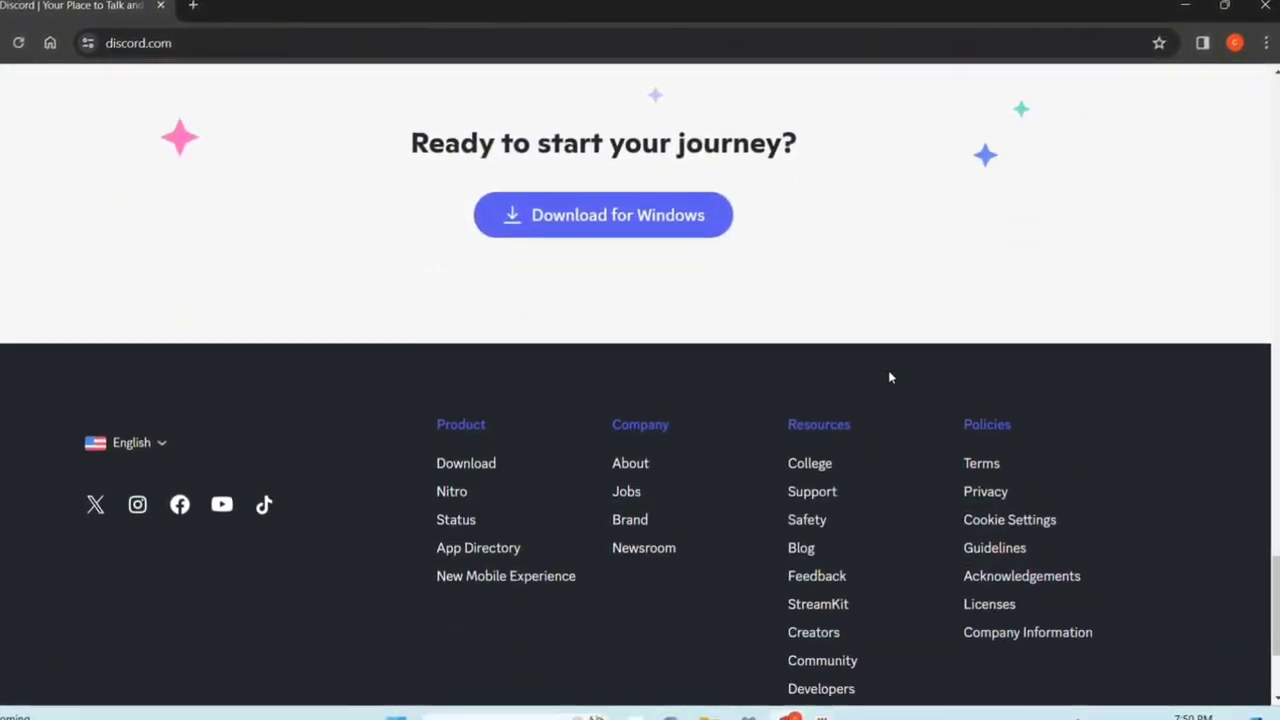
scroll(881, 469, down, 3)
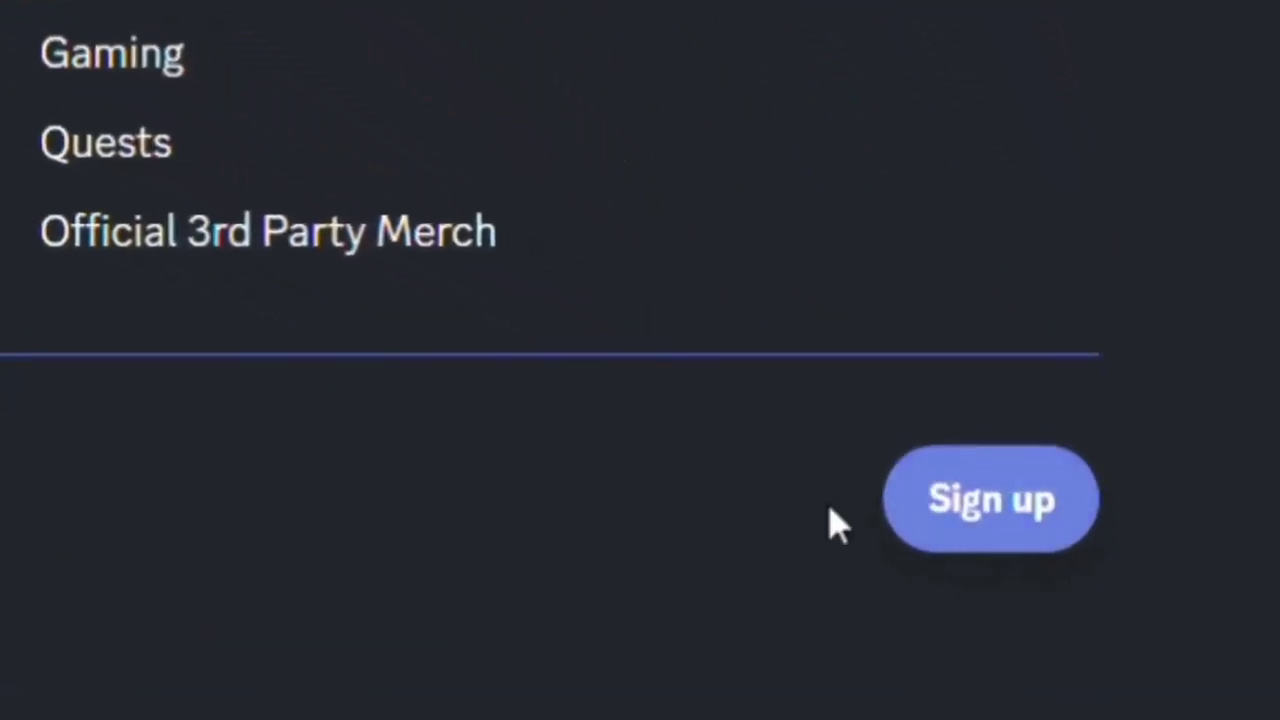
Go to Discord's Create an account page and enter the account's e-mail address
click(1020, 558)
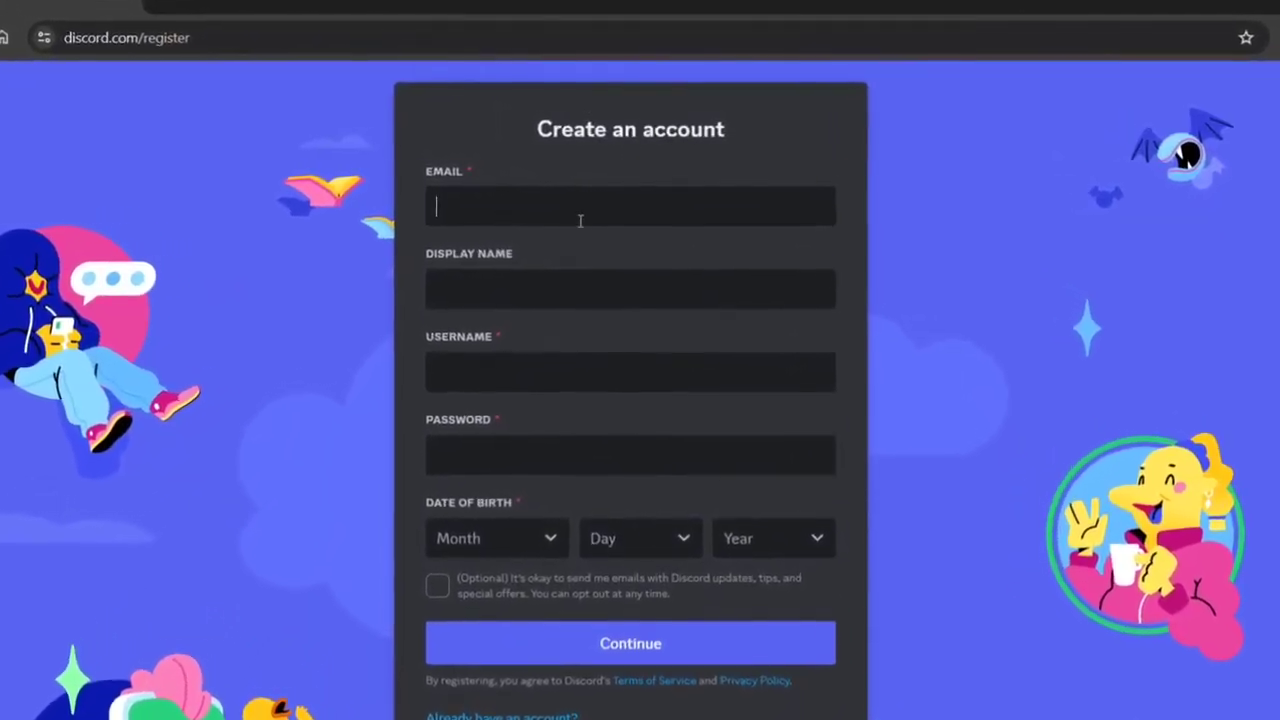
click(583, 211)
click(603, 295)
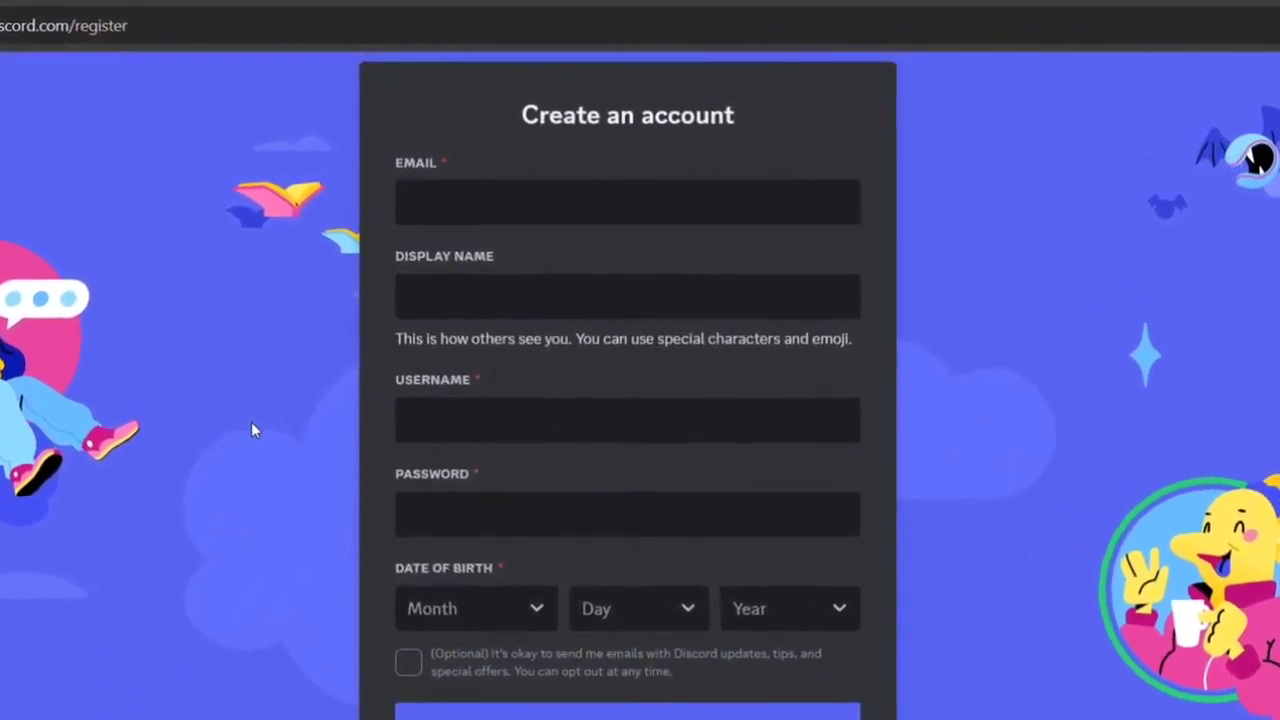
click(373, 432)
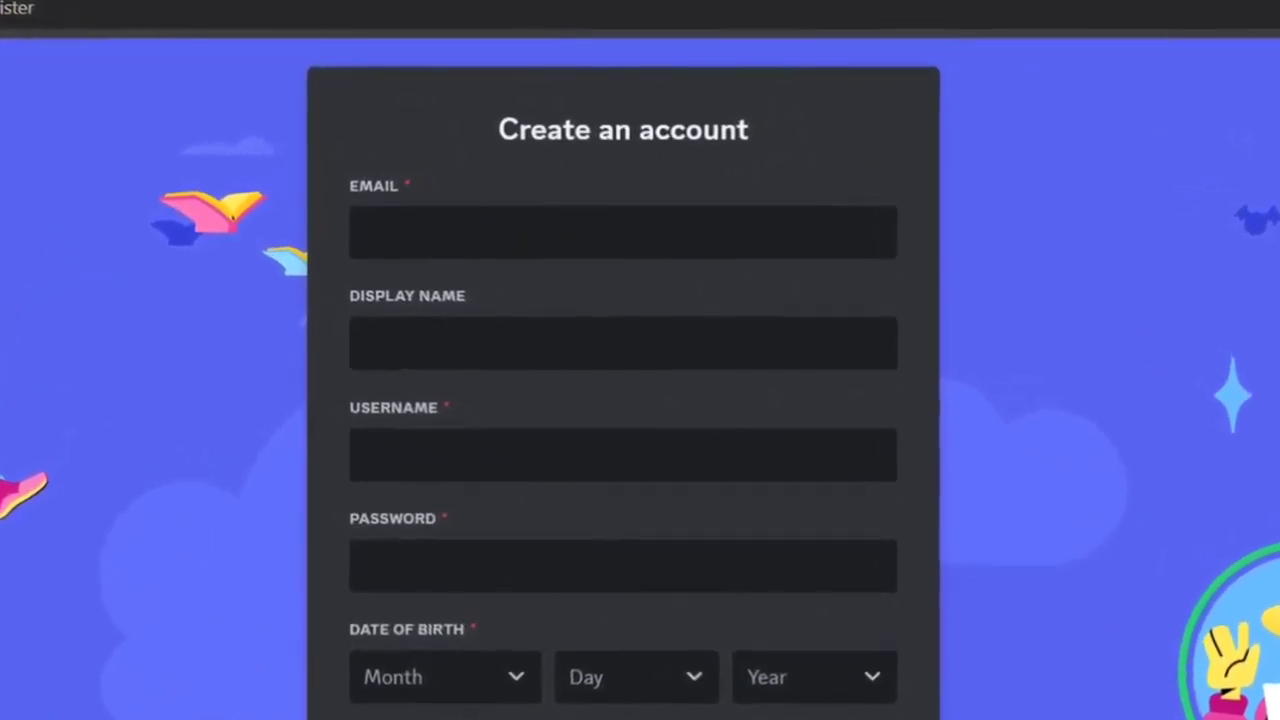
click(487, 228)
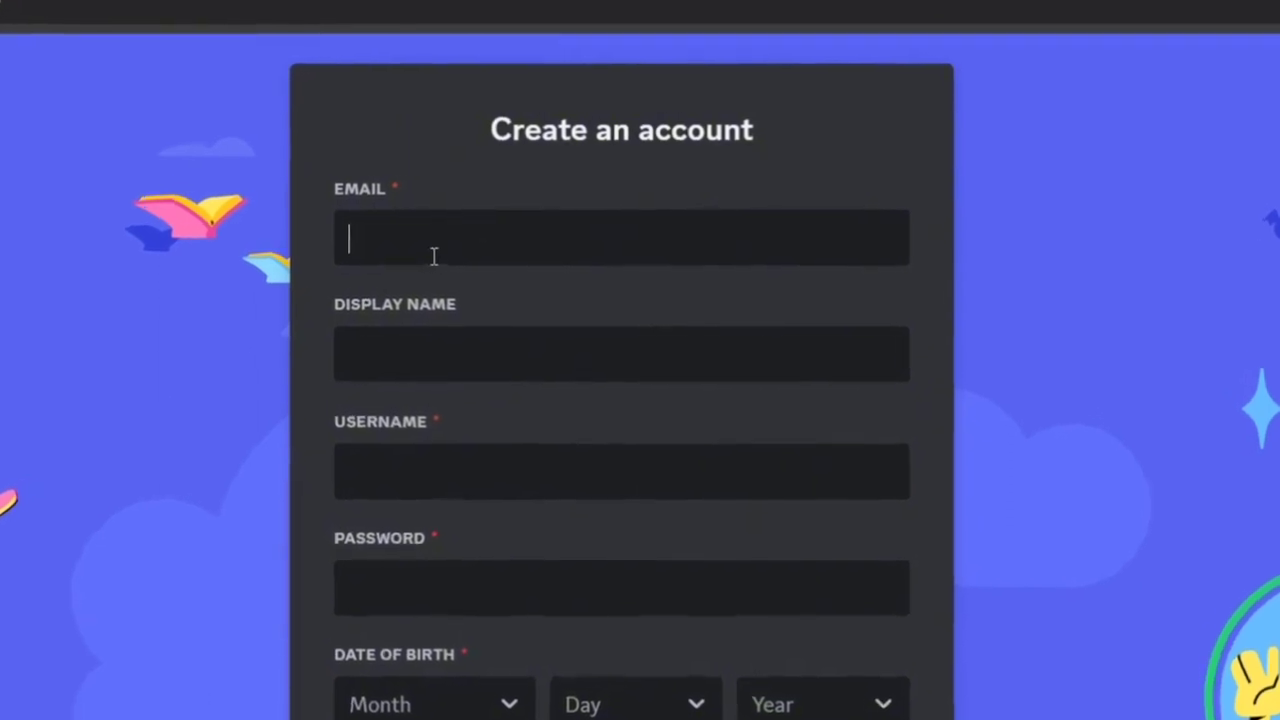
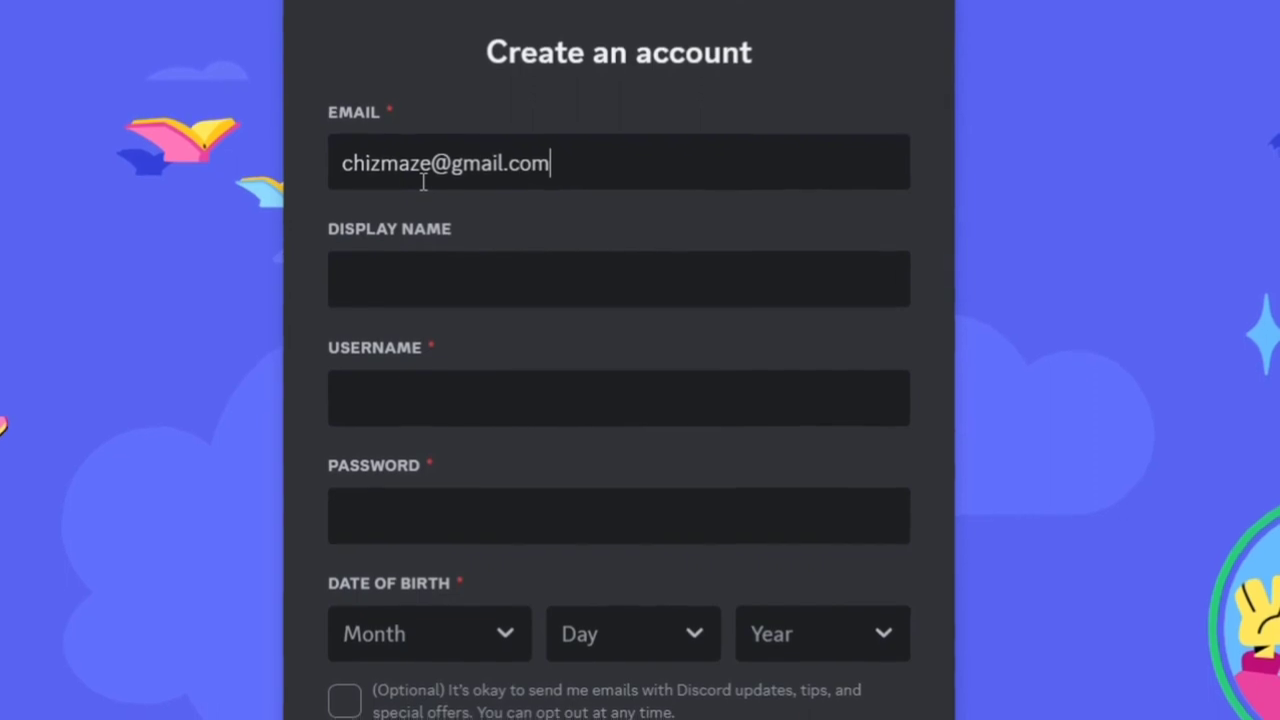
Fill in the display name, an available username and a password on the sign-up form
click(405, 262)
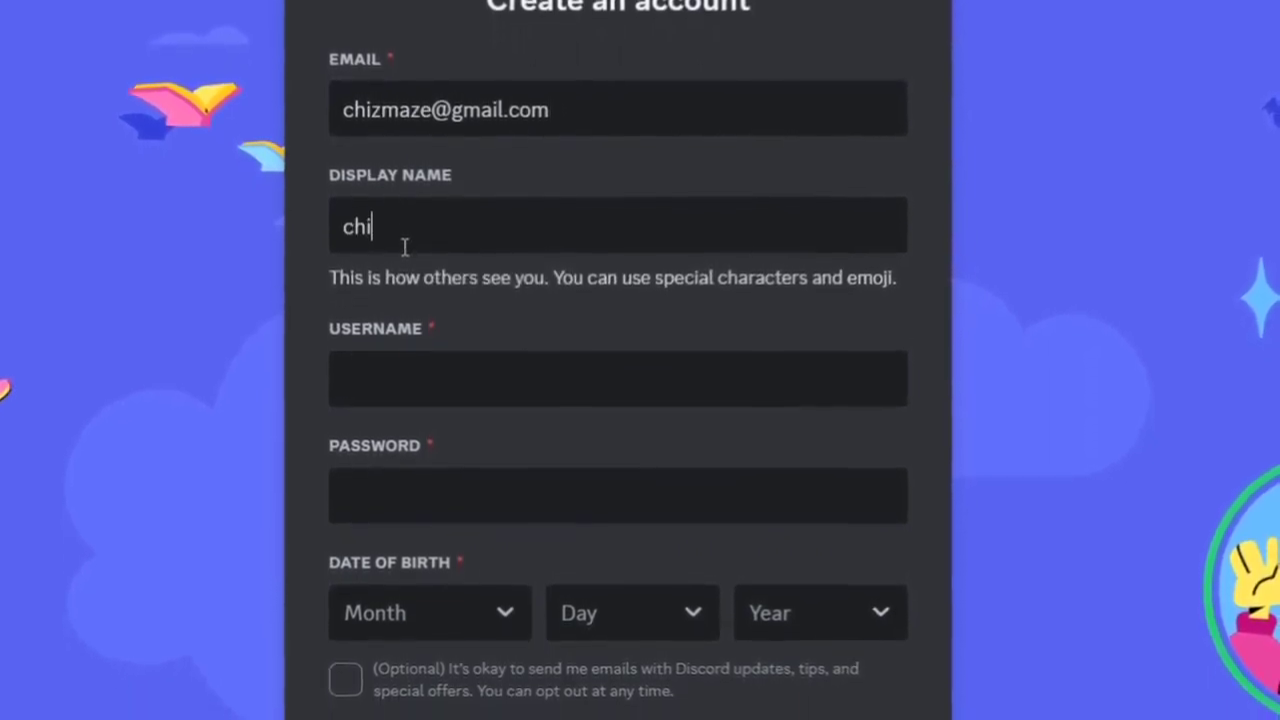
text(chizmaze)
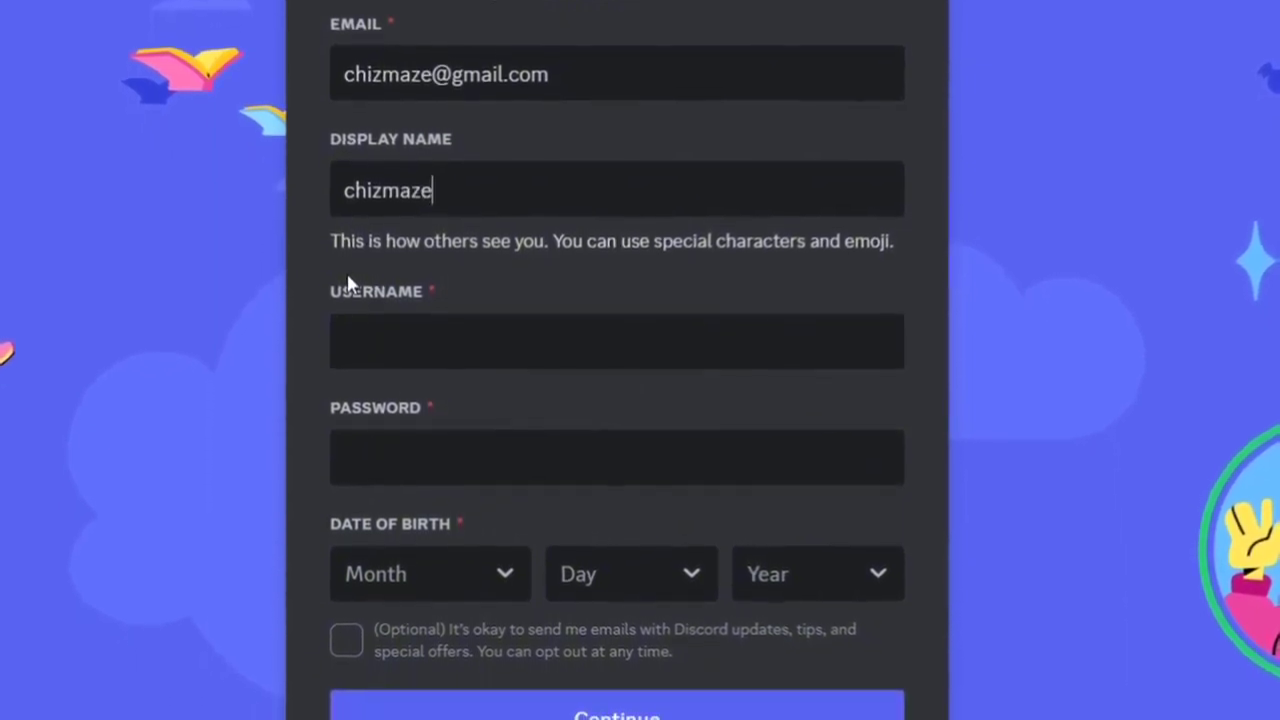
text(12)
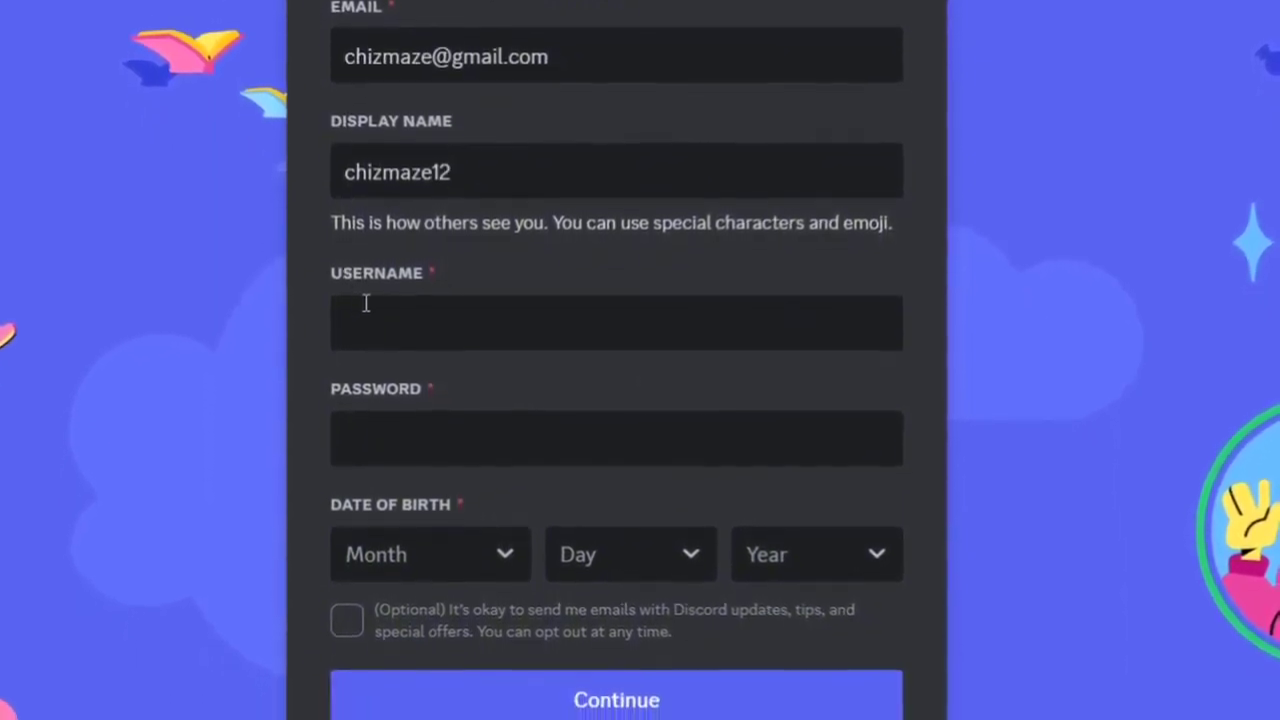
text(3)
click(370, 302)
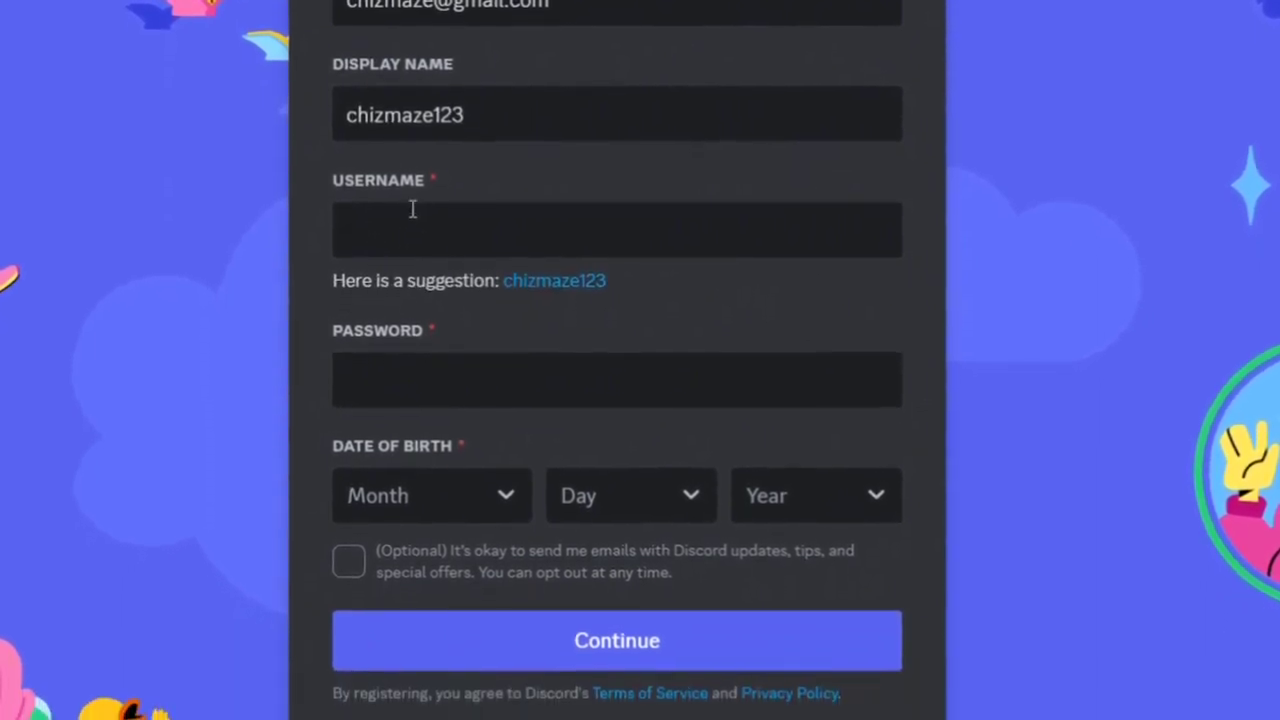
text(chiz)
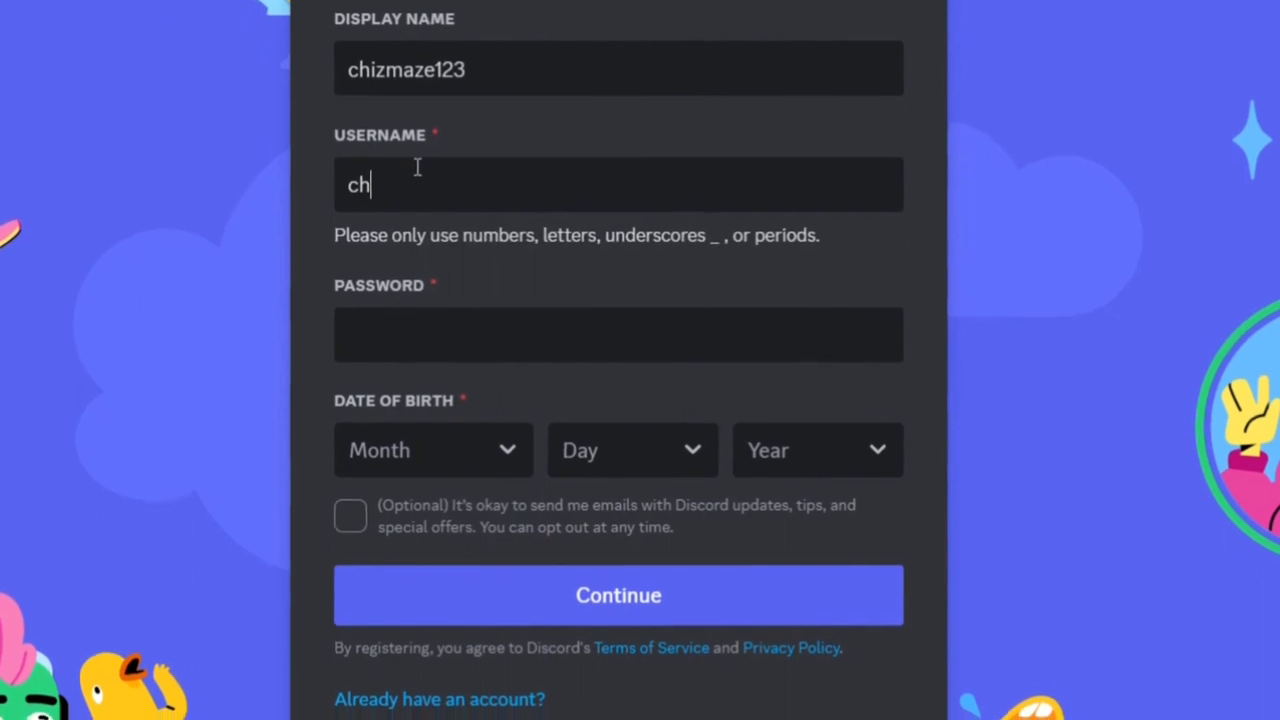
text(maze)
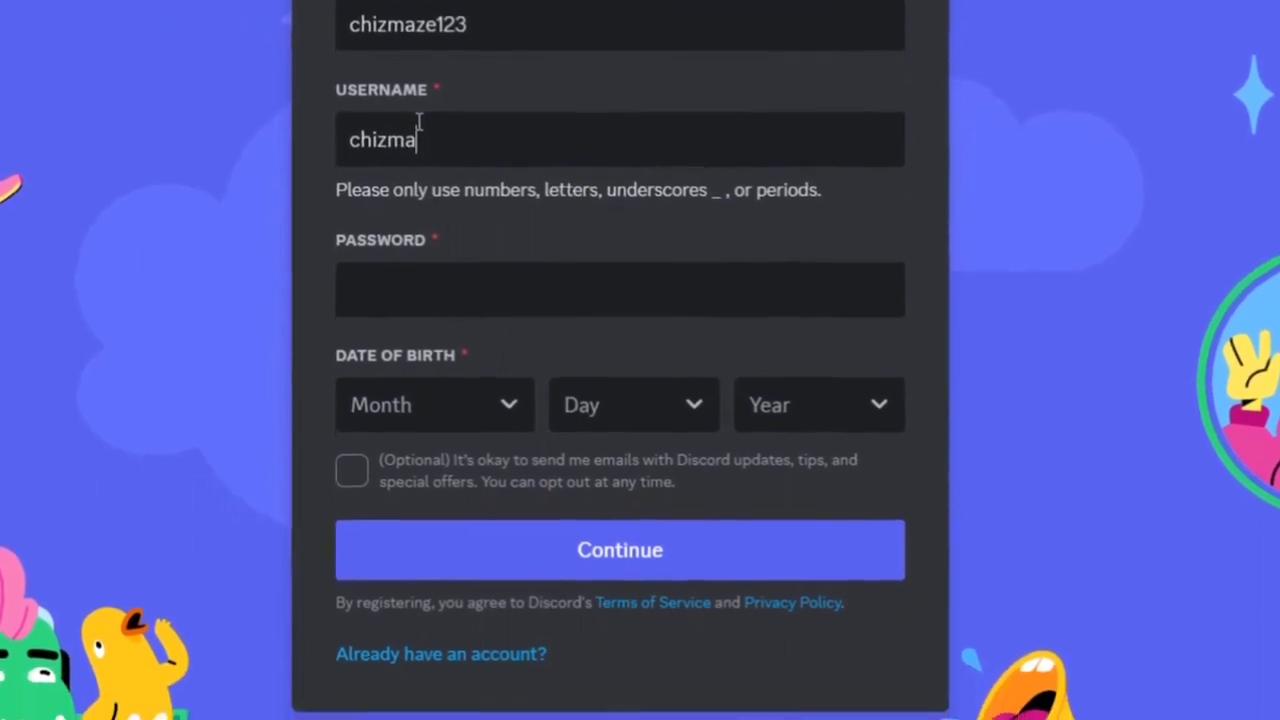
text(123)
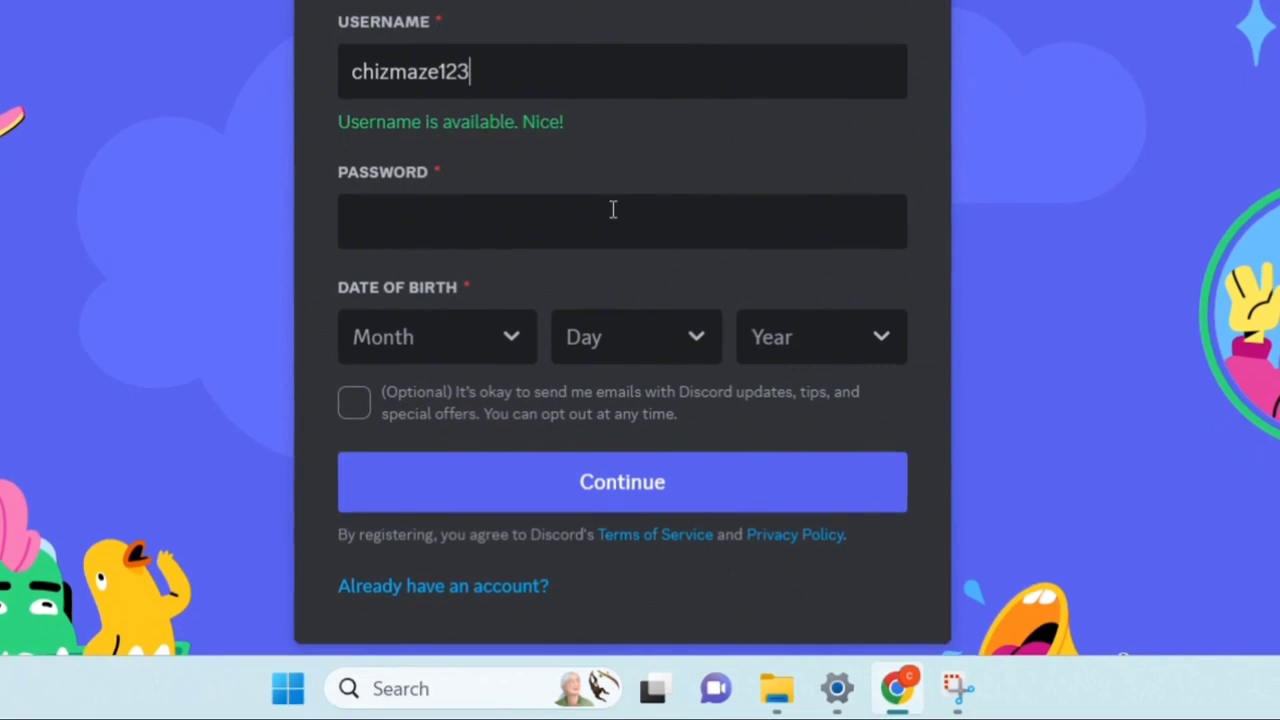
click(541, 220)
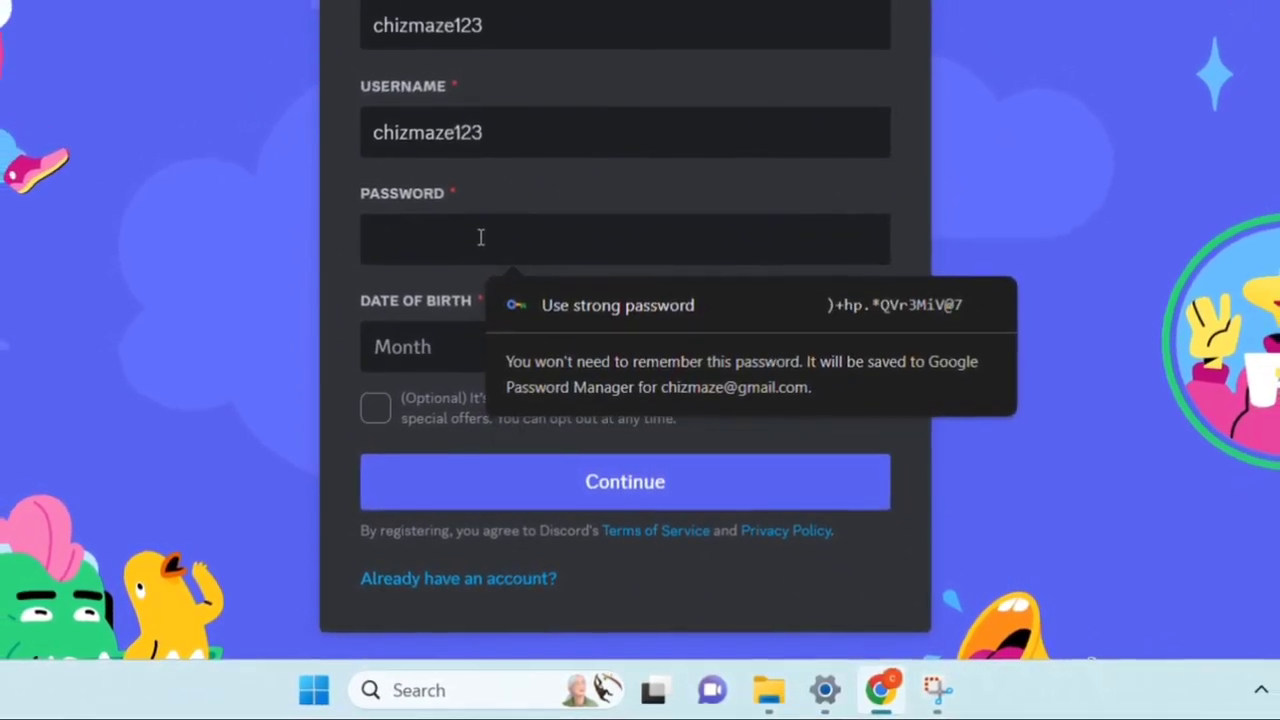
text(••••)
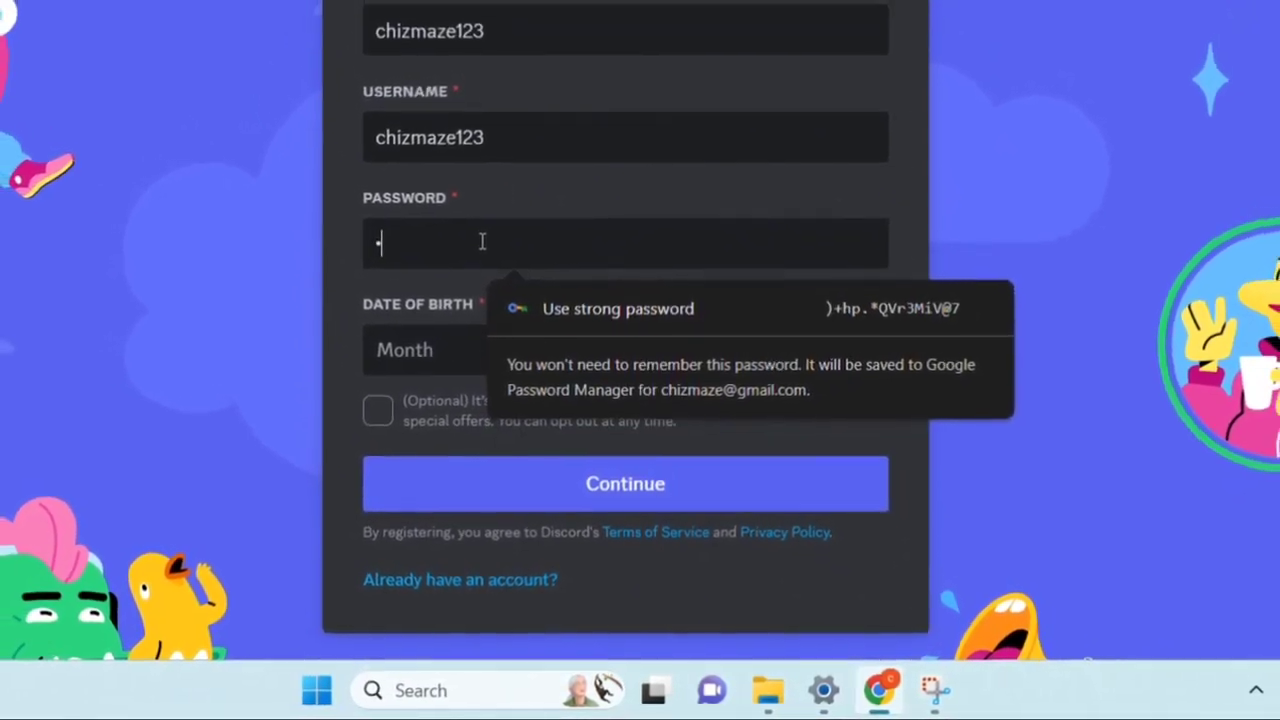
text(••••••)
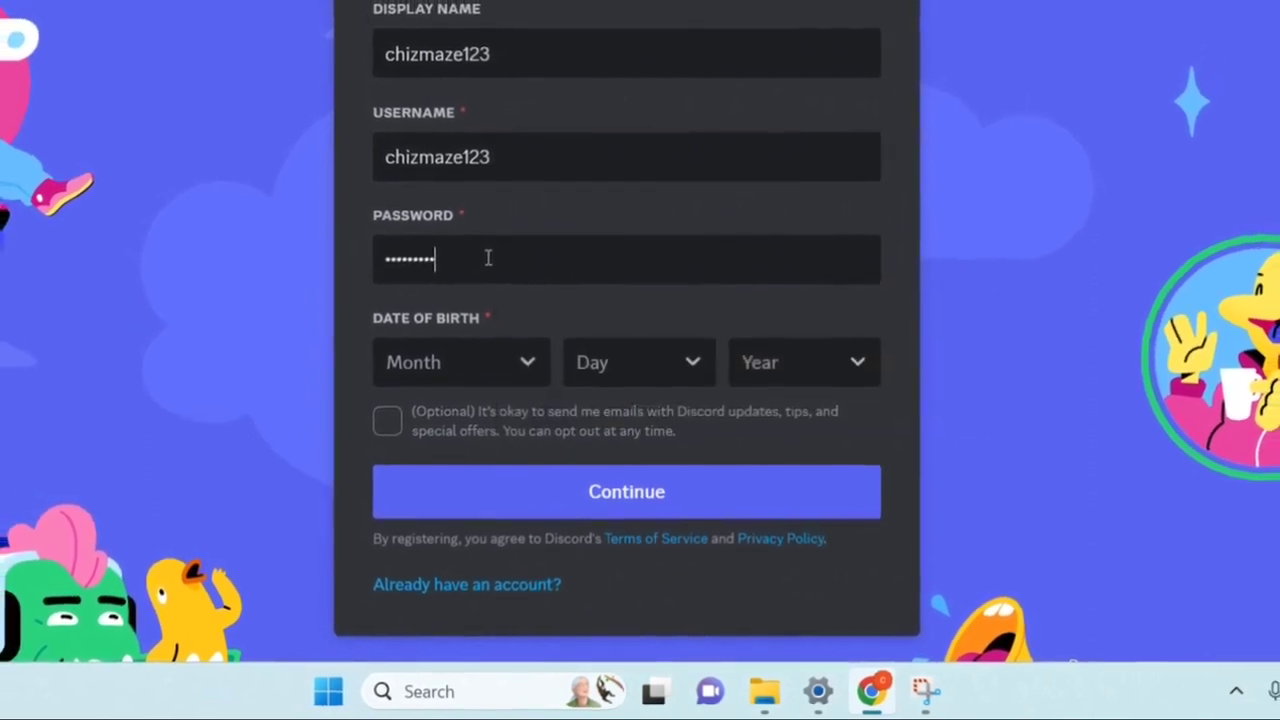
click(529, 369)
scroll(489, 271, down, 3)
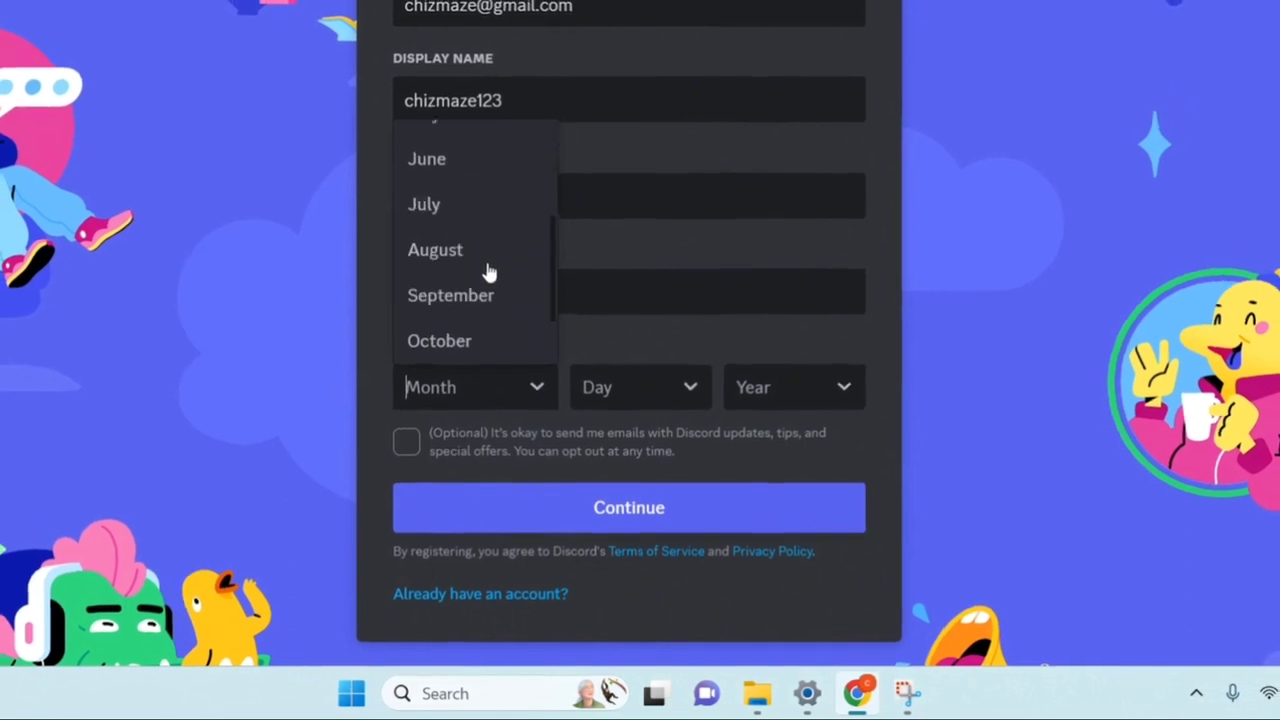
click(480, 283)
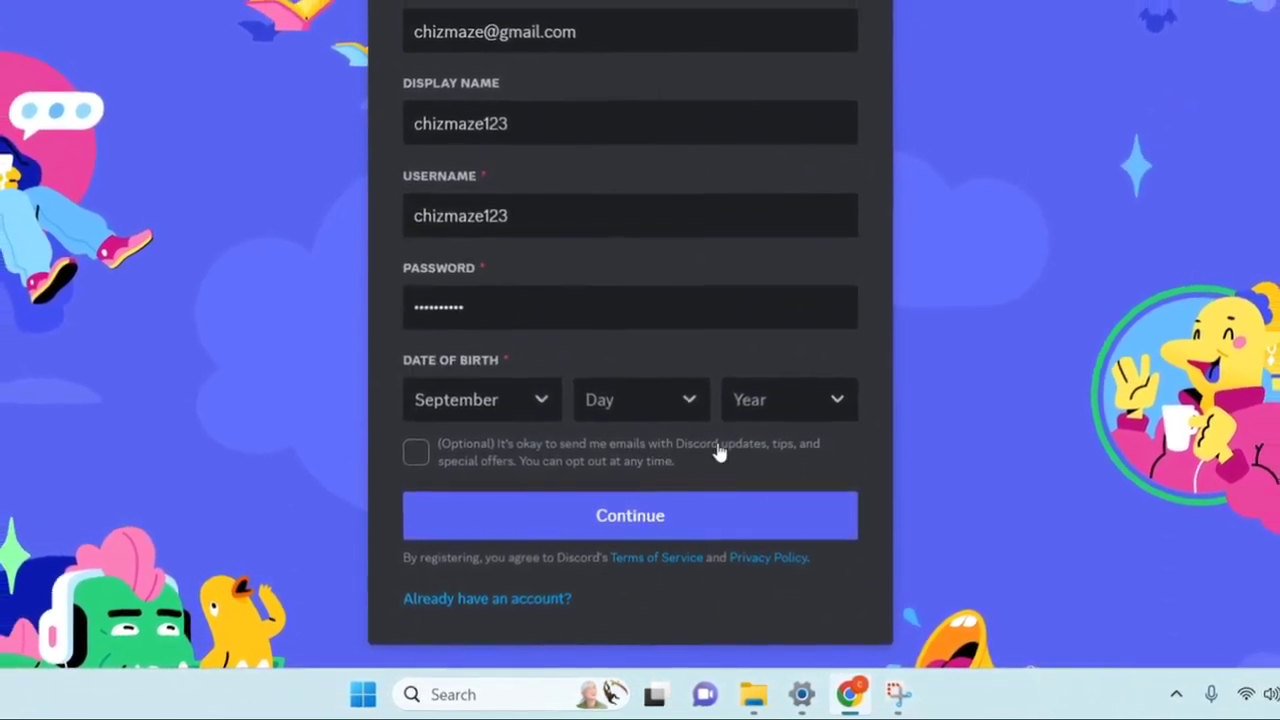
click(689, 411)
scroll(690, 326, down, 4)
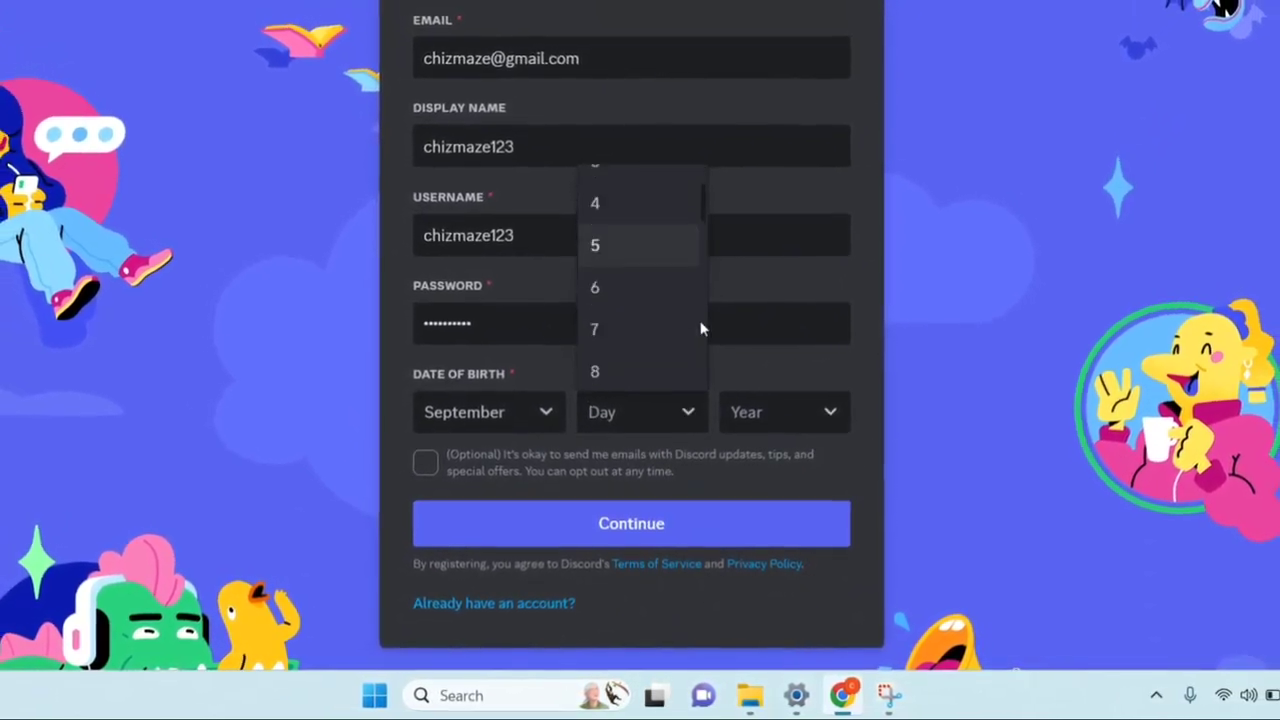
scroll(640, 345, down, 2)
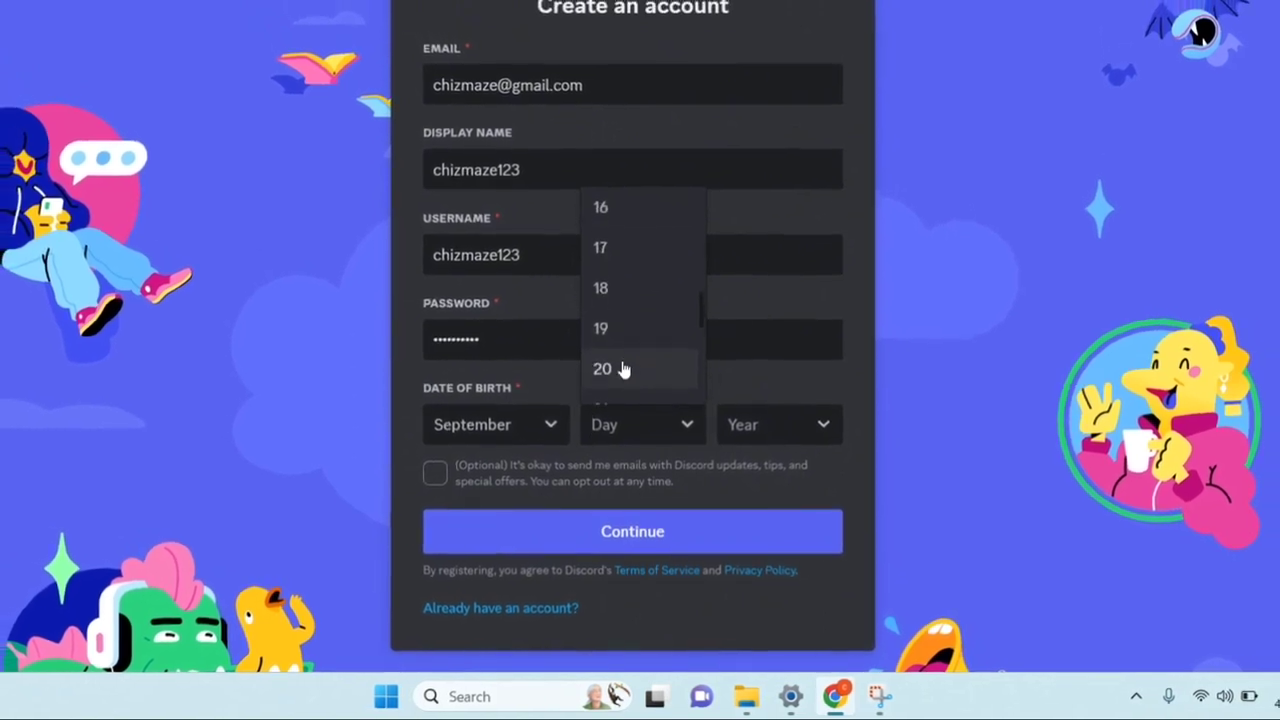
scroll(635, 360, down, 3)
click(602, 285)
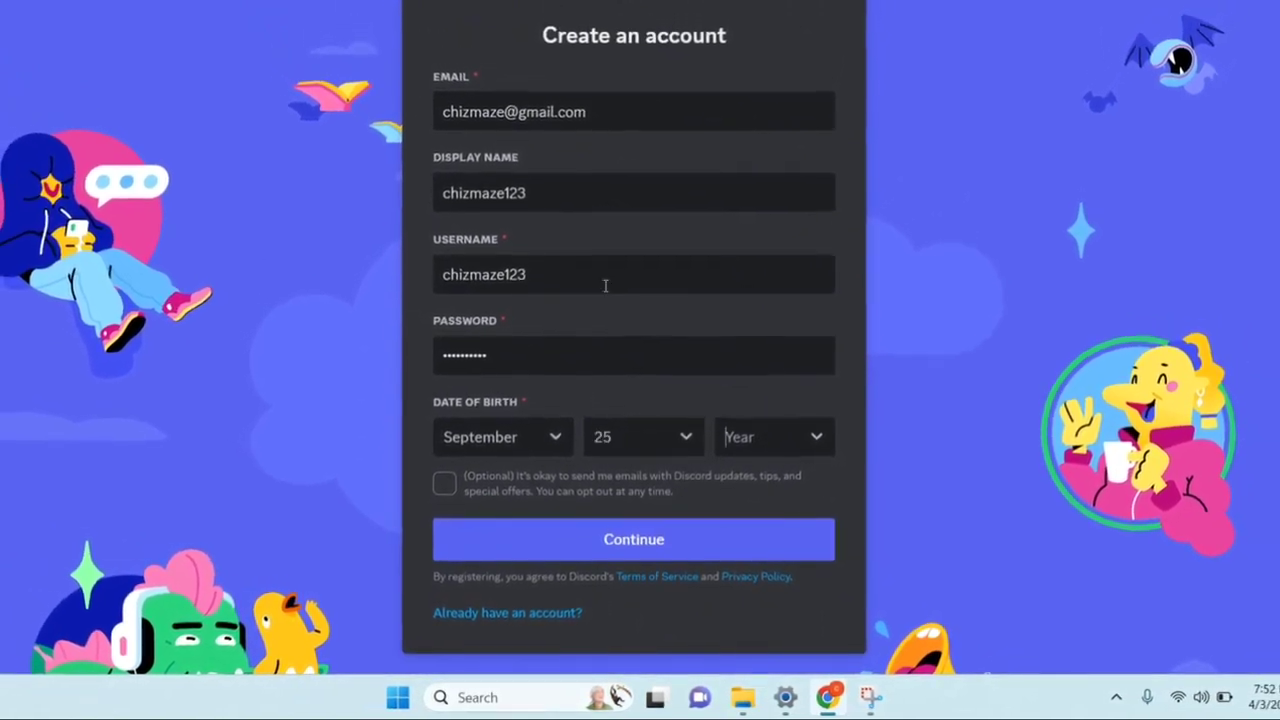
click(738, 437)
scroll(794, 337, down, 6)
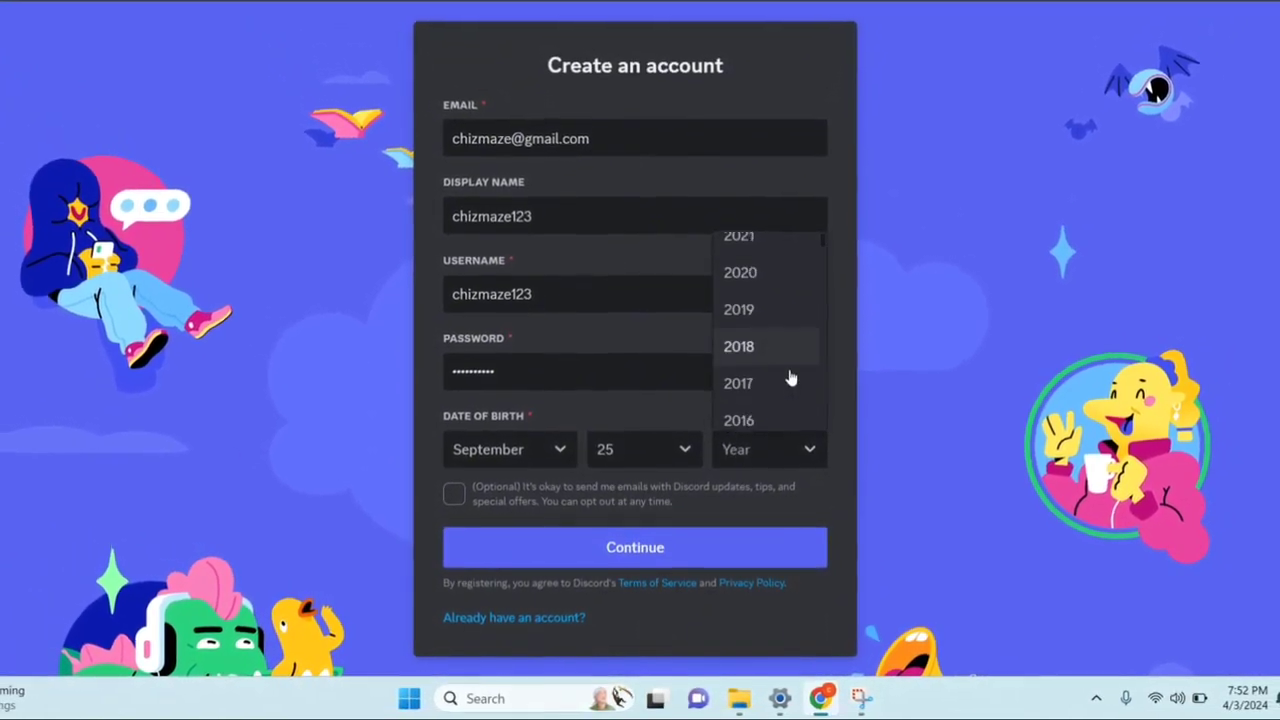
scroll(785, 382, down, 1)
scroll(762, 372, up, 2)
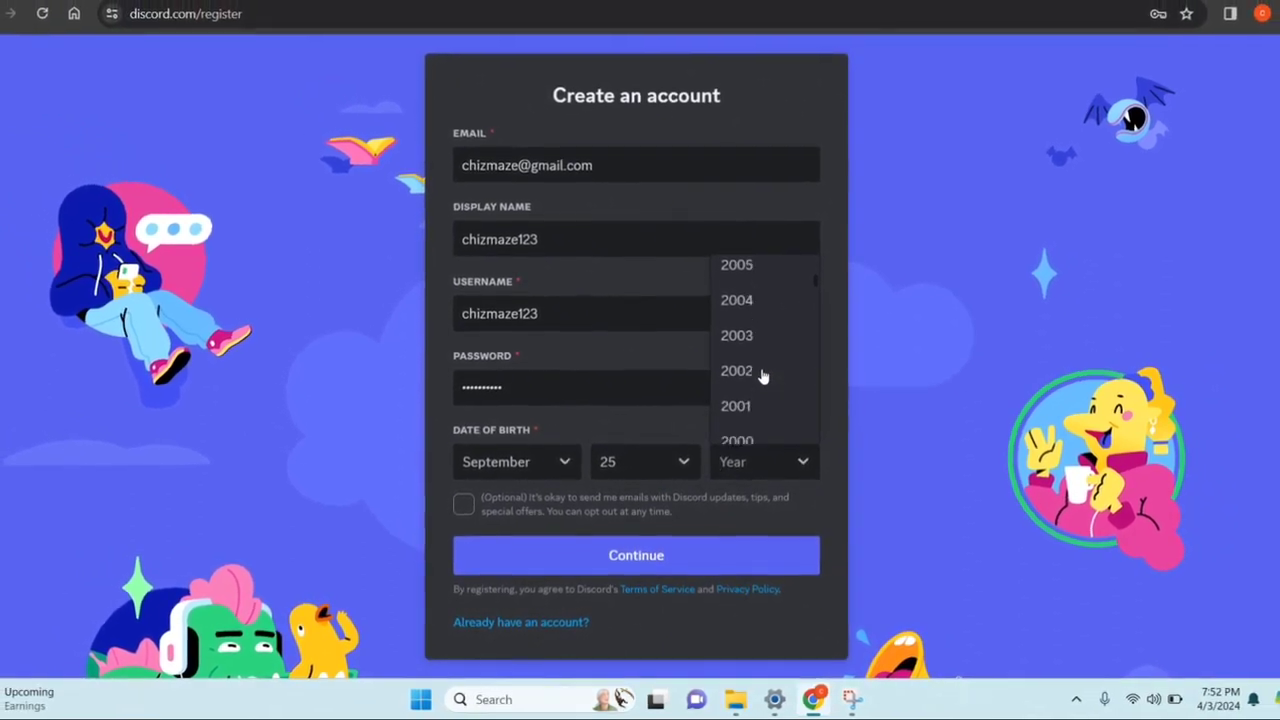
click(740, 392)
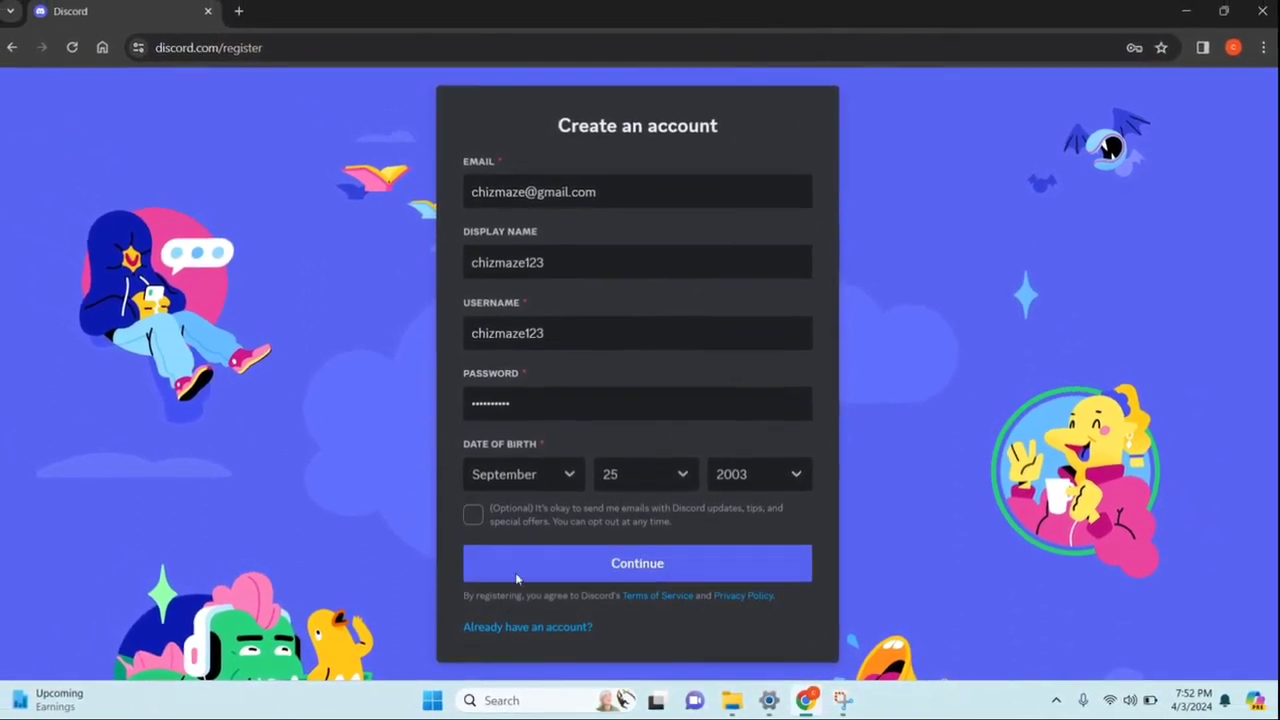
Submit the sign-up form and pass the captcha by selecting both crocodile figurine tiles
click(521, 565)
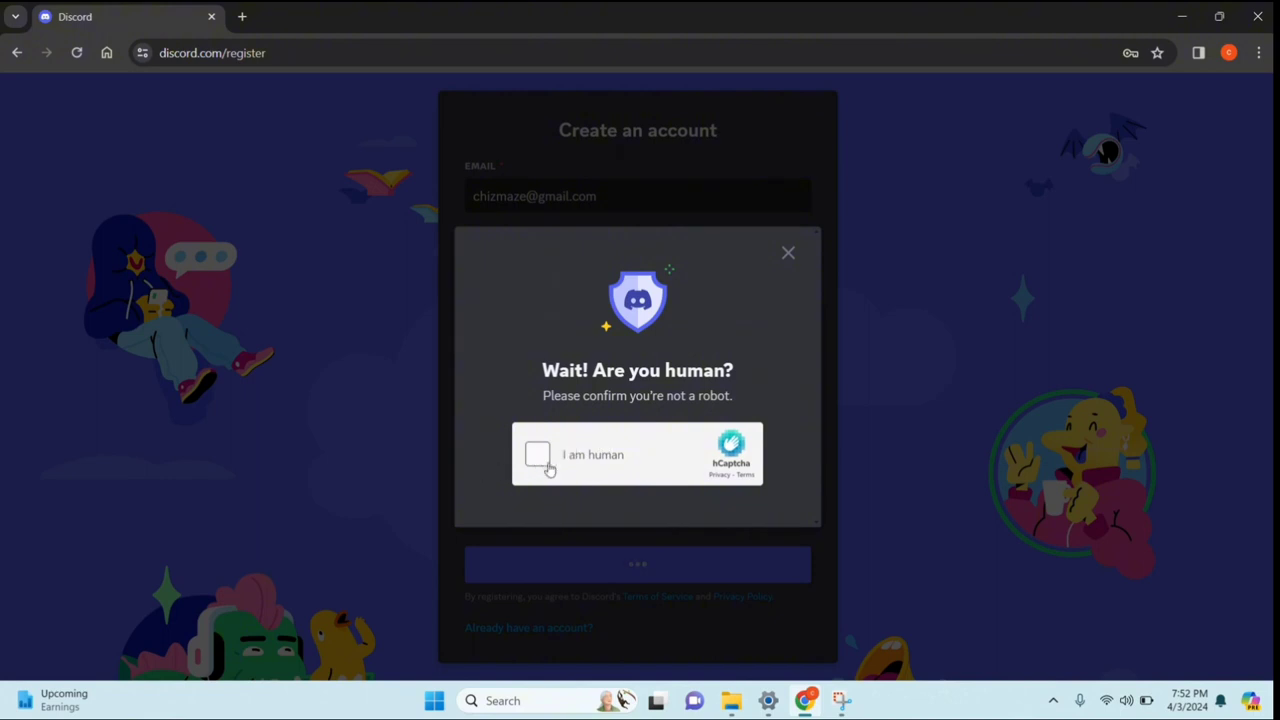
click(597, 484)
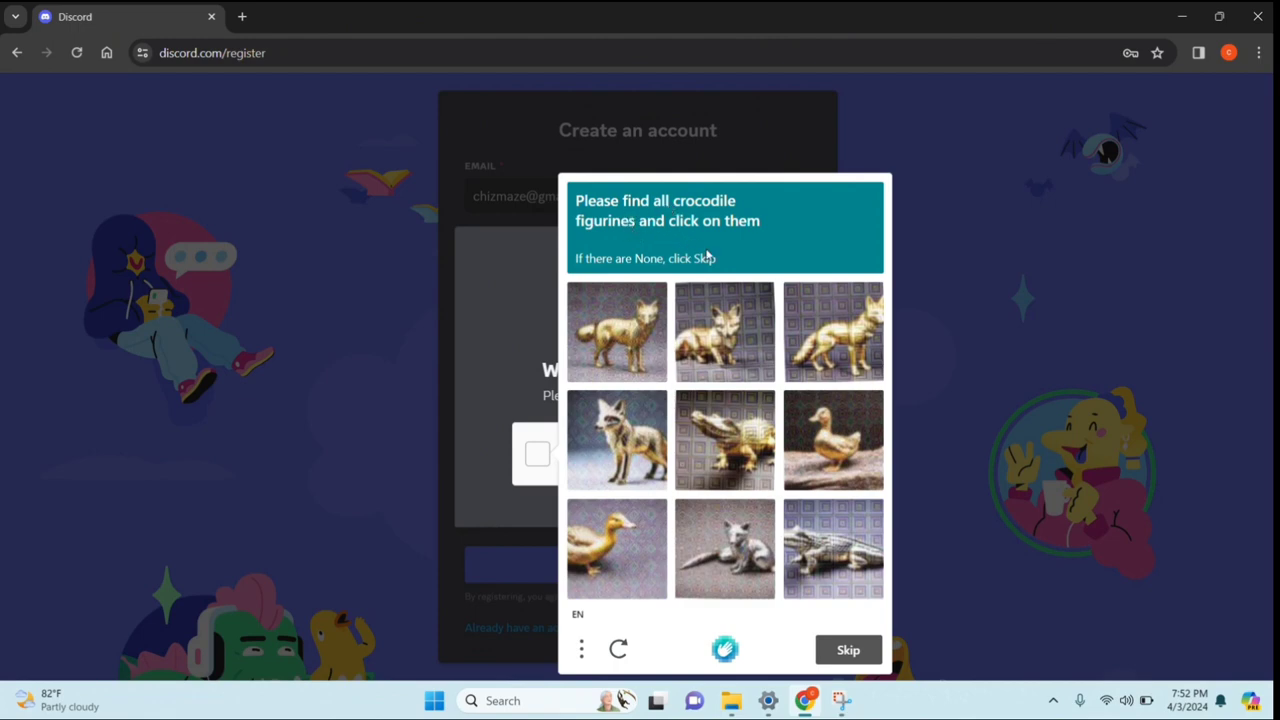
click(739, 425)
click(866, 541)
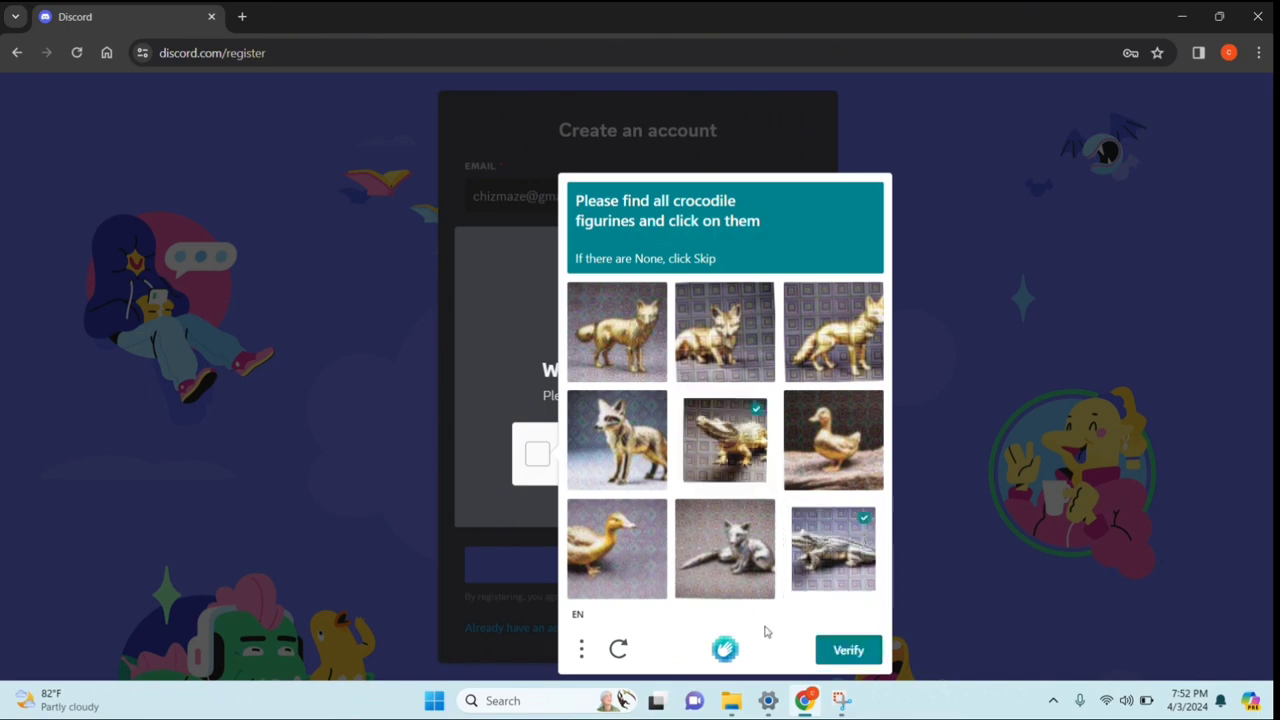
click(848, 651)
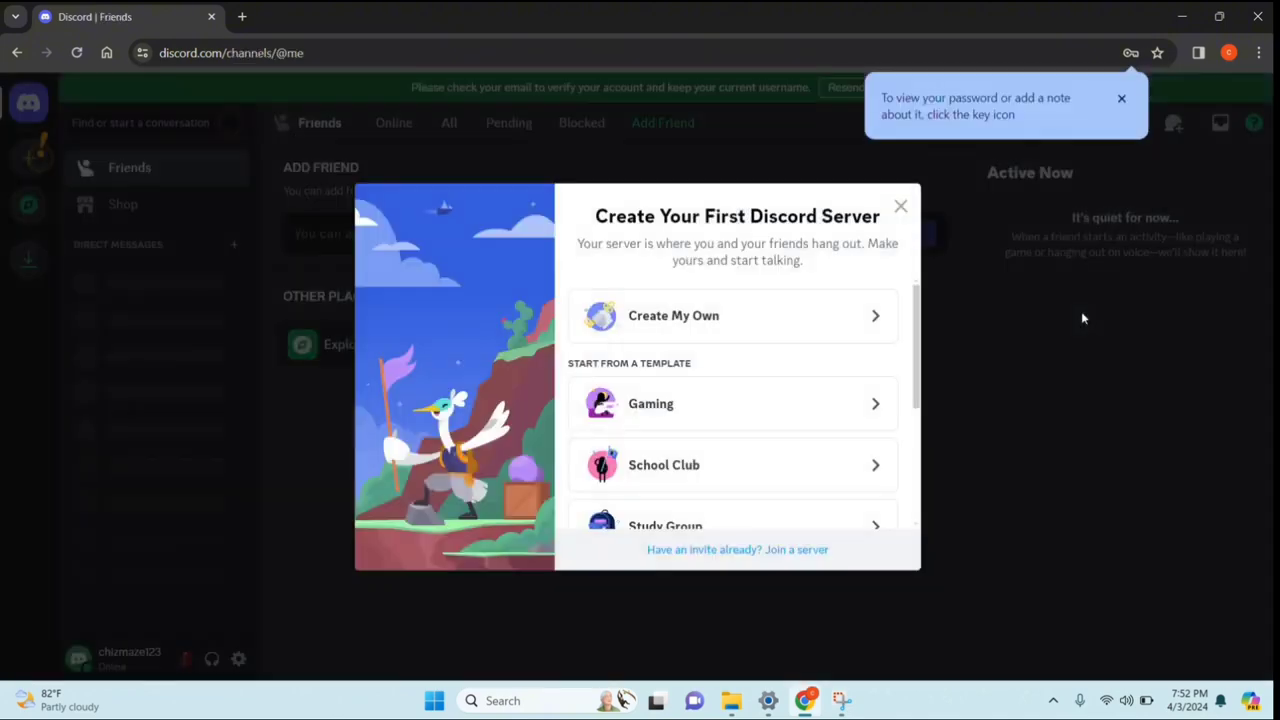
Dismiss the browser's password tip and look through the server template list
click(1123, 100)
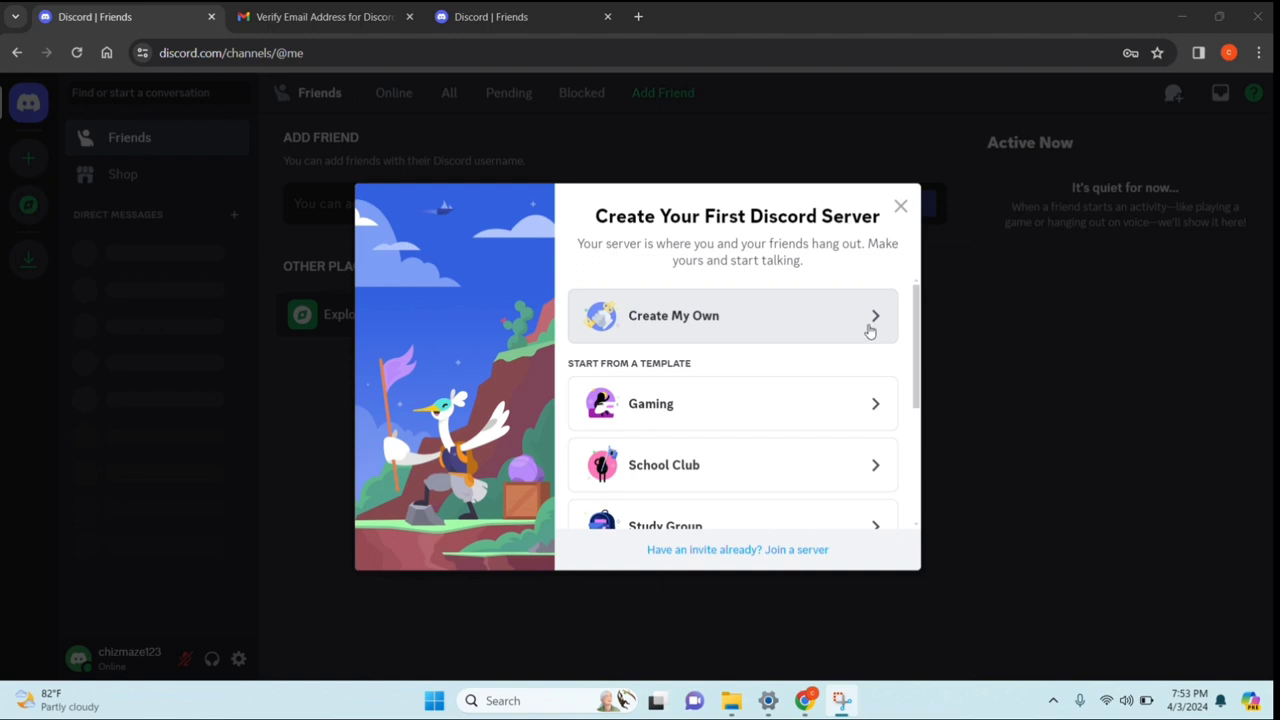
scroll(794, 336, down, 1)
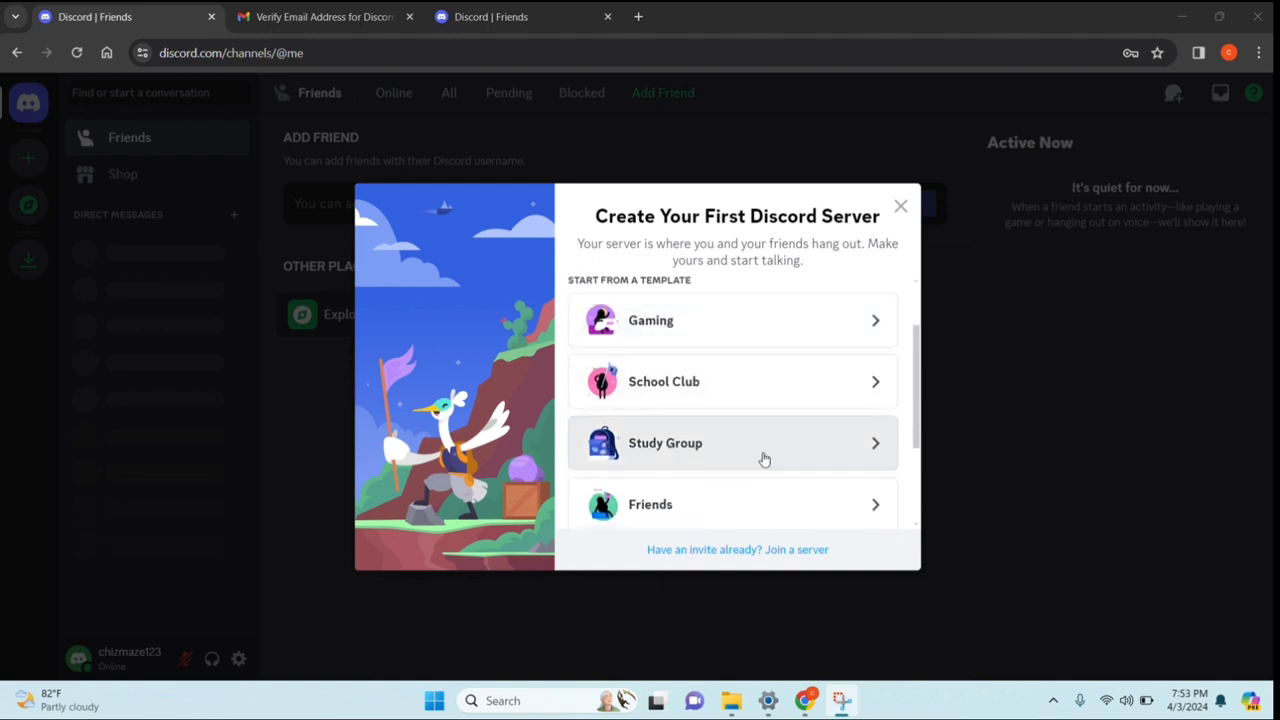
scroll(770, 455, down, 1)
scroll(766, 440, down, 1)
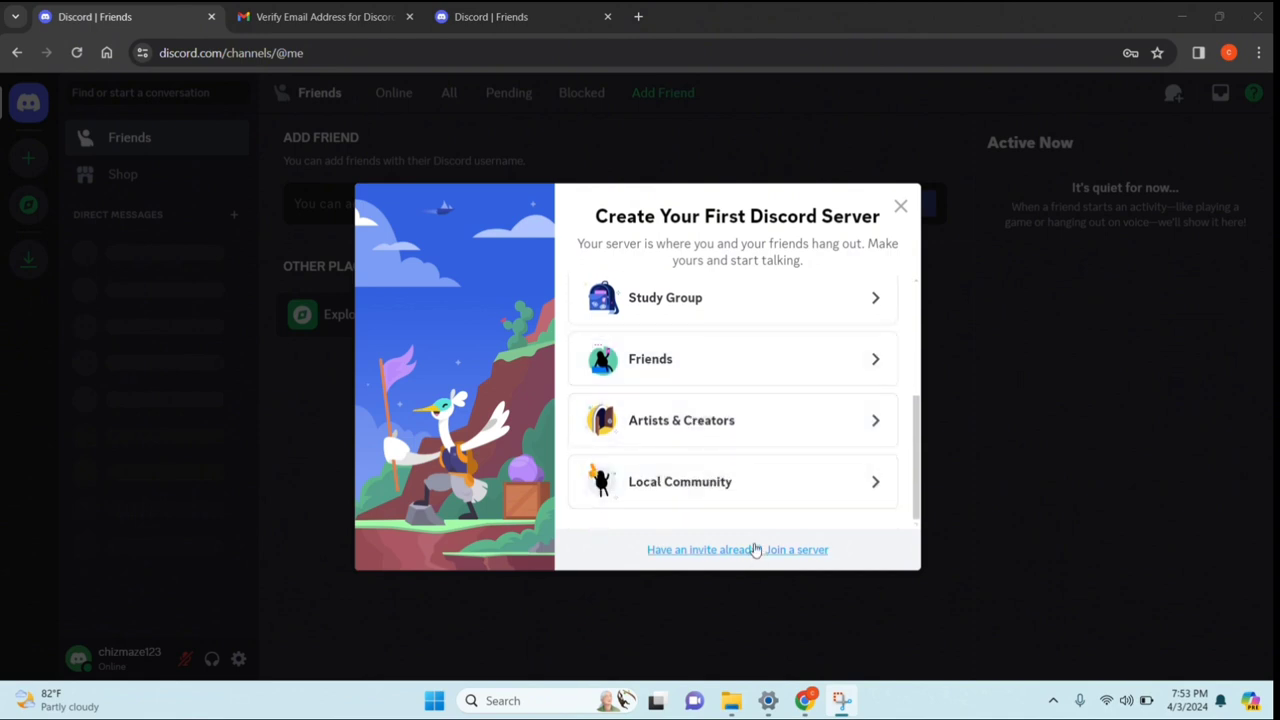
scroll(760, 495, up, 3)
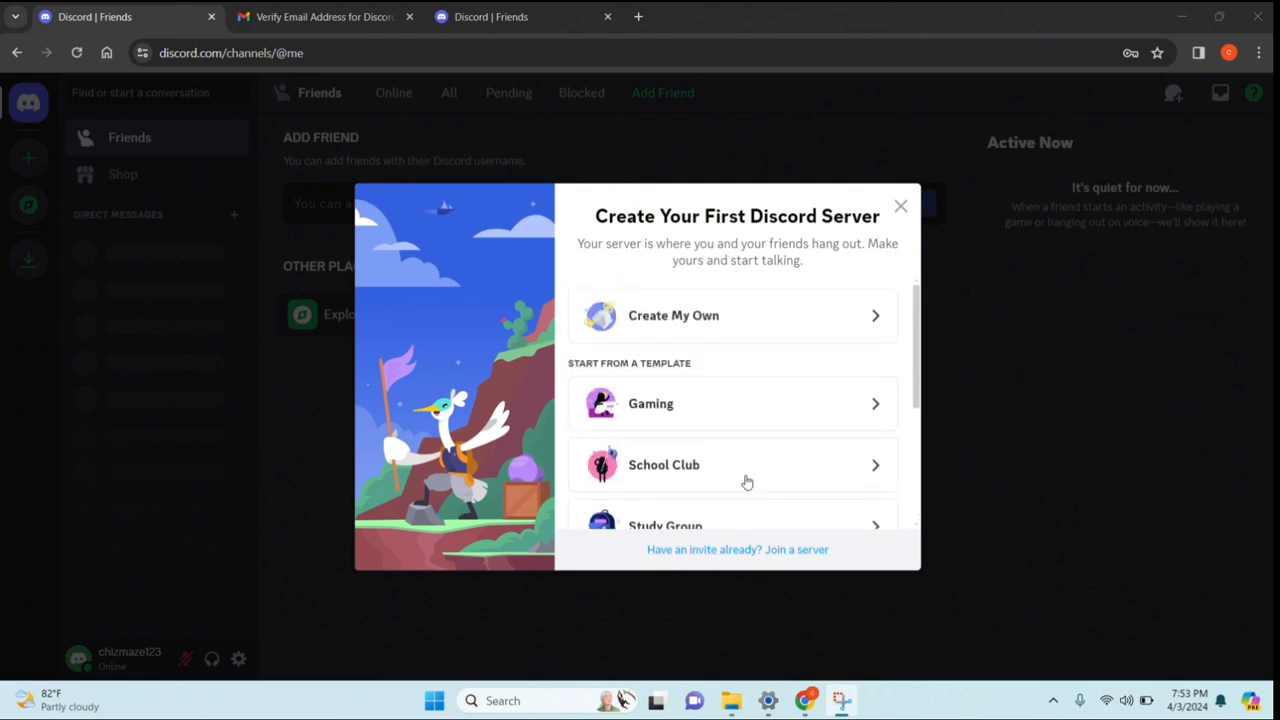
Create a server from scratch, choosing its audience and skipping the icon upload
click(686, 316)
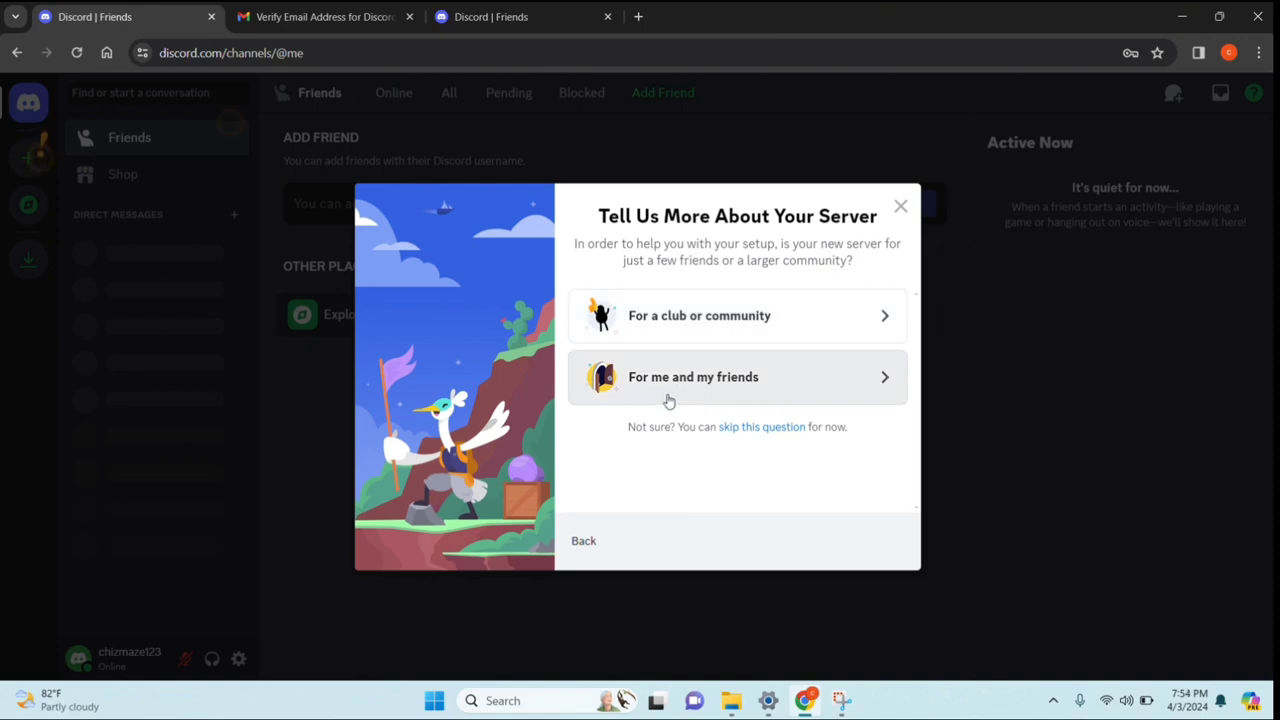
click(862, 328)
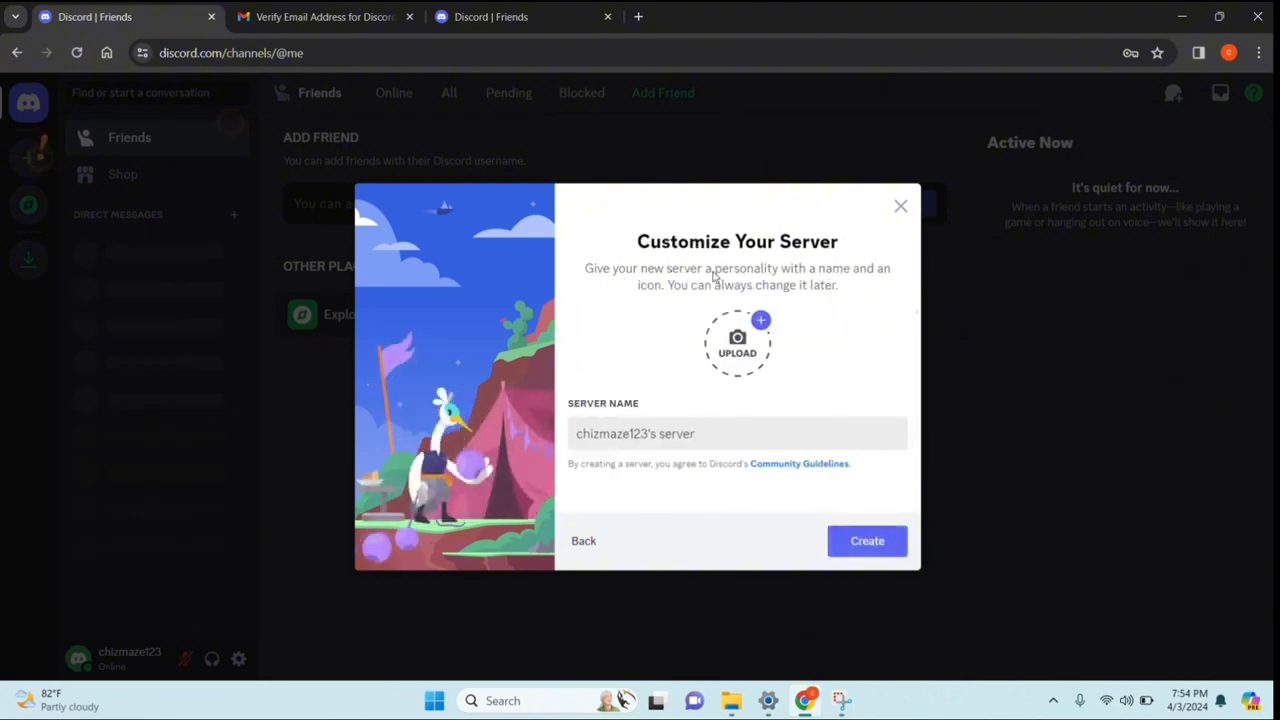
click(738, 358)
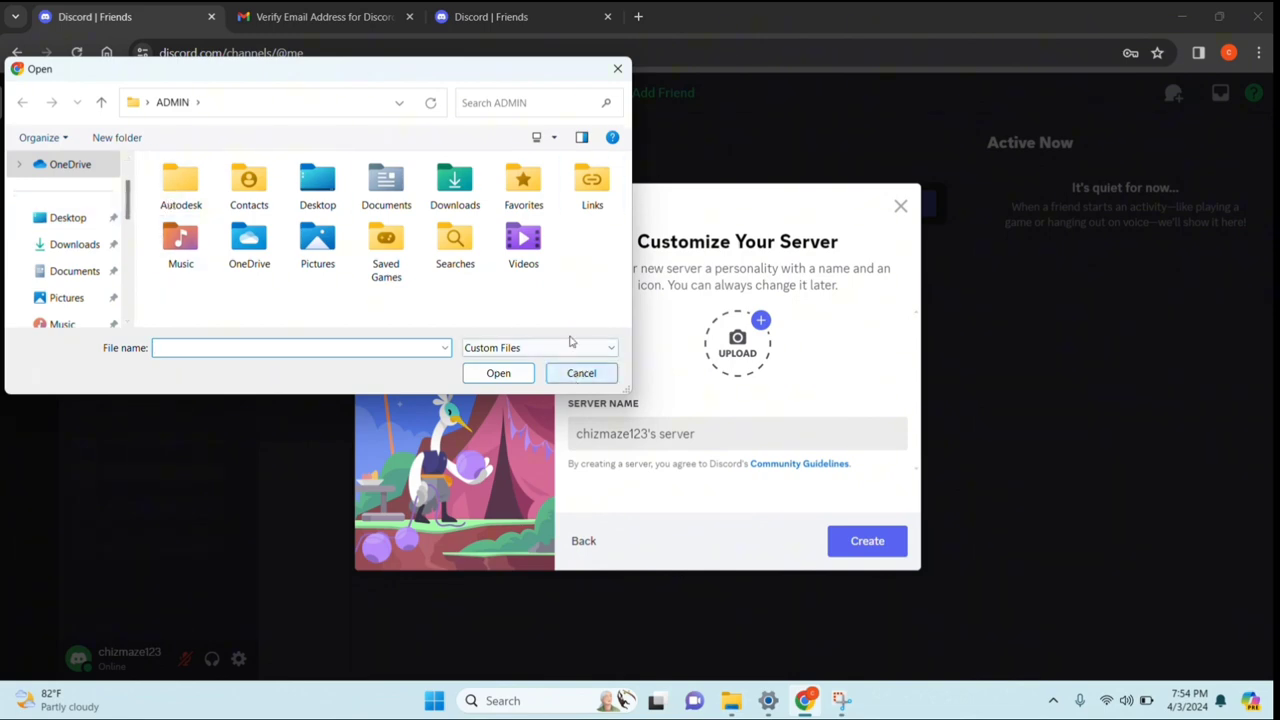
click(618, 69)
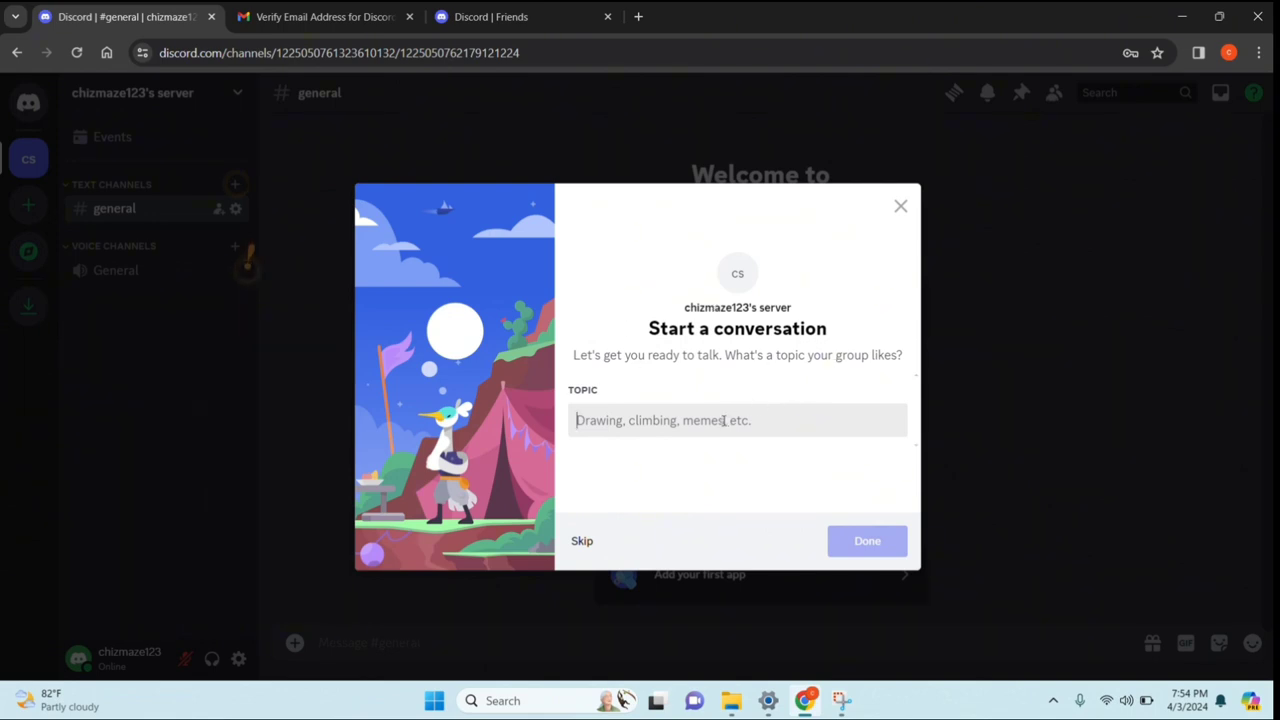
Set the server topic to 'drawing, fashion, games, study habits' and enter the server
text(d)
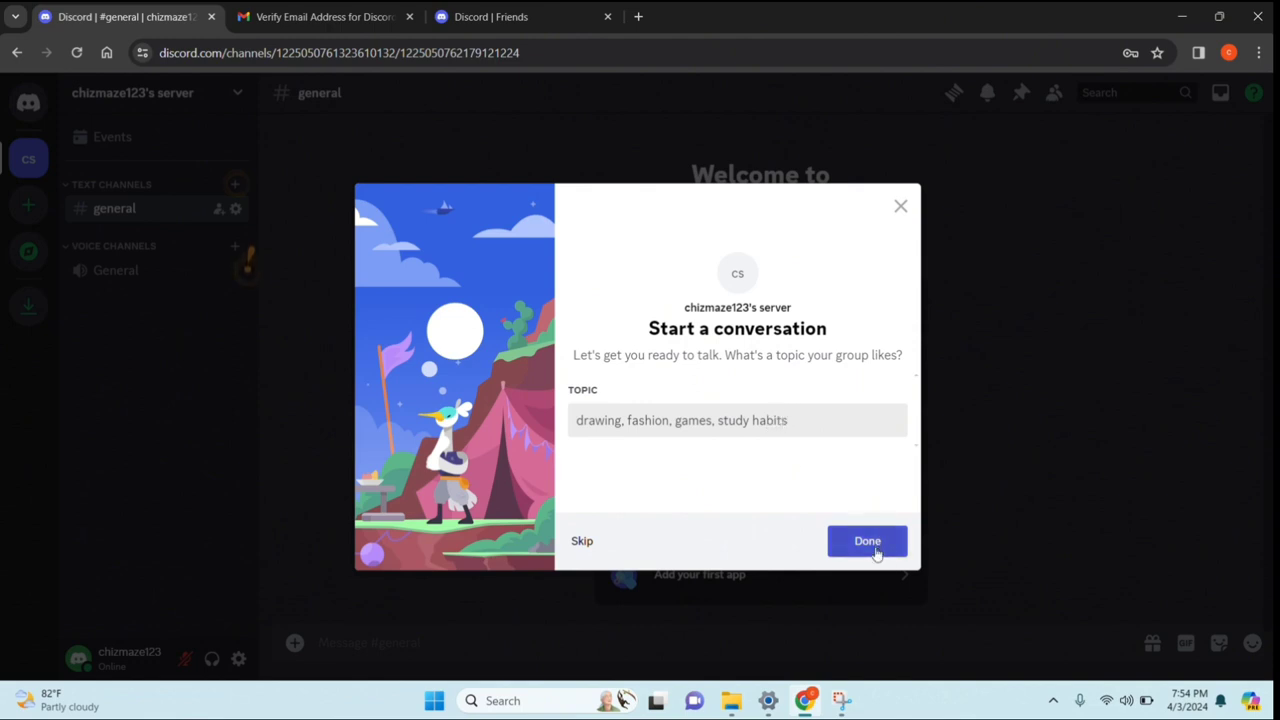
click(876, 553)
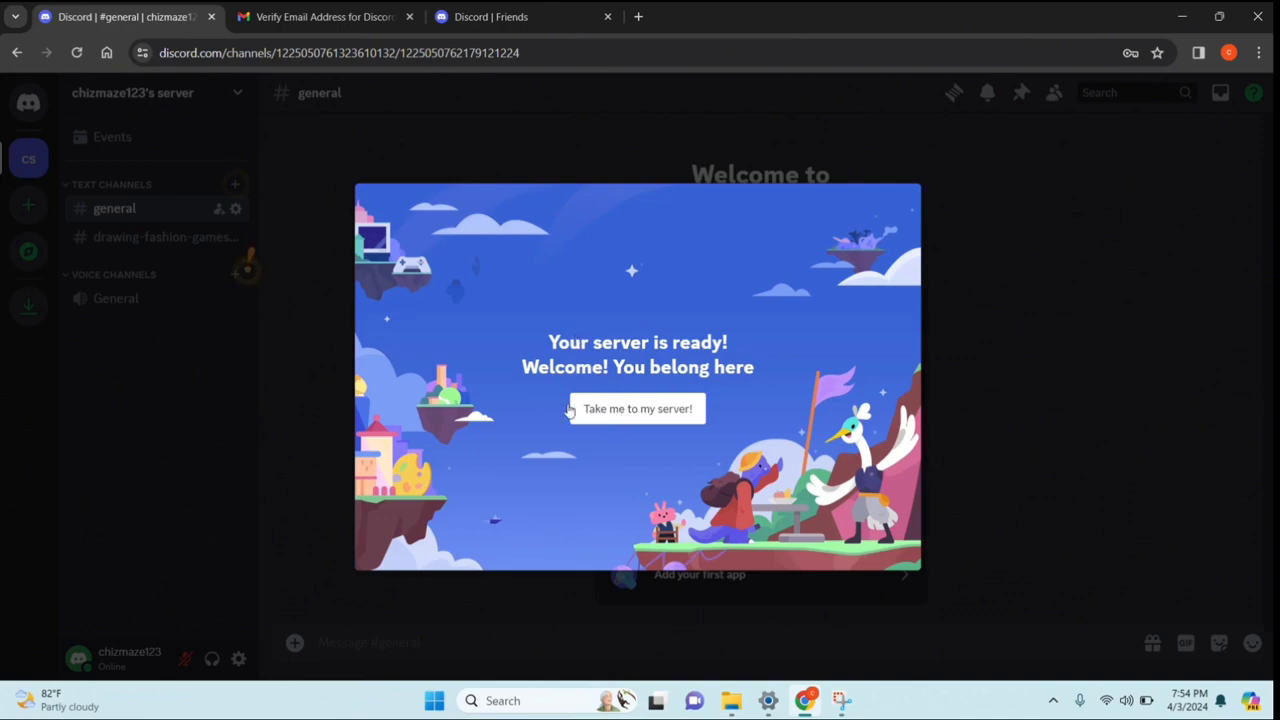
click(663, 409)
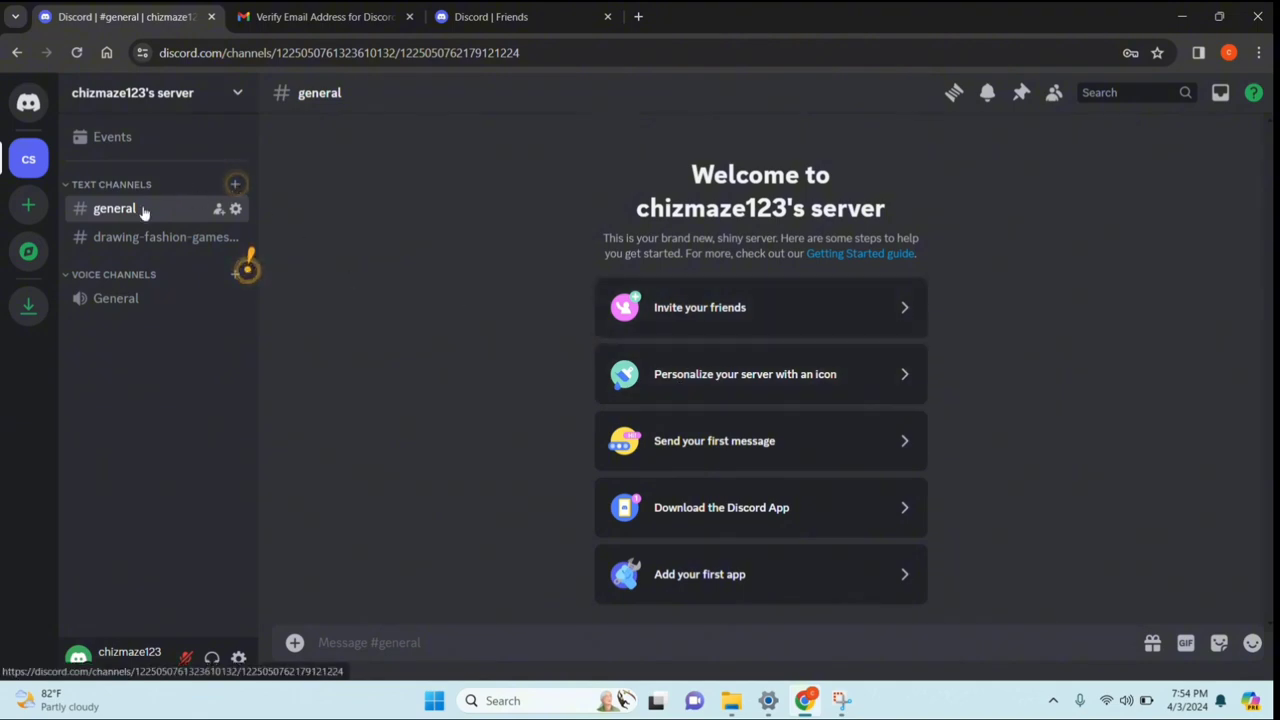
click(238, 184)
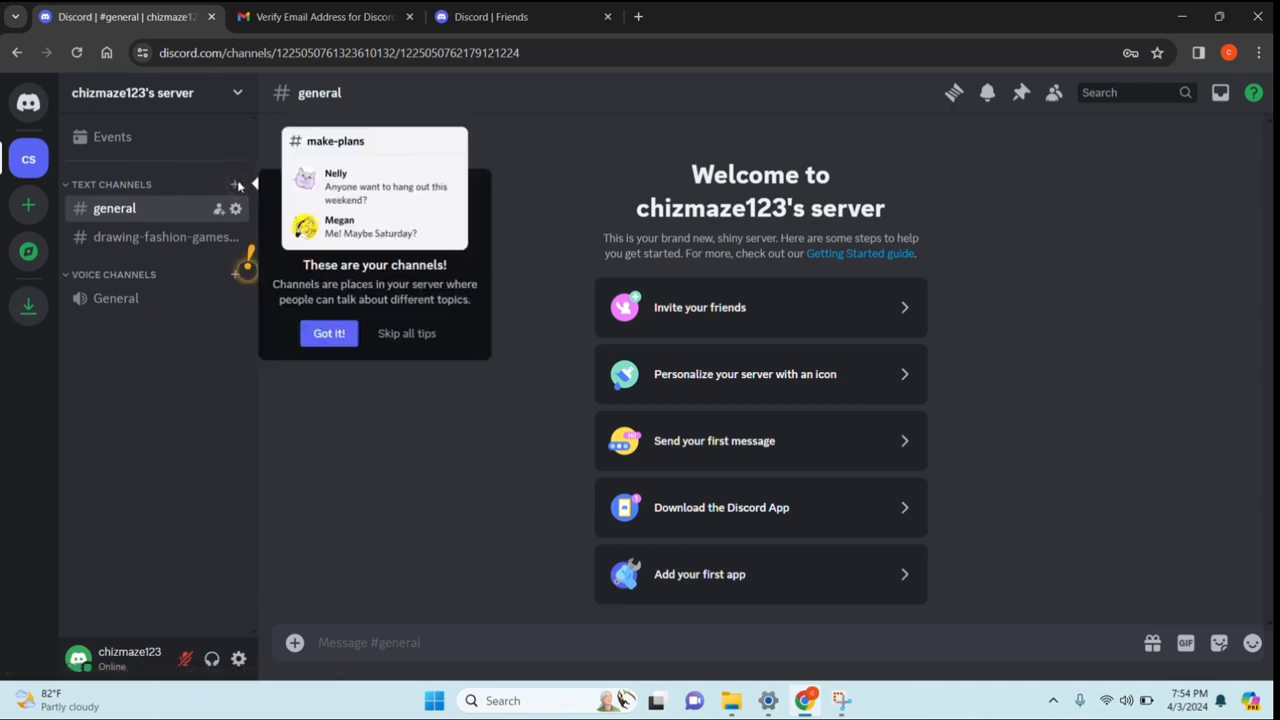
click(337, 336)
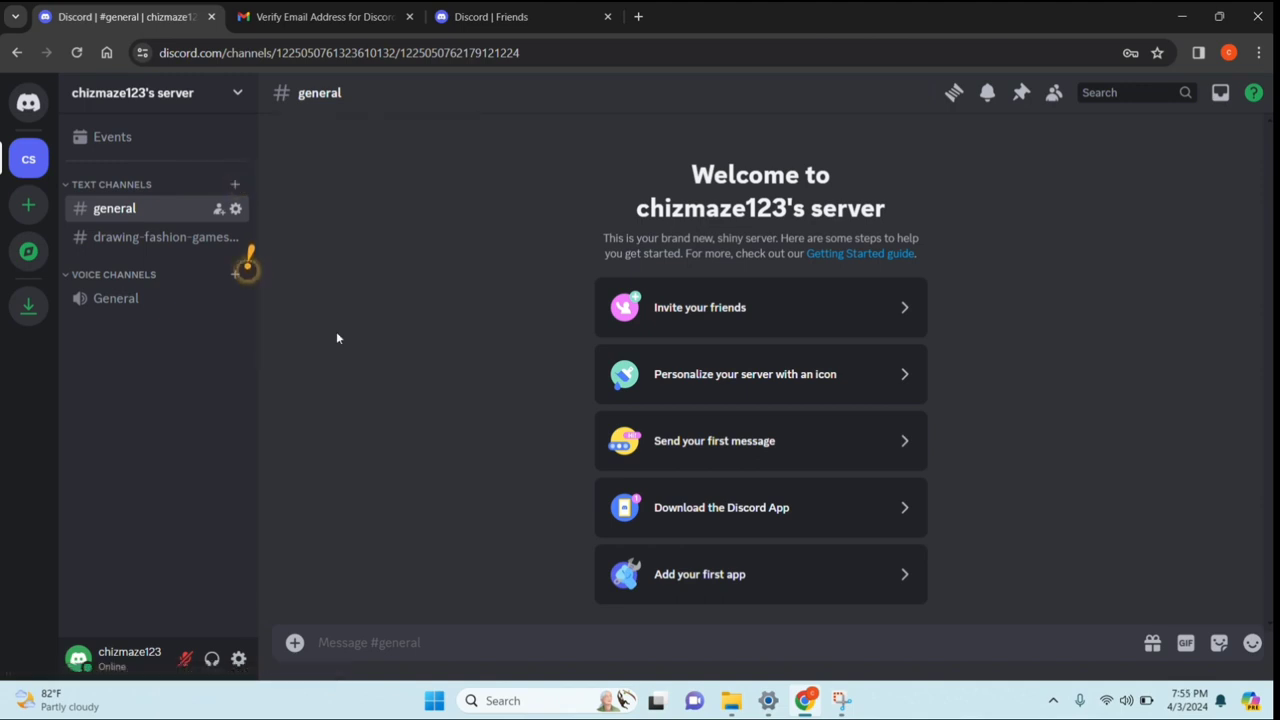
click(236, 272)
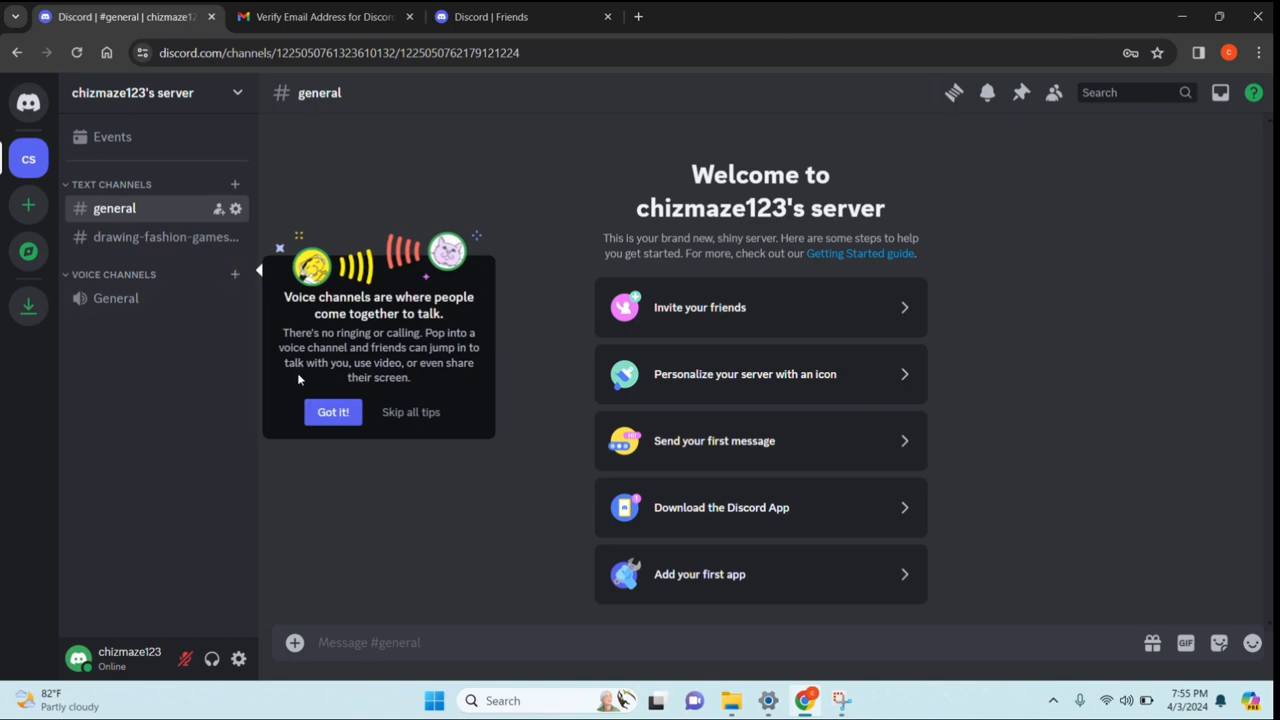
click(332, 410)
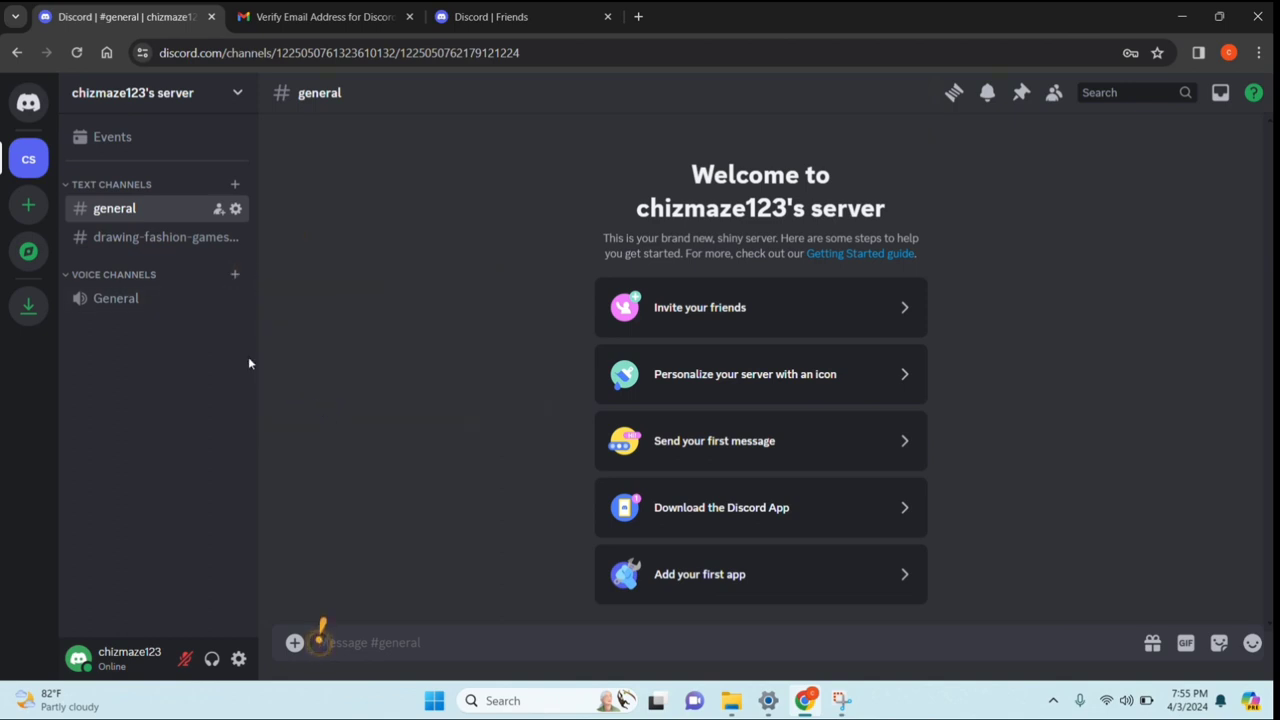
click(32, 106)
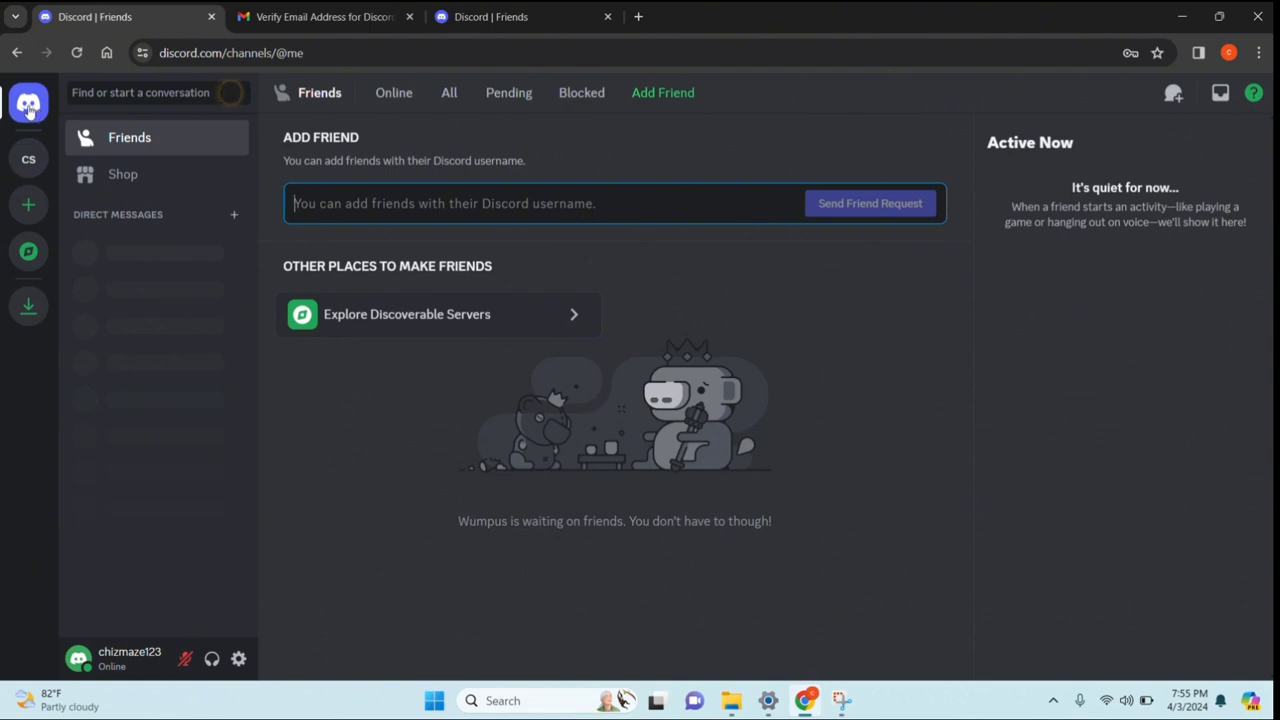
click(31, 162)
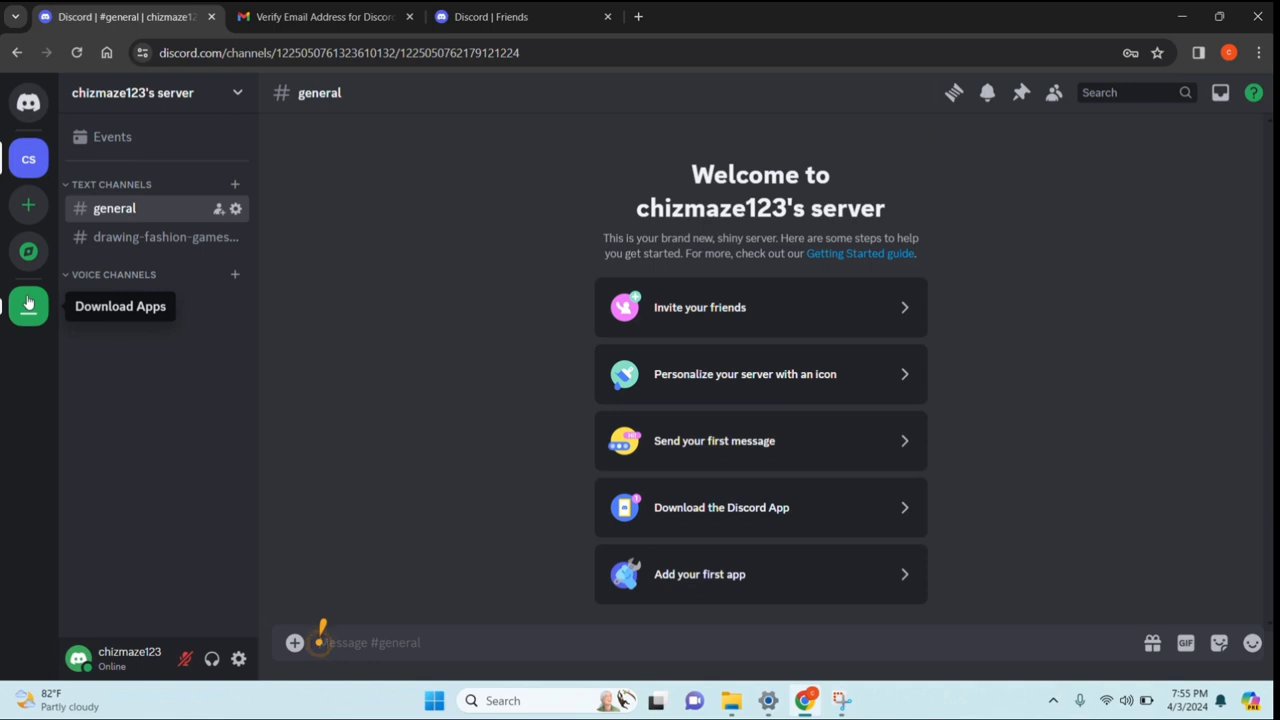
Copy the server's invite link and open the server's Overview settings for its icon
click(741, 312)
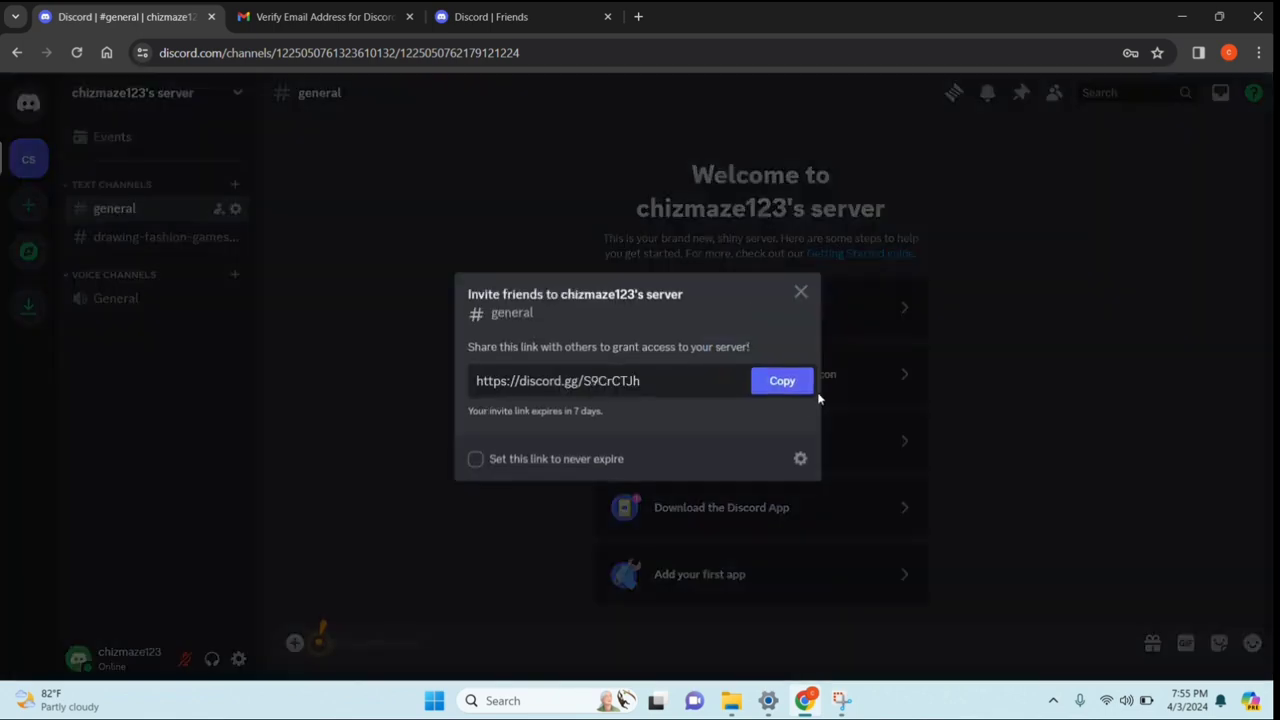
click(786, 386)
click(801, 294)
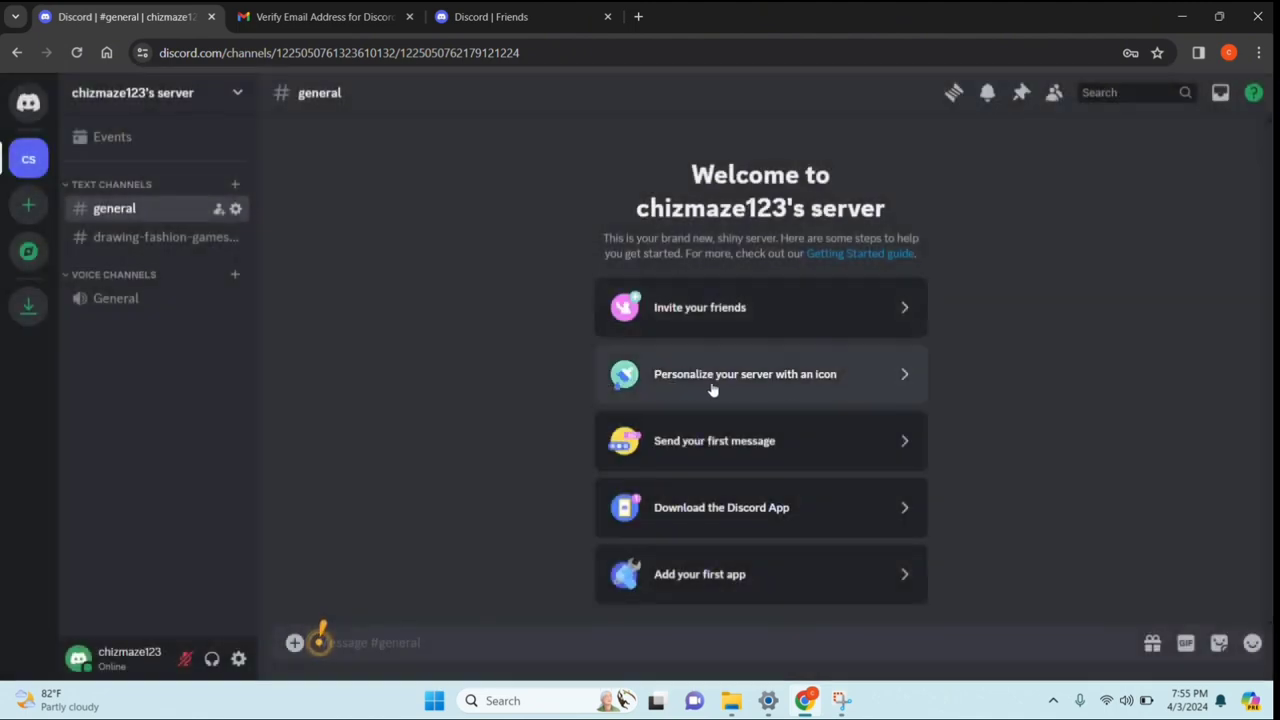
click(876, 376)
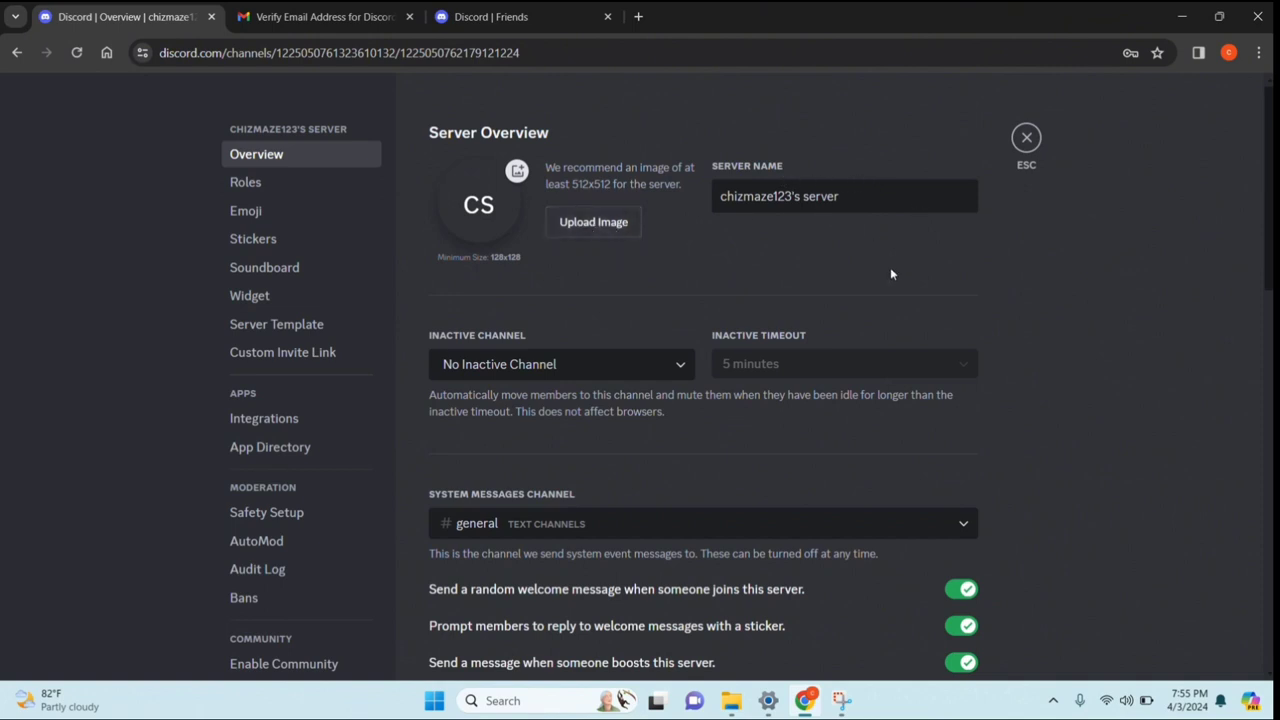
Look through the server's Roles and Emoji settings pages
scroll(892, 273, down, 2)
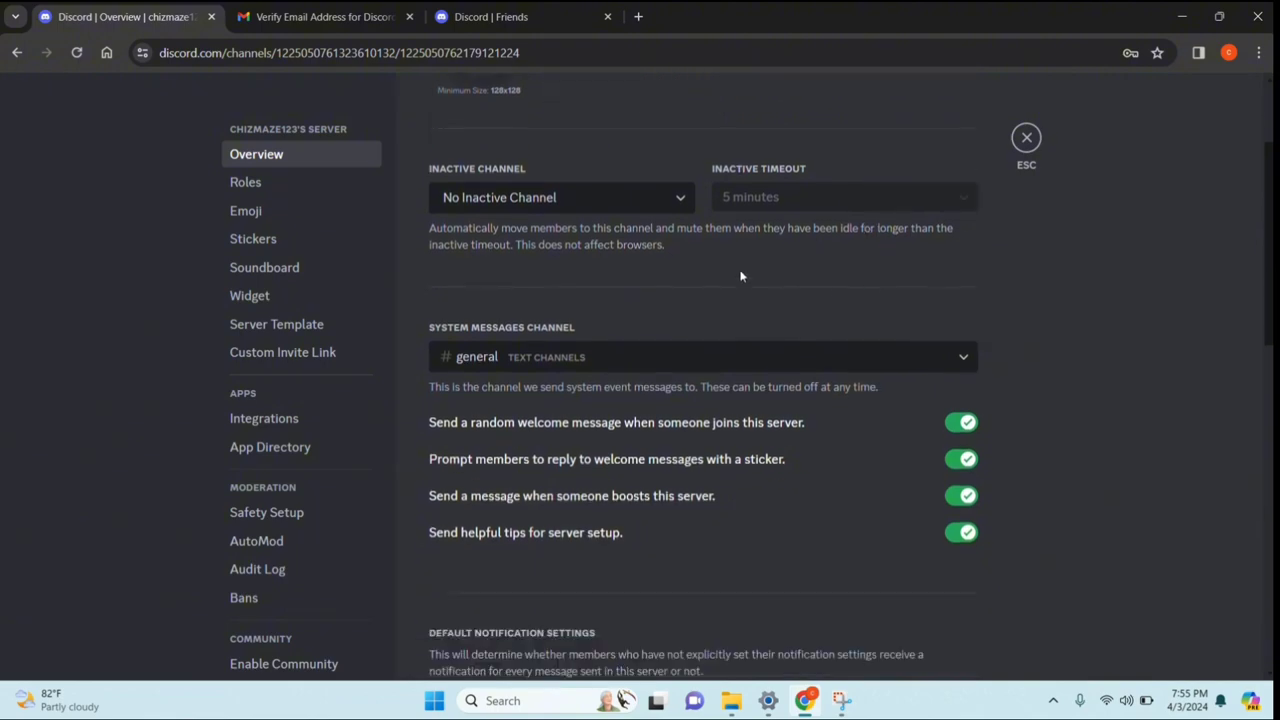
scroll(575, 227, down, 8)
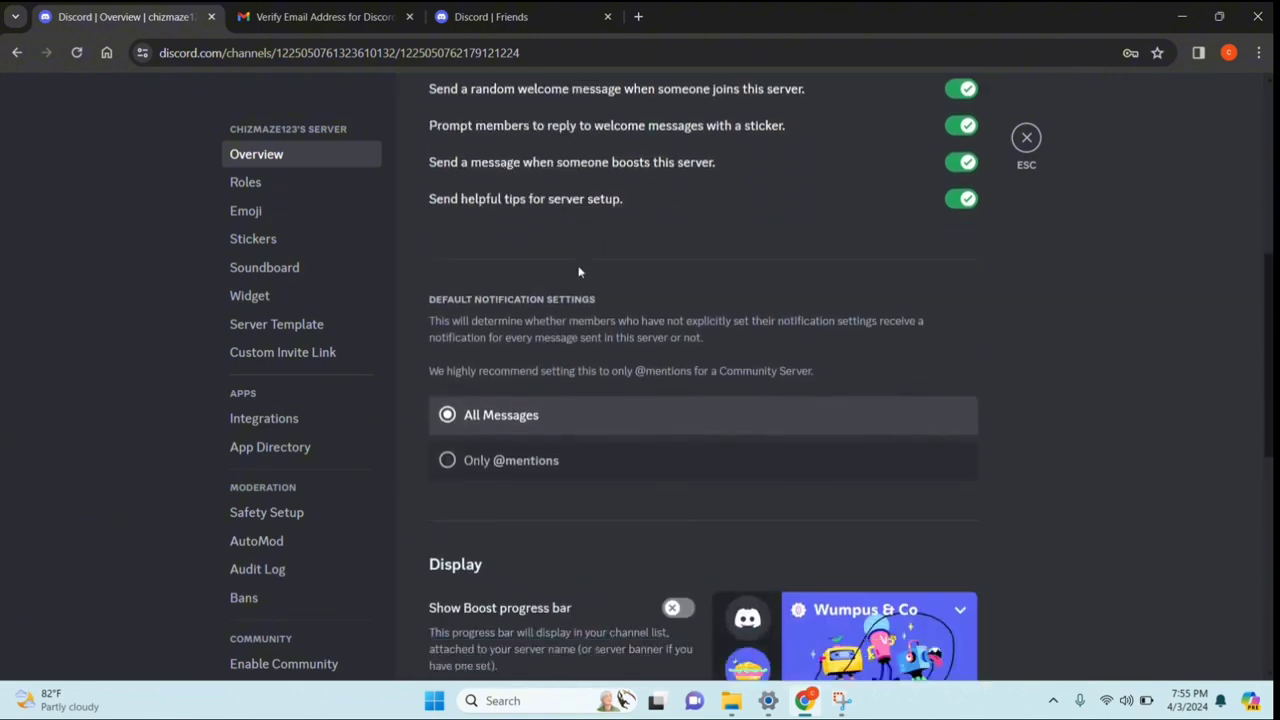
scroll(580, 270, down, 2)
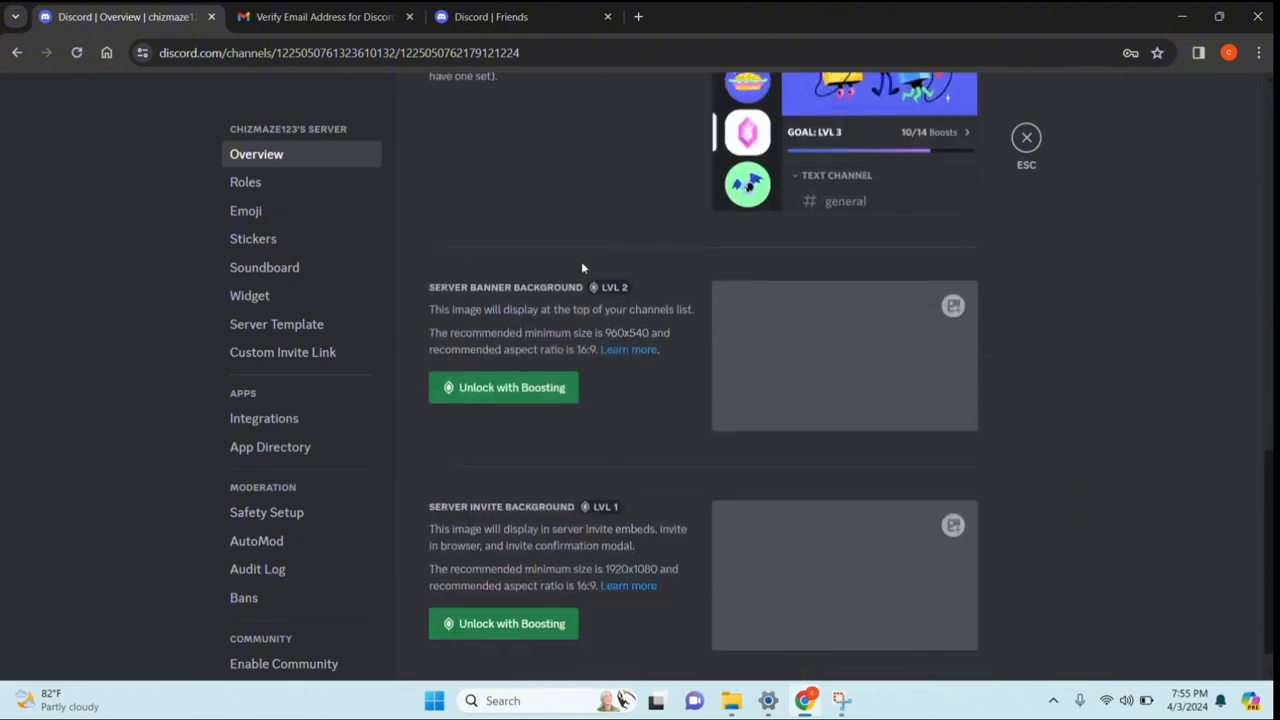
scroll(581, 261, down, 1)
scroll(583, 260, up, 5)
scroll(577, 262, up, 5)
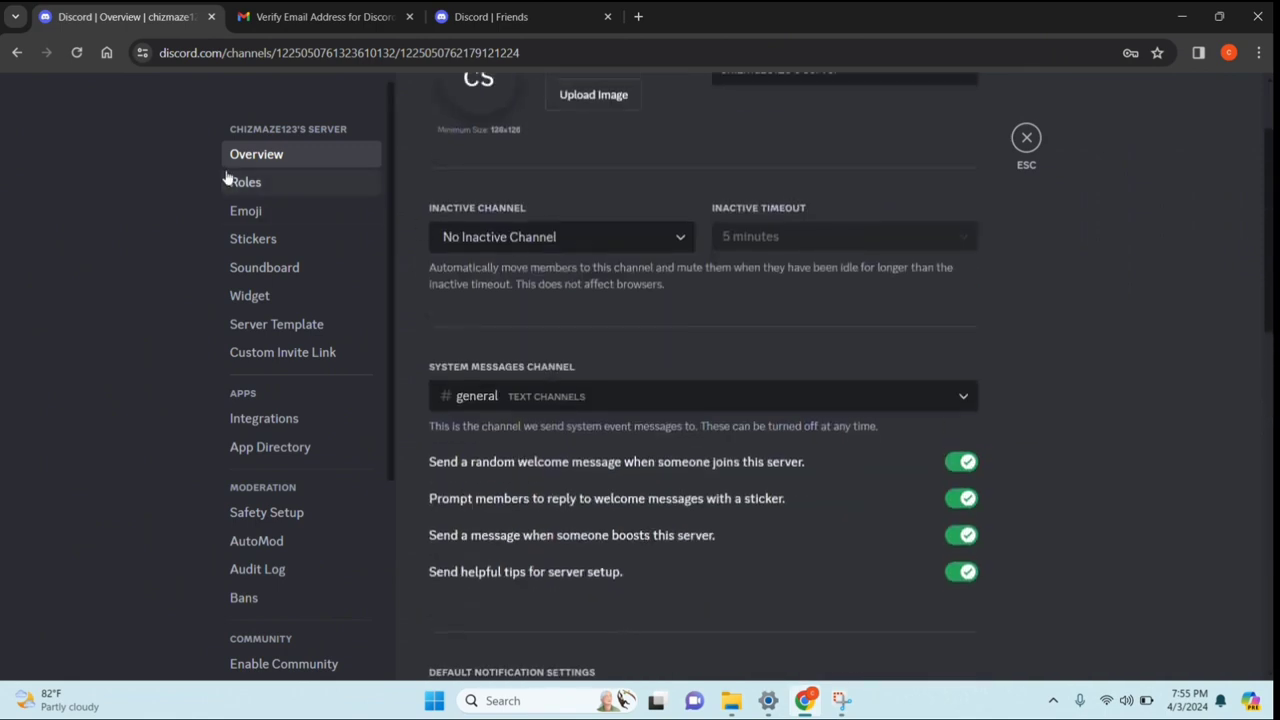
click(229, 180)
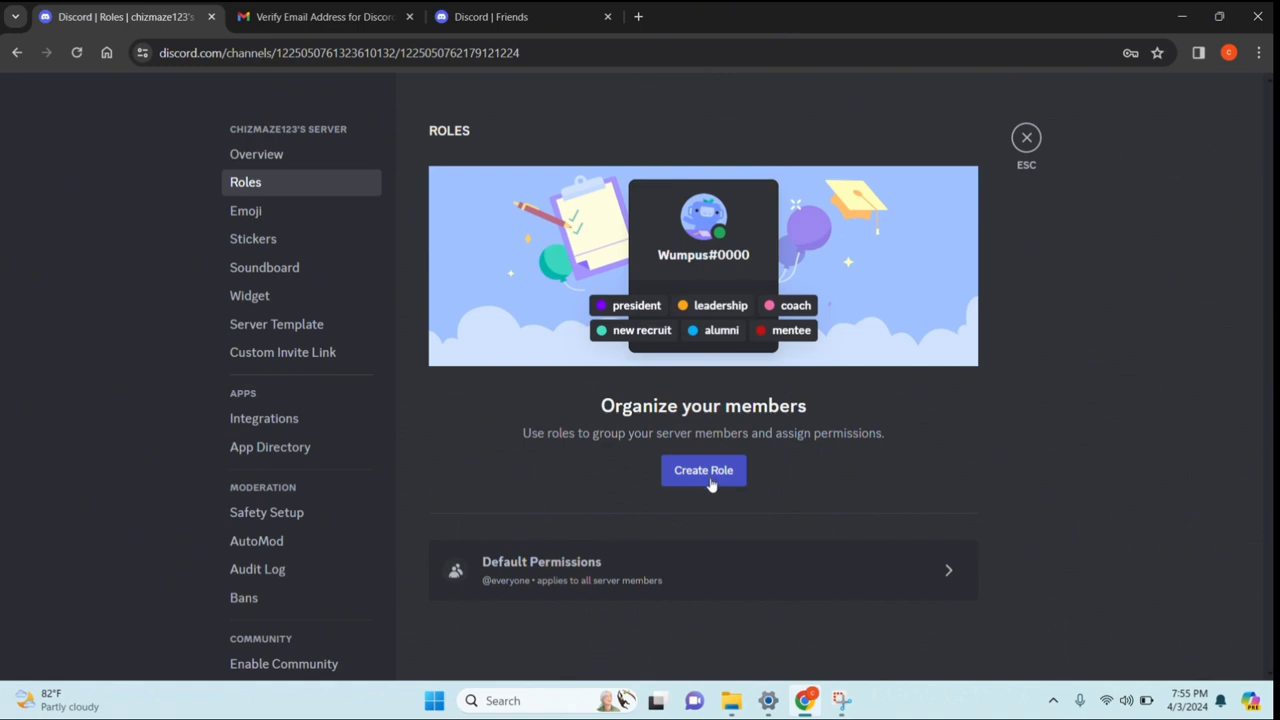
click(250, 210)
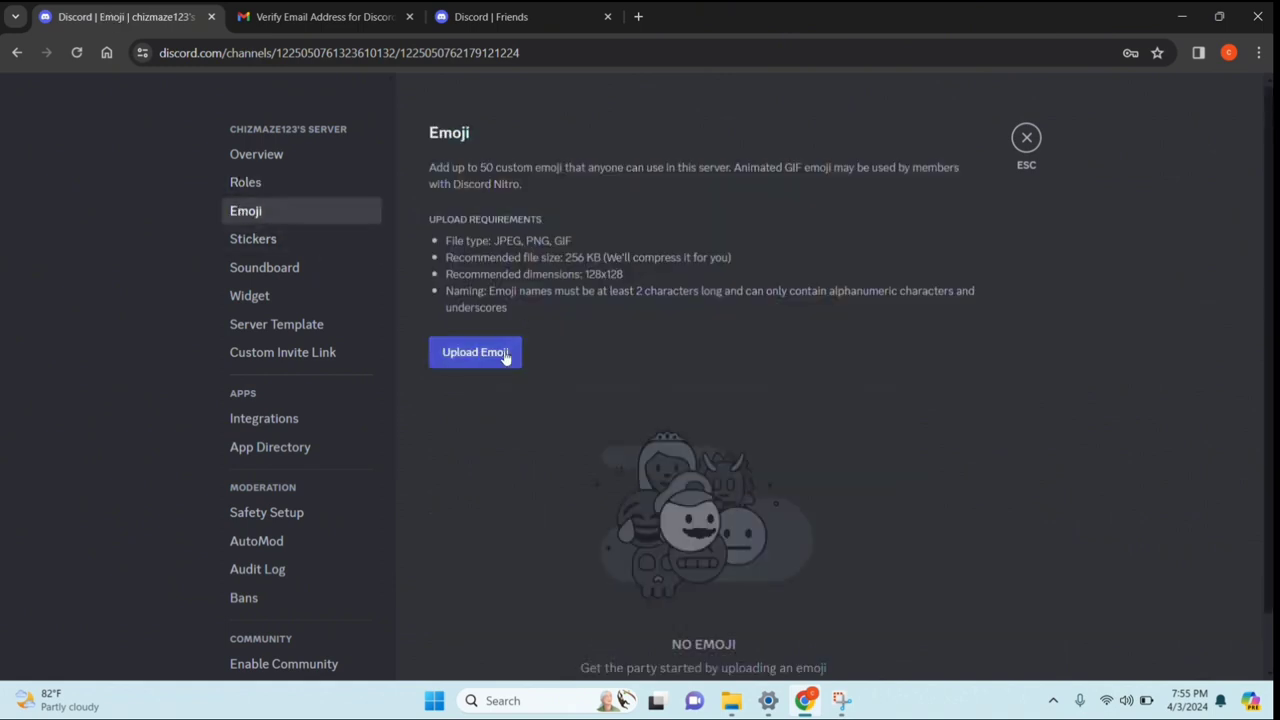
Check the Stickers, Soundboard, Widget, Server Template and Custom Invite Link settings pages
click(289, 250)
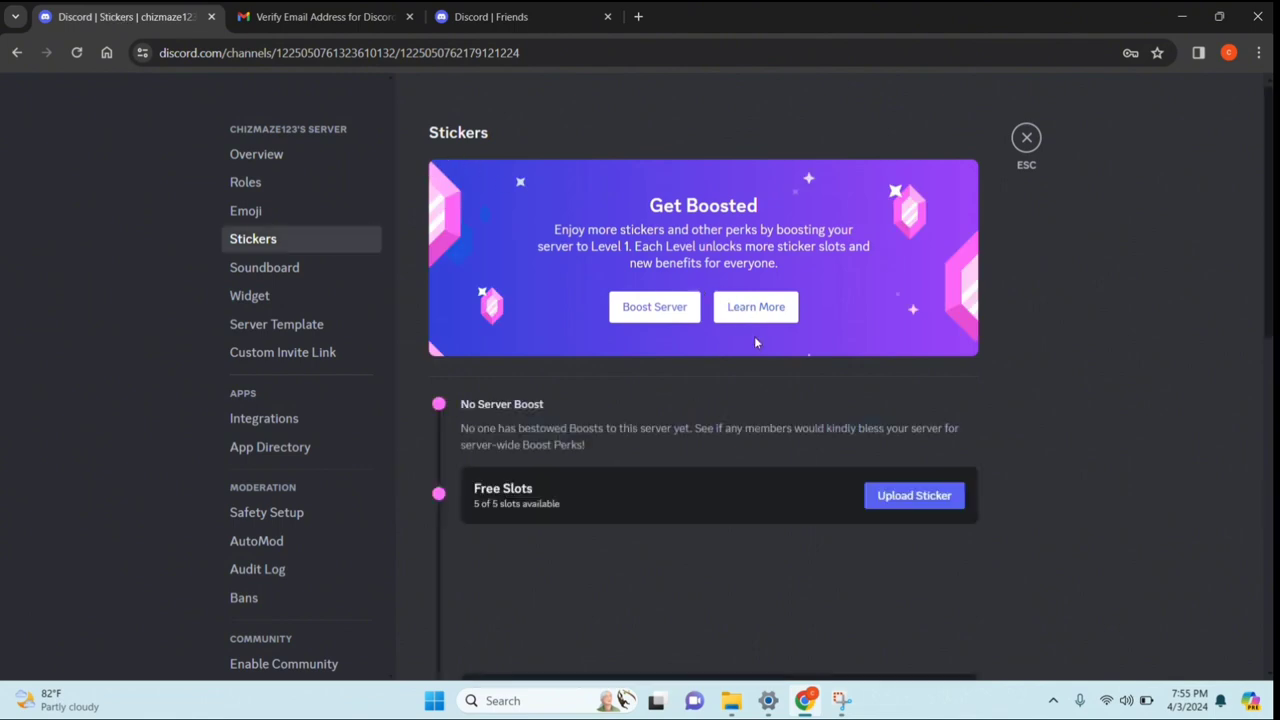
scroll(685, 351, down, 4)
scroll(677, 357, up, 4)
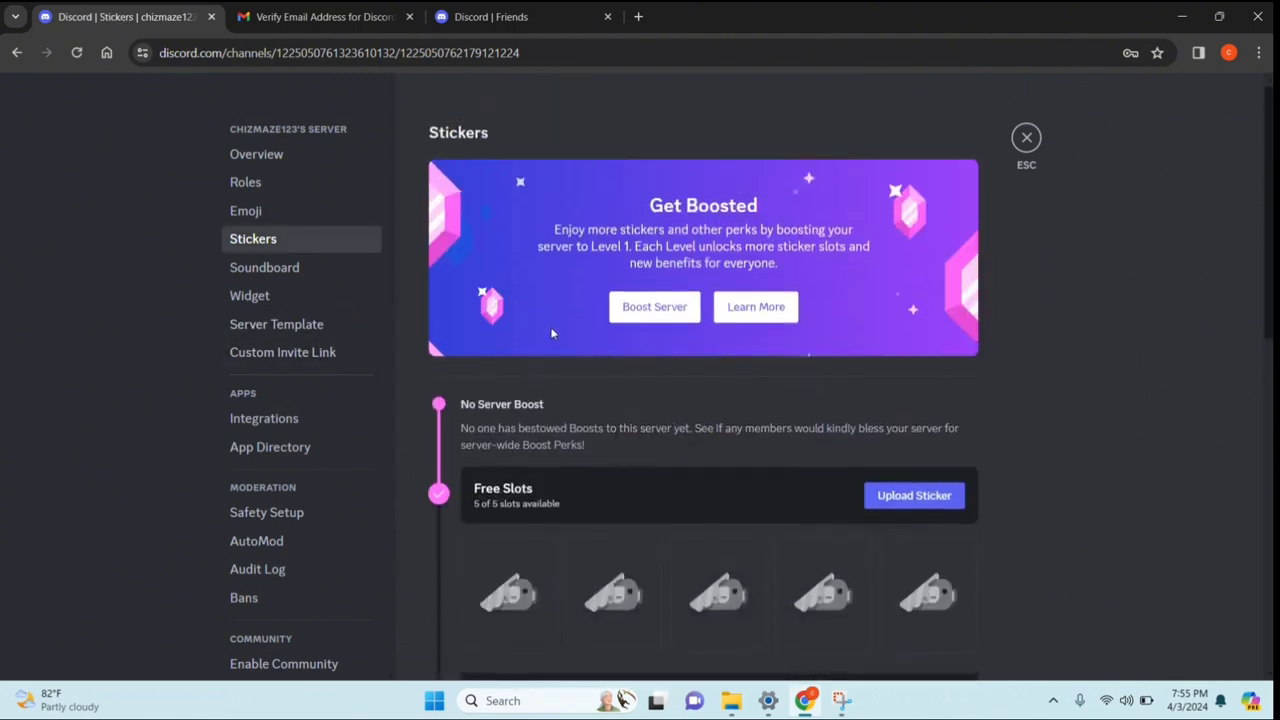
click(294, 267)
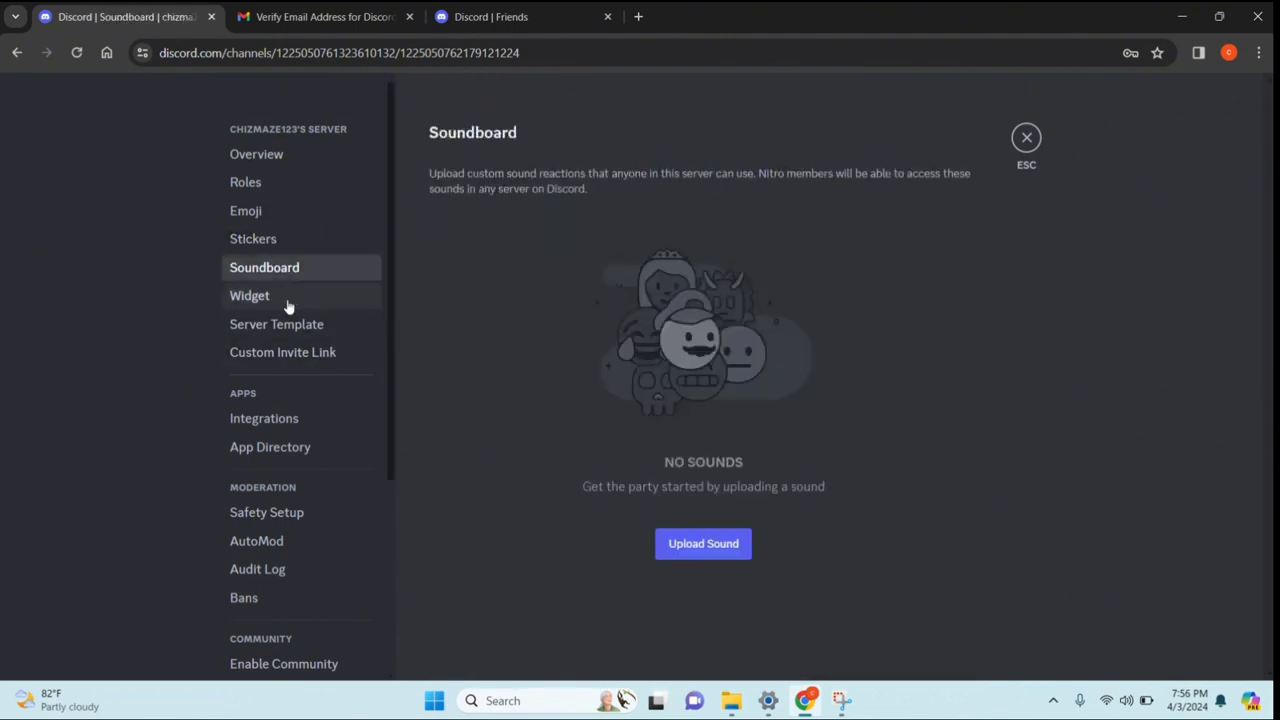
click(288, 300)
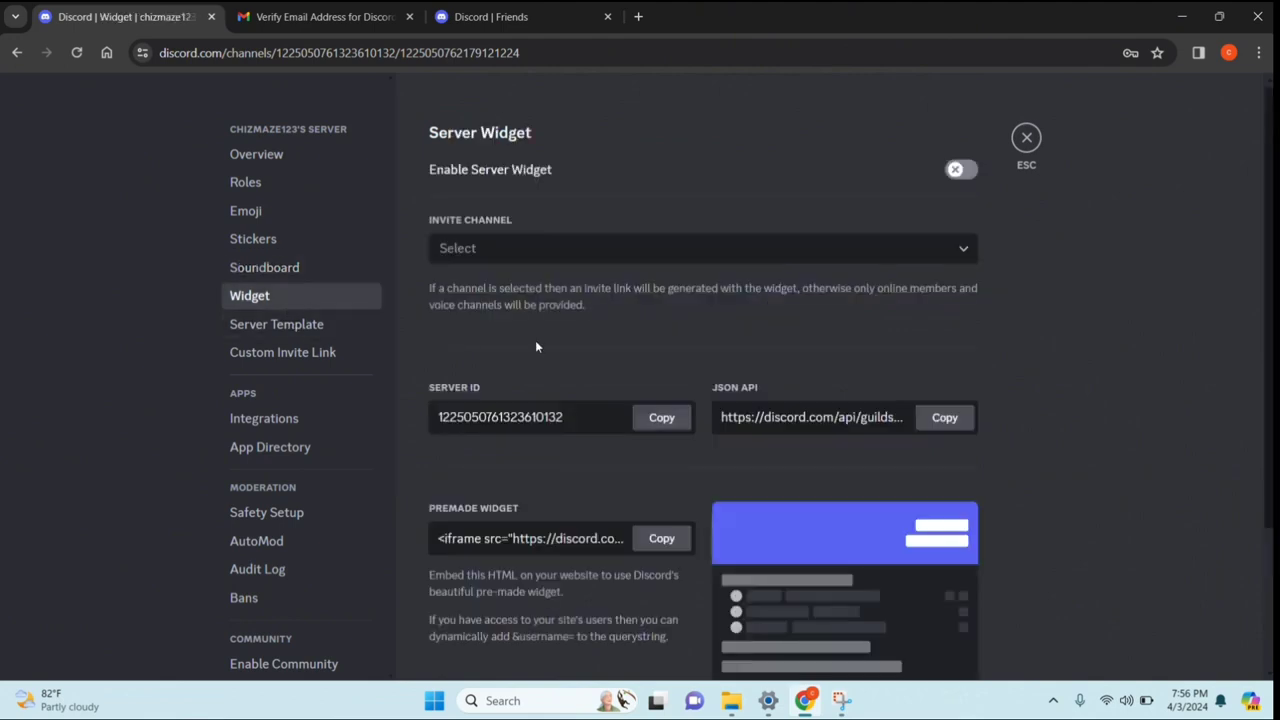
click(300, 326)
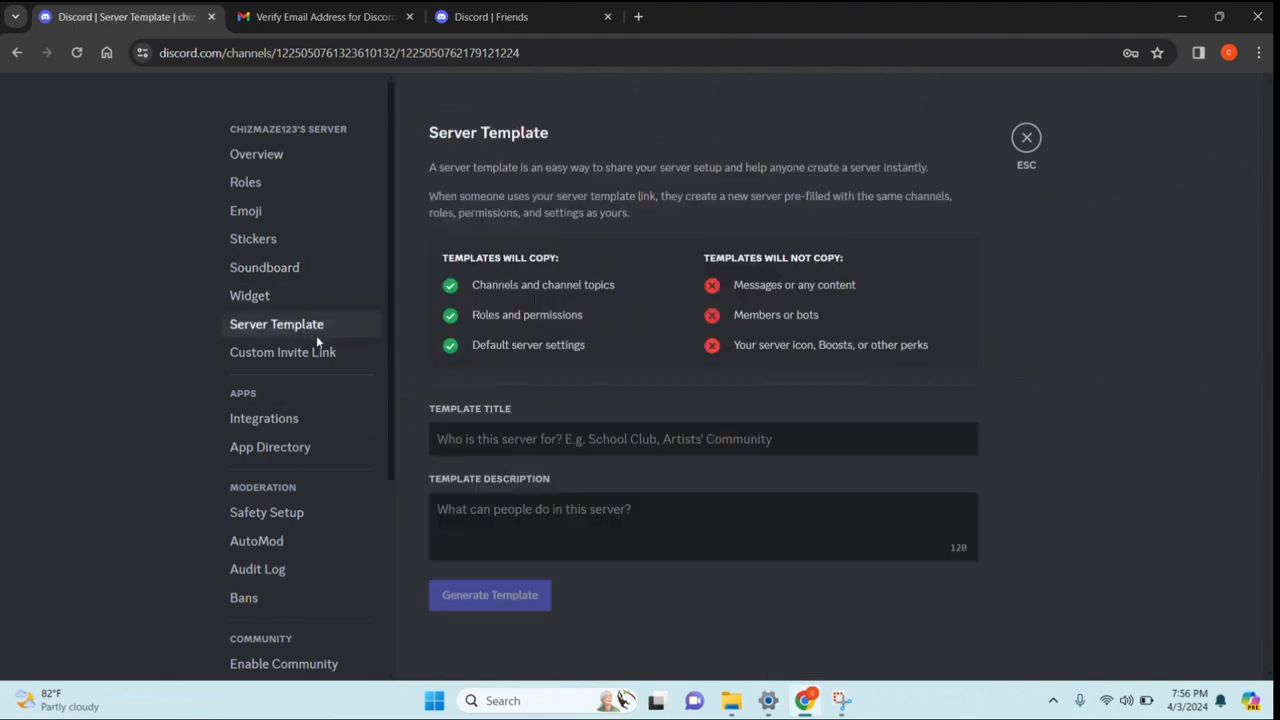
click(290, 356)
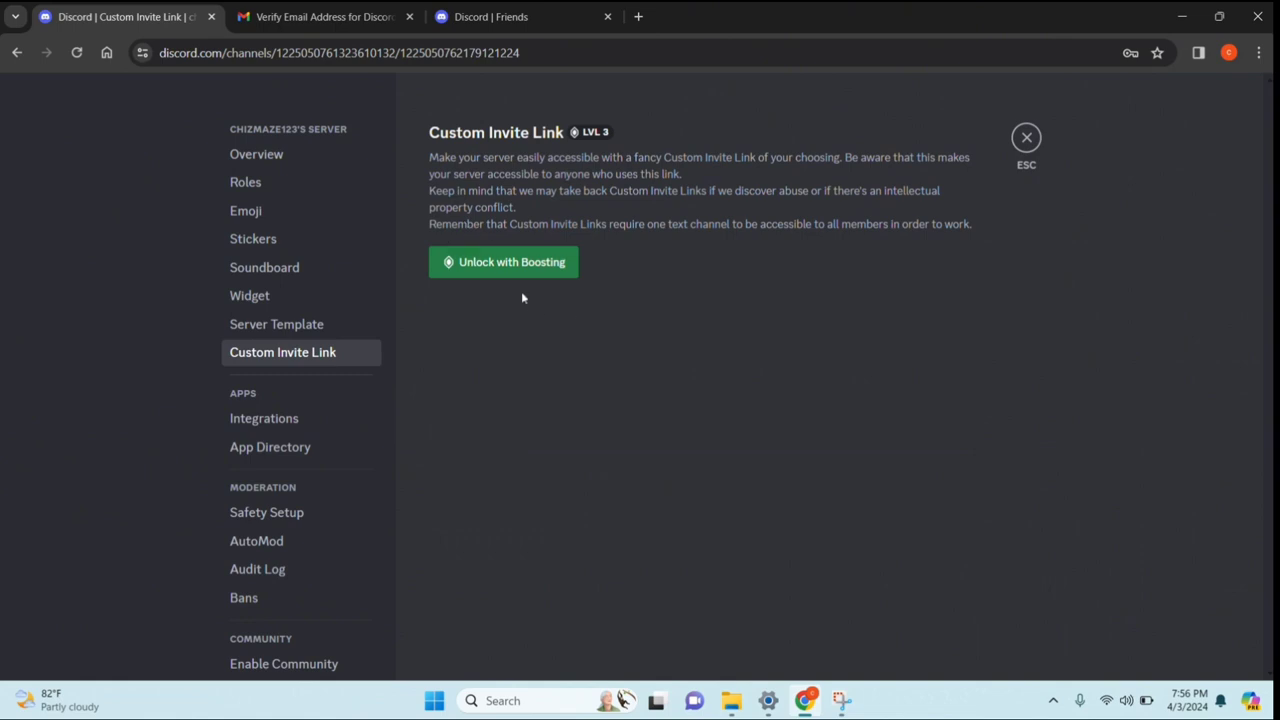
Close server settings to return to the #general welcome page
scroll(338, 380, down, 3)
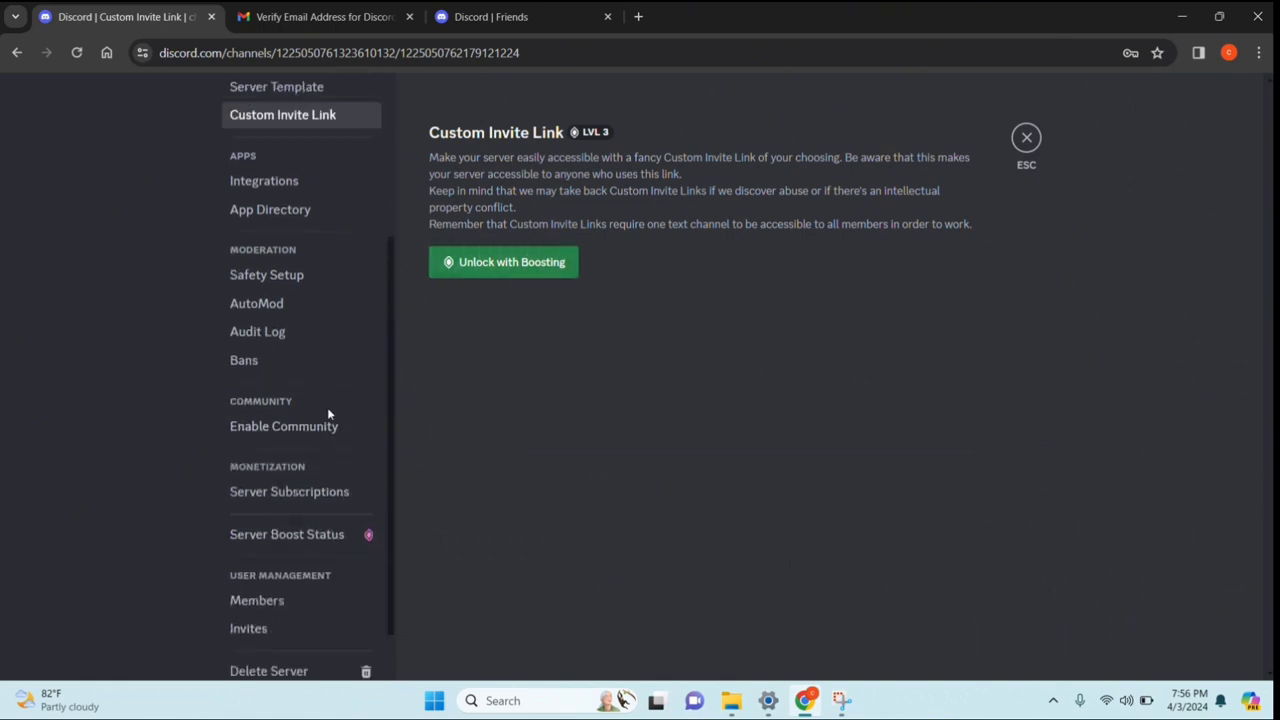
scroll(300, 380, down, 1)
scroll(270, 290, up, 4)
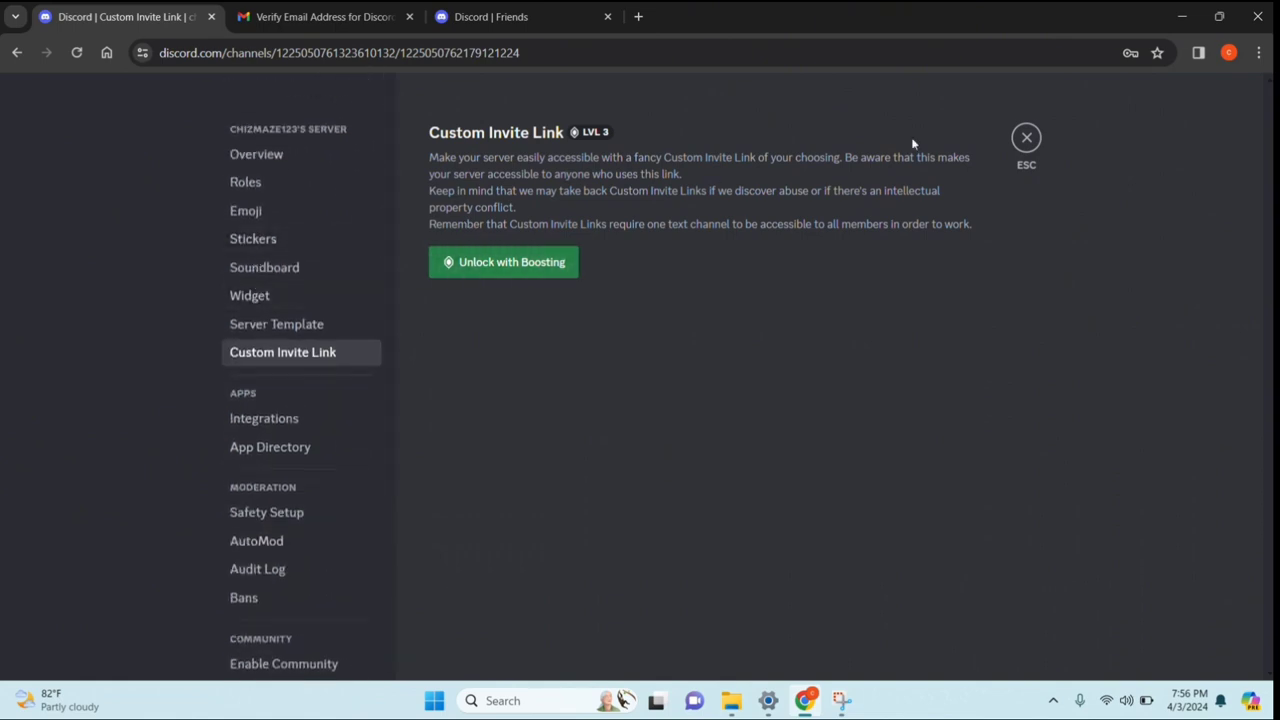
click(1026, 138)
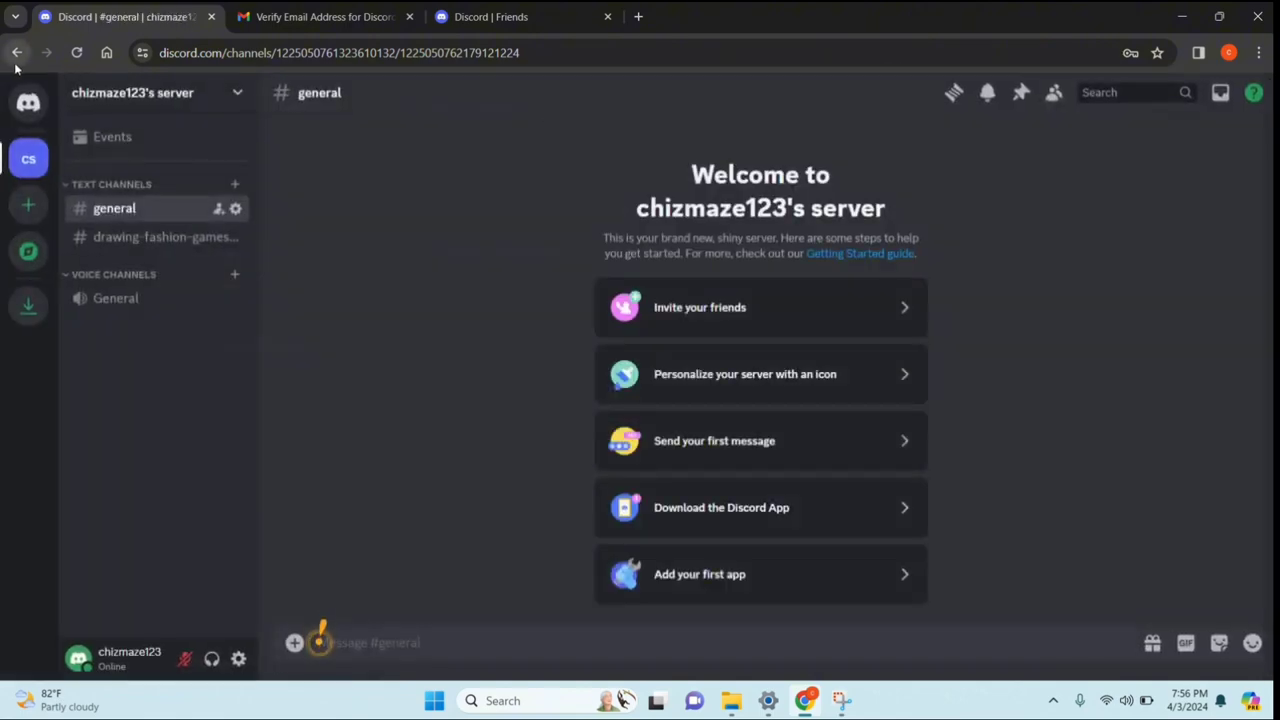
Post the message 'hi' in #general
click(737, 458)
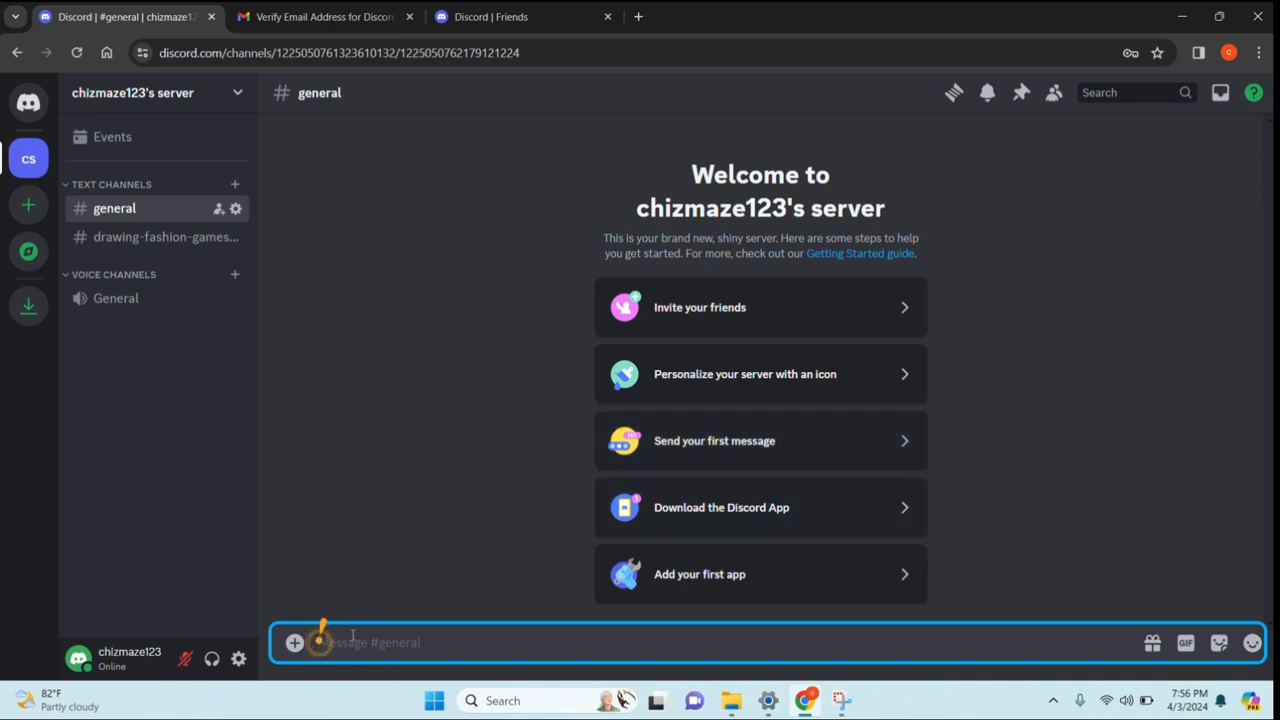
text(hi)
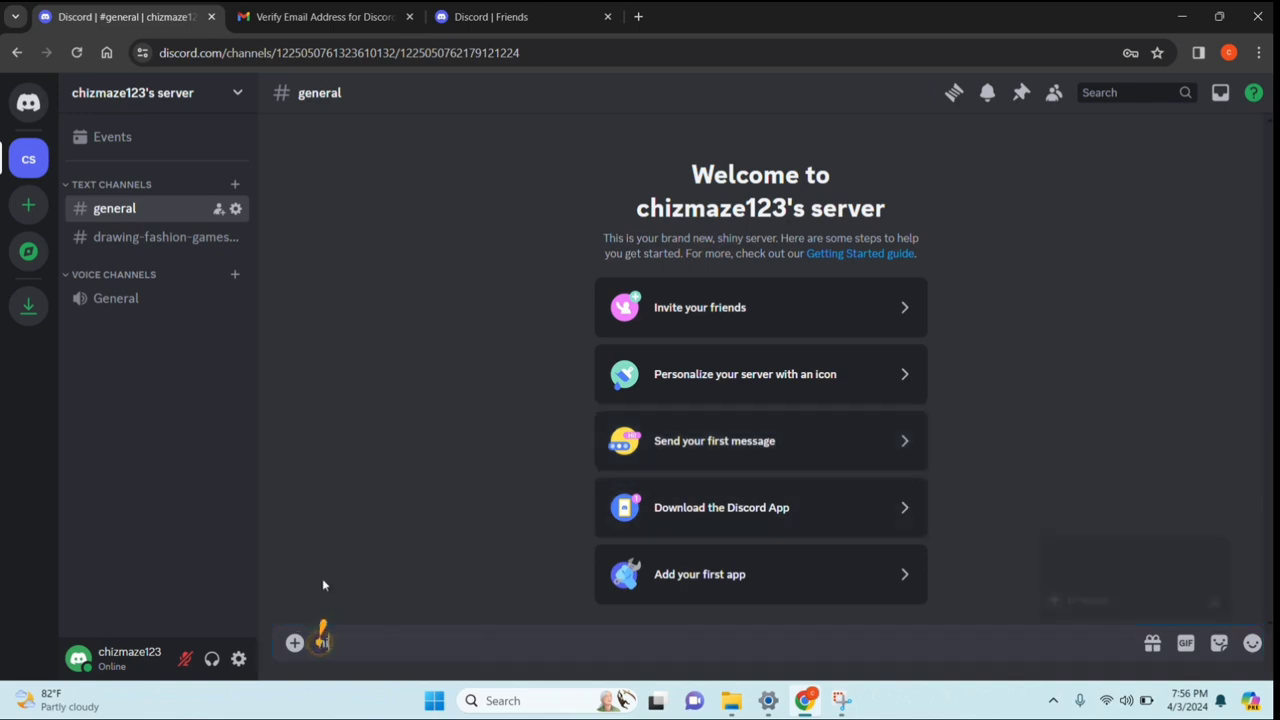
key(Return)
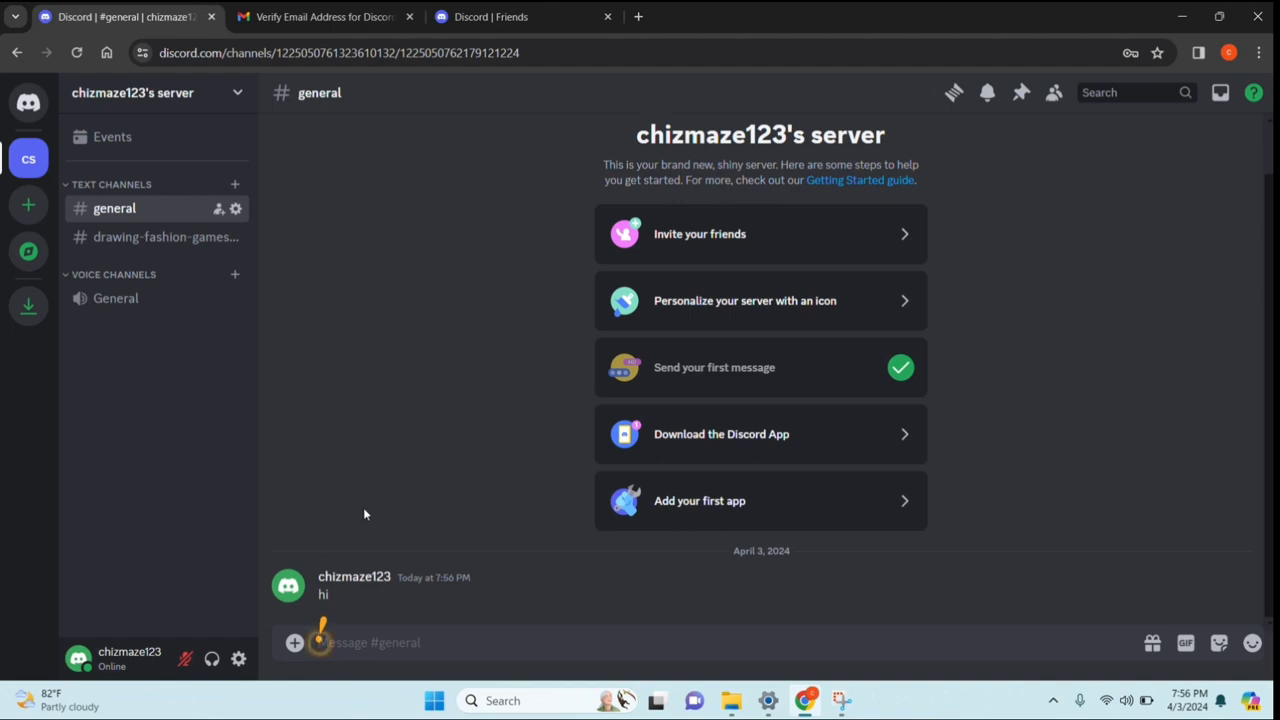
Open and dismiss the Download app and Add your first app cards
click(732, 424)
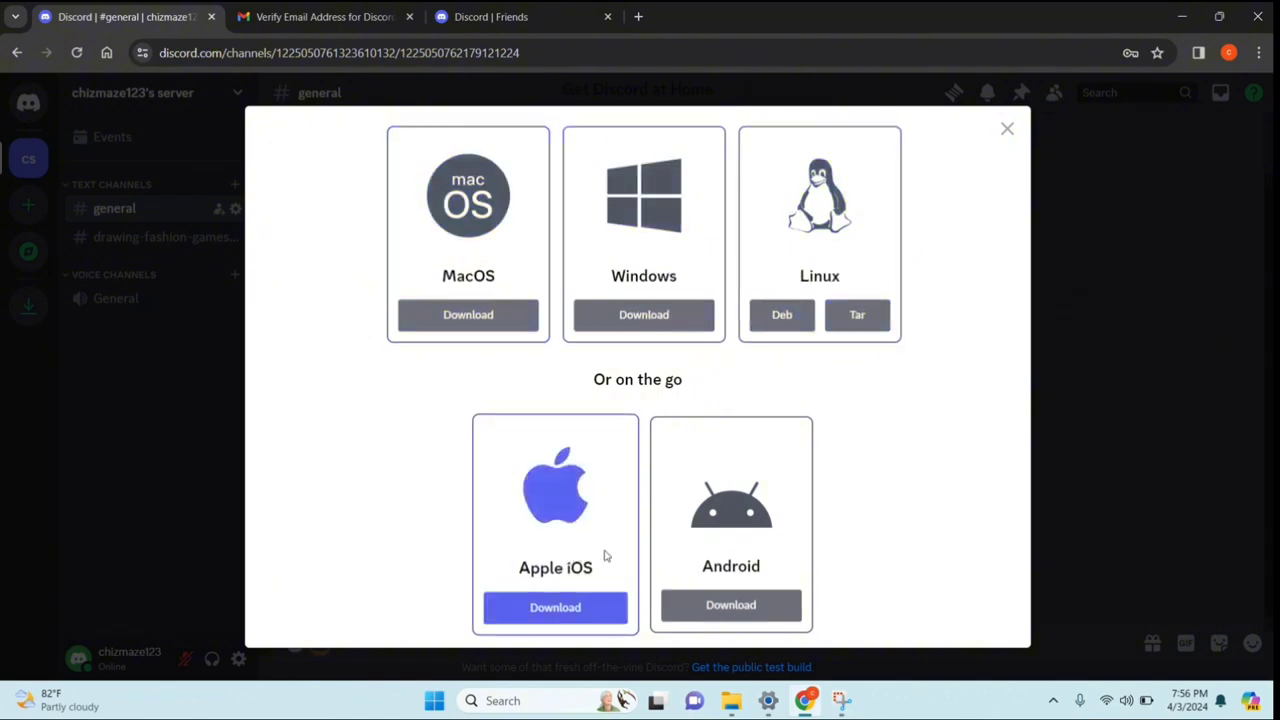
click(1007, 128)
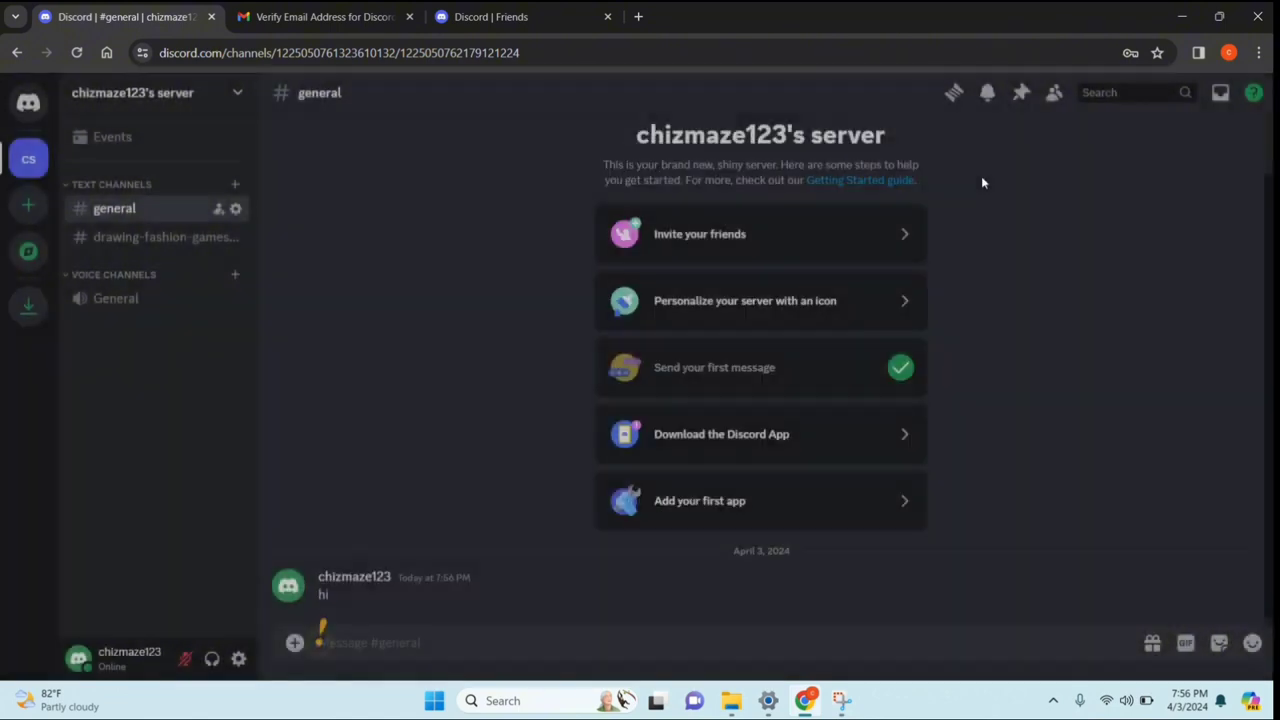
click(692, 509)
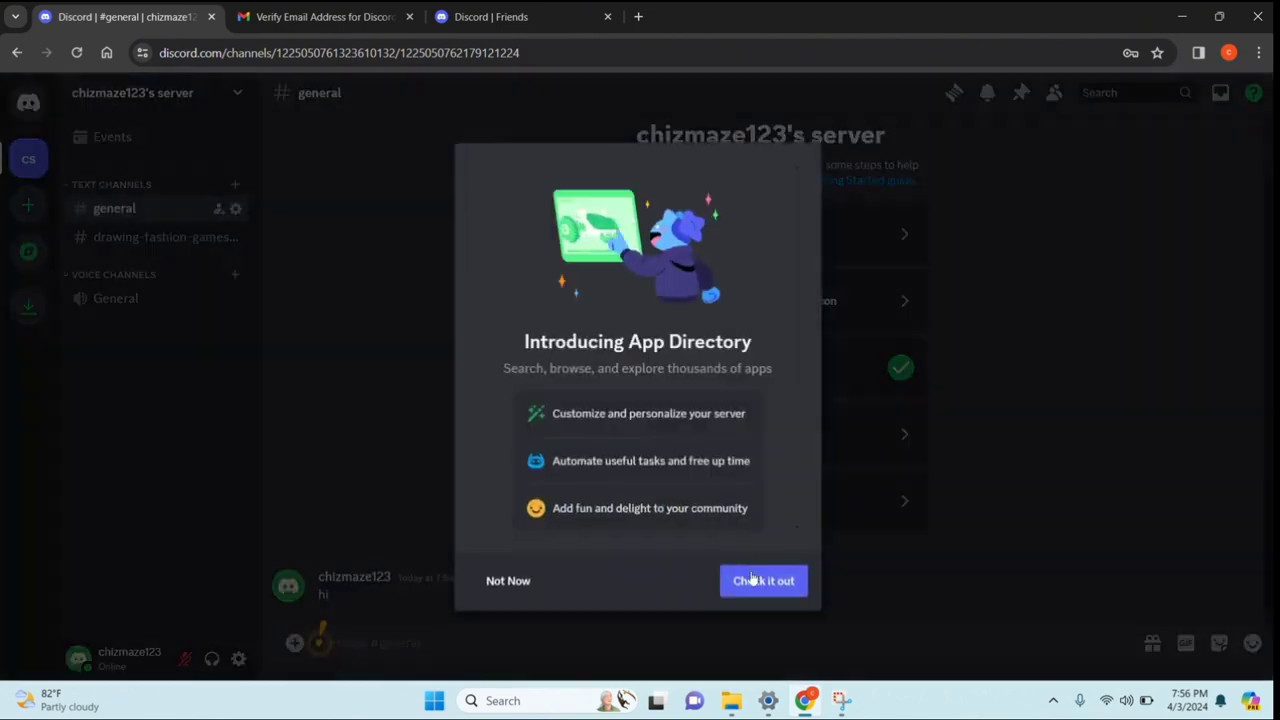
click(504, 581)
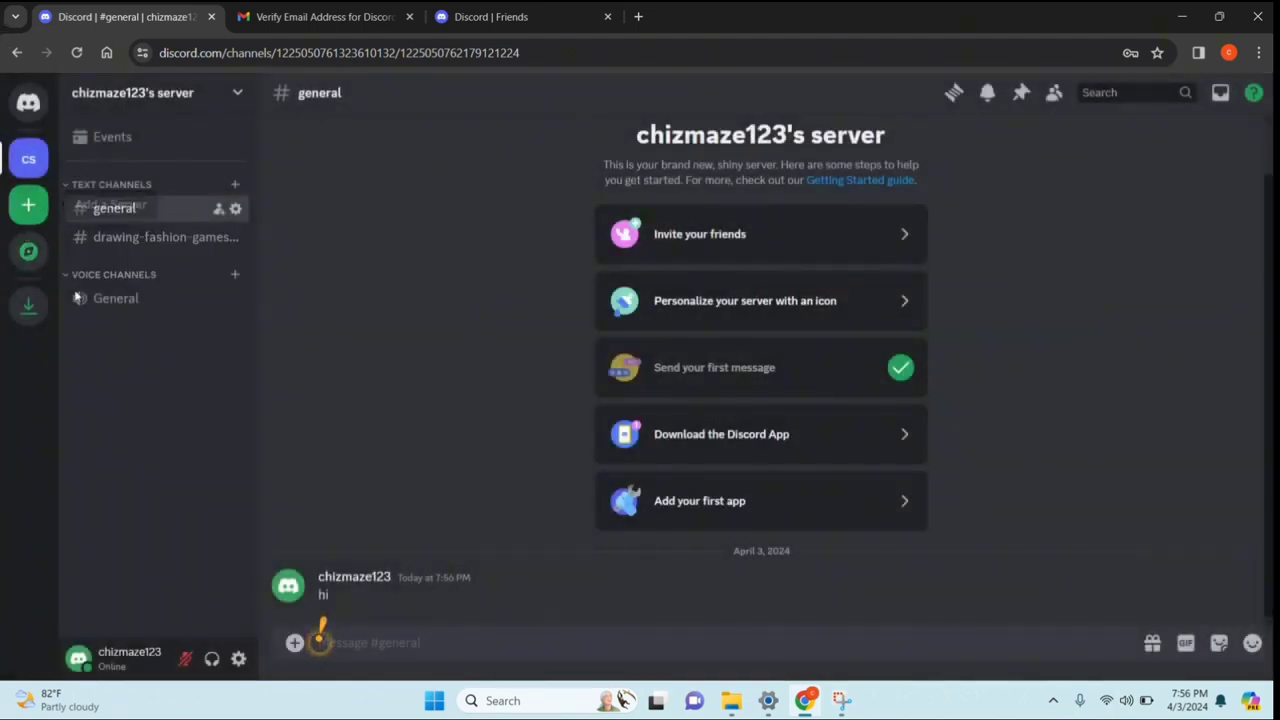
Open User Settings, look over My Account, then go to the Profiles page
click(238, 660)
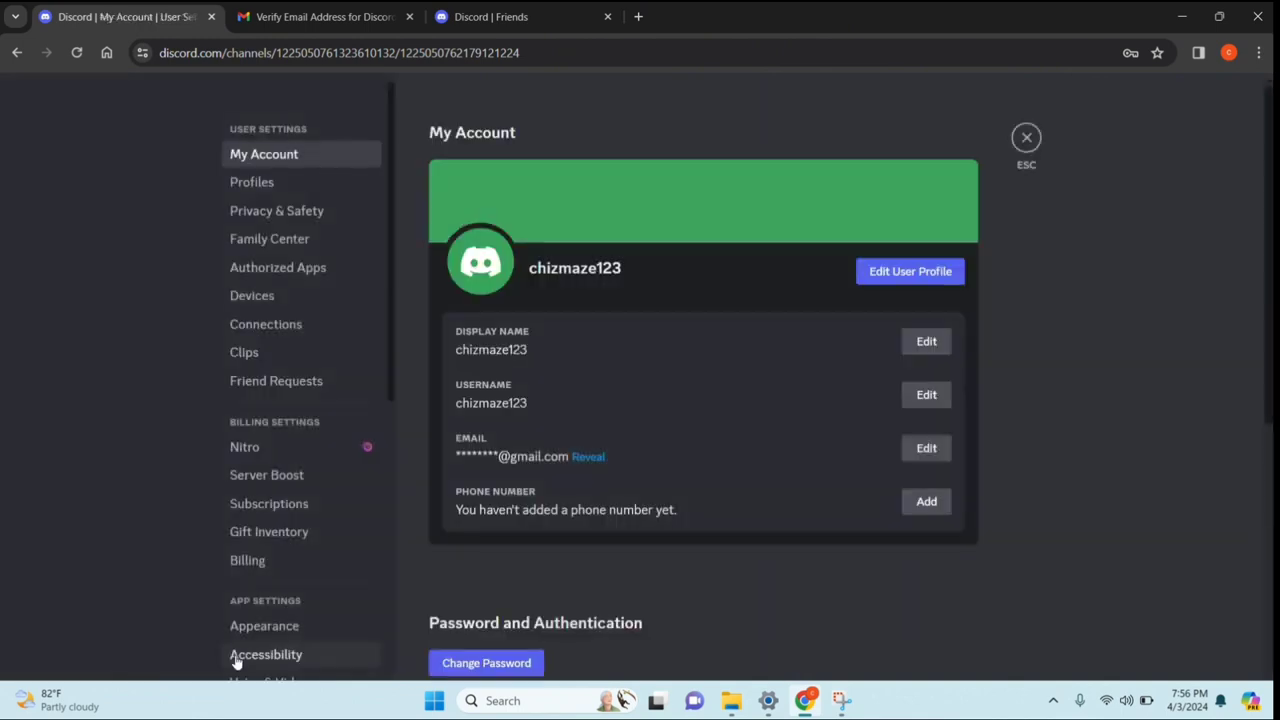
click(244, 158)
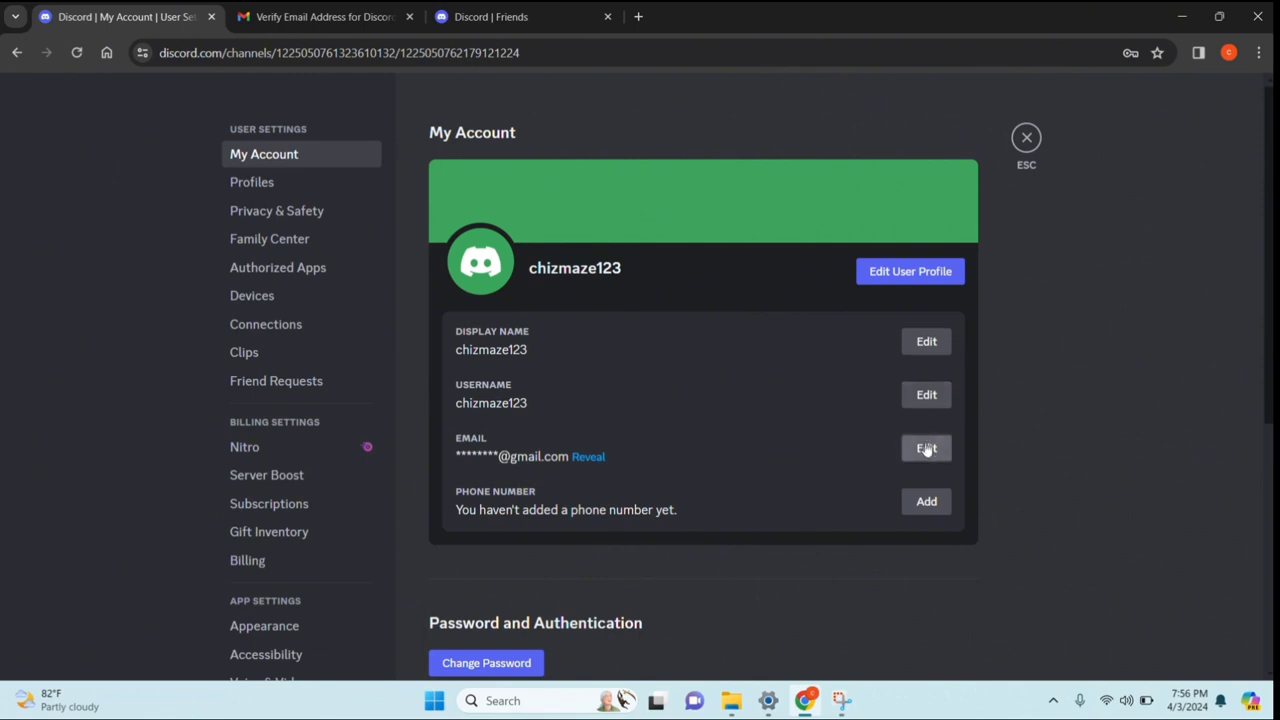
scroll(930, 520, down, 4)
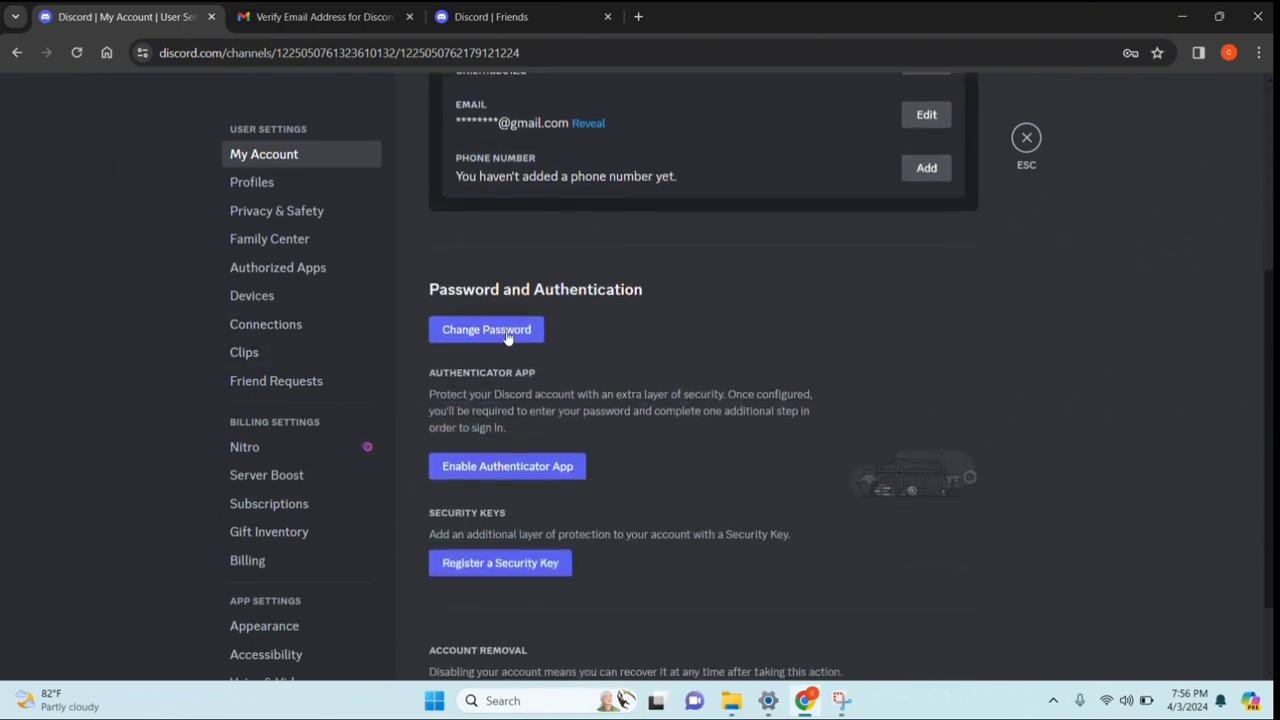
scroll(519, 344, down, 1)
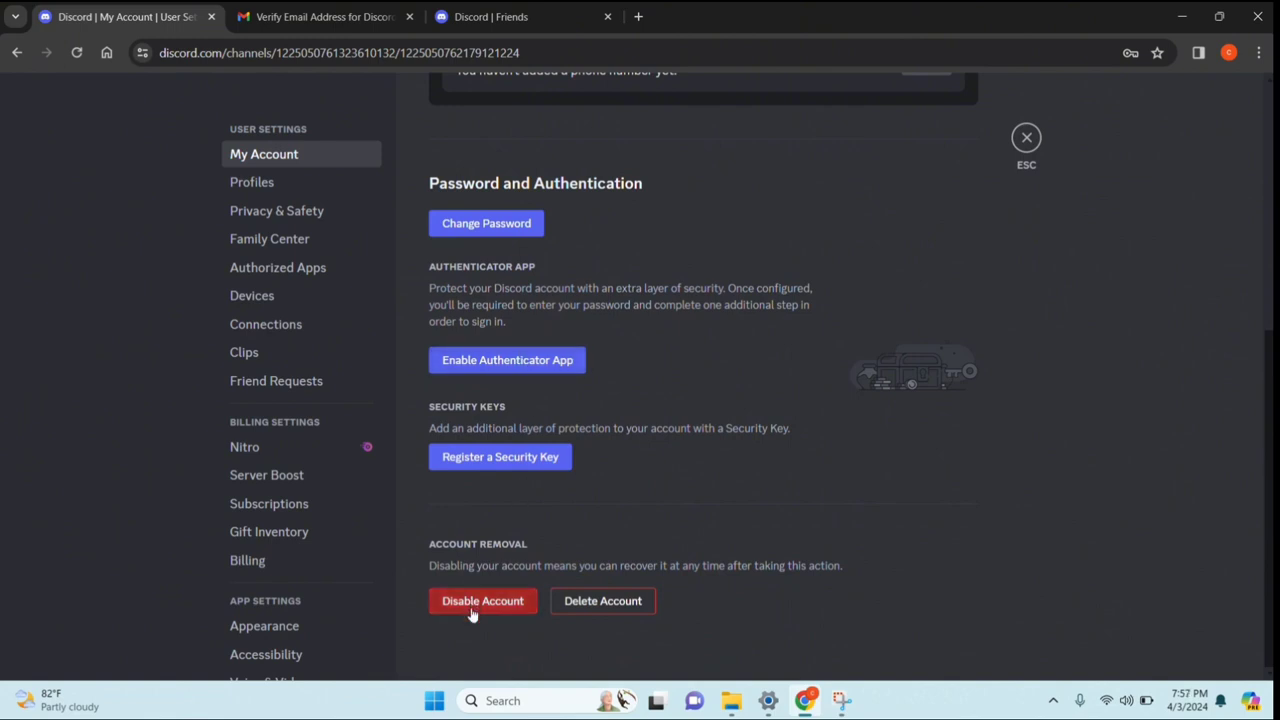
click(241, 179)
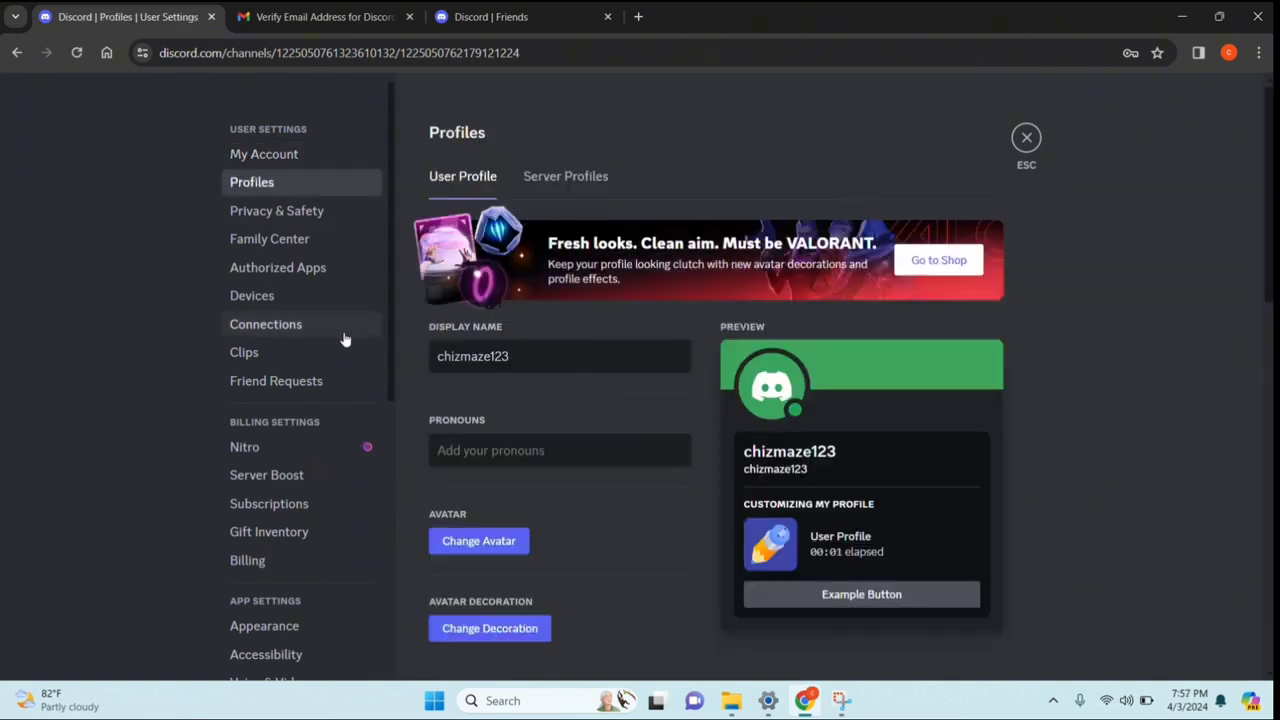
Enter 'she' as the profile pronouns and close the avatar chooser without changing it
click(521, 451)
text(she/her)
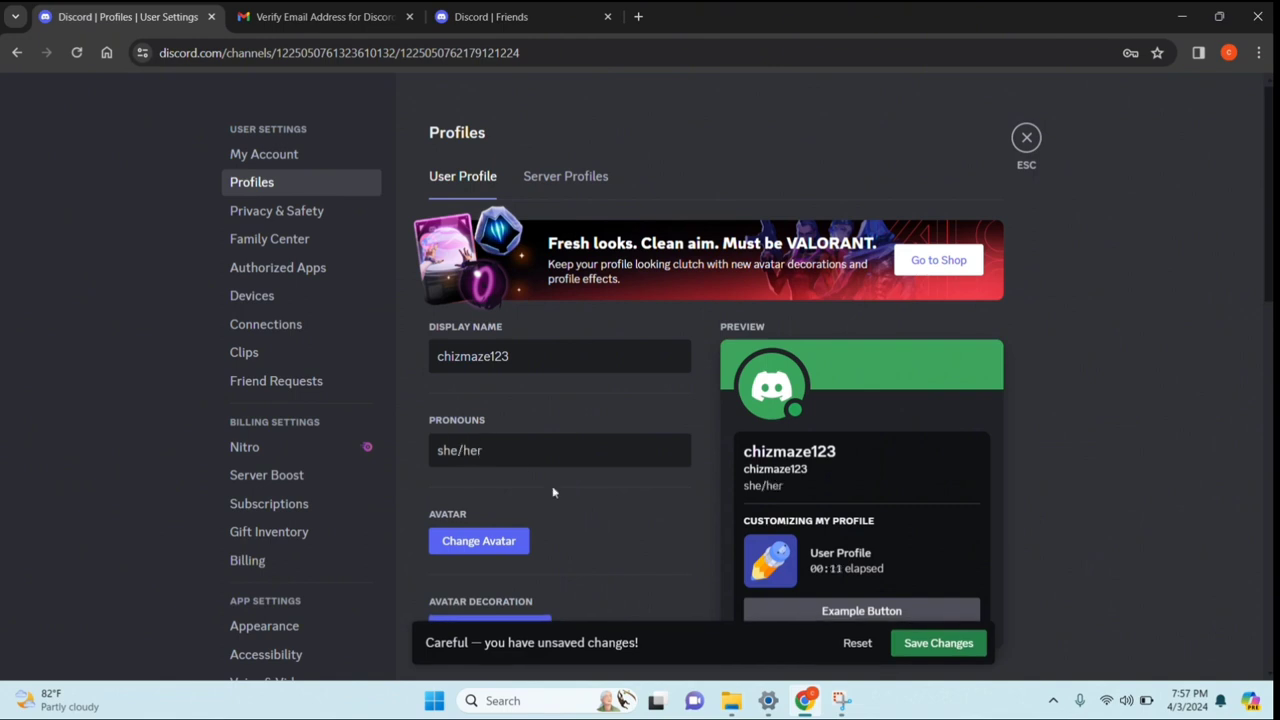
scroll(579, 459, down, 2)
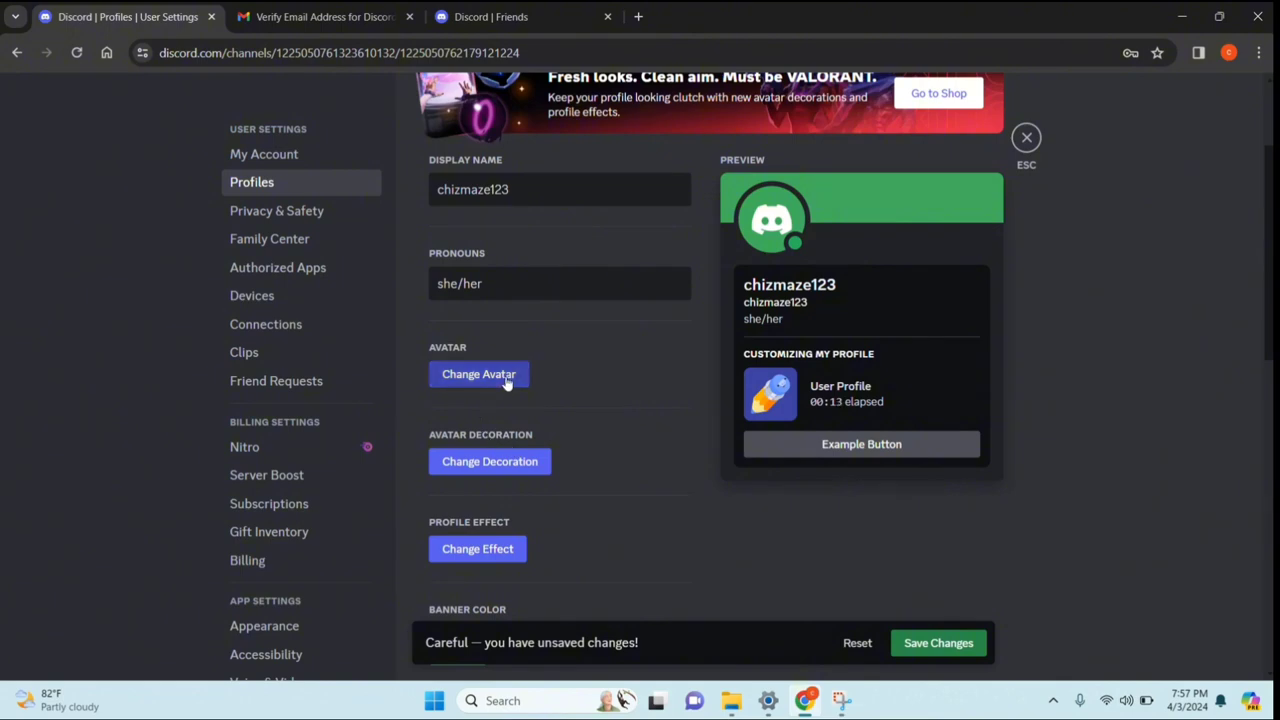
click(505, 375)
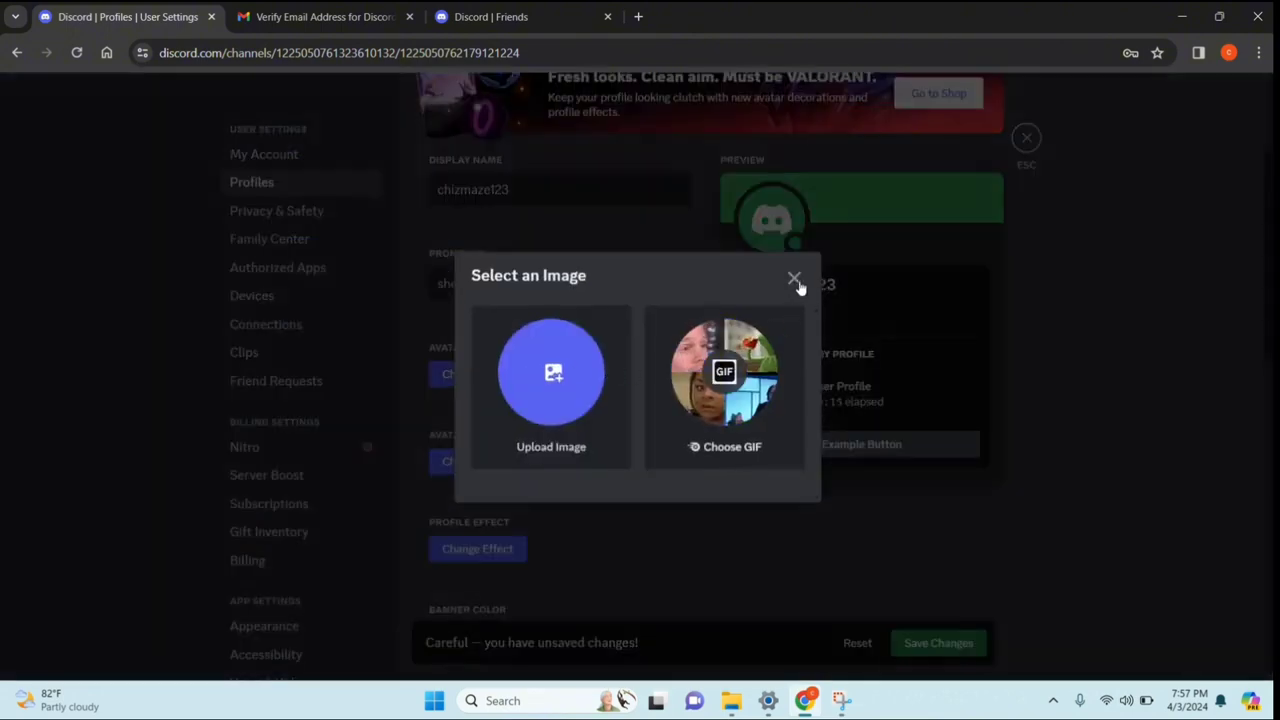
click(786, 285)
Preview the avatar decoration and profile effect choosers, closing both unchanged
click(515, 461)
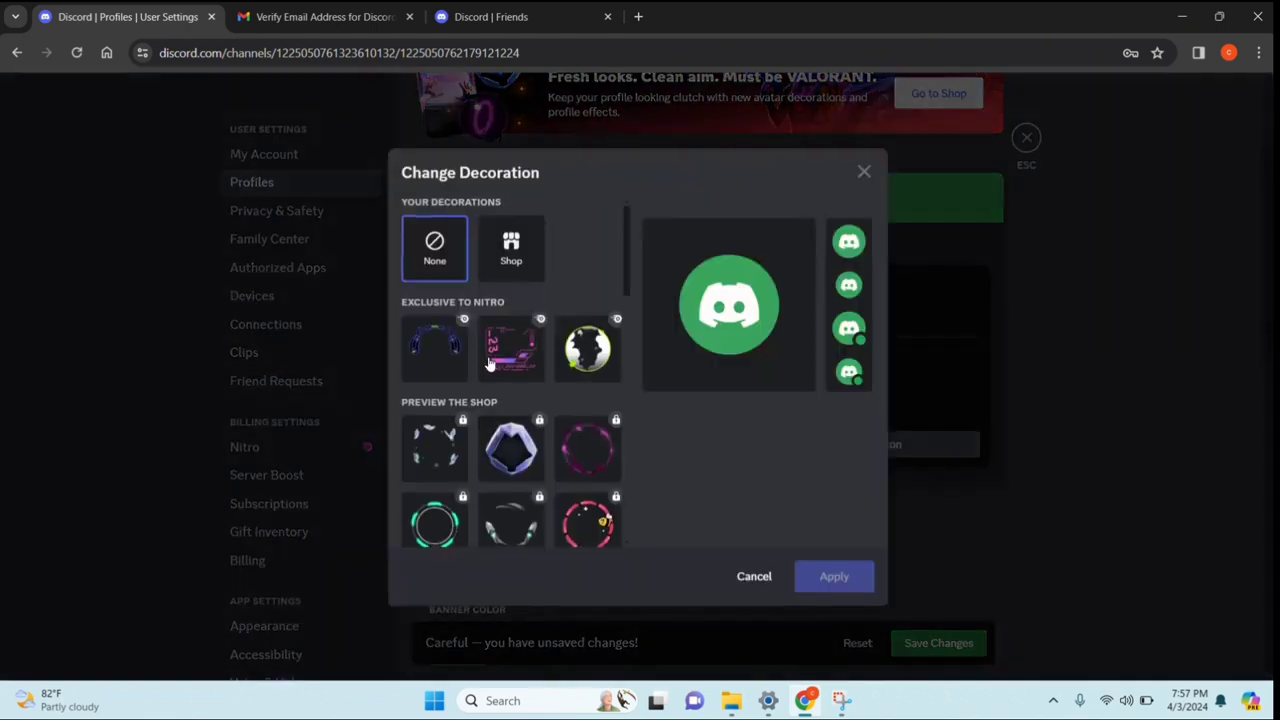
scroll(540, 427, down, 3)
scroll(540, 427, up, 3)
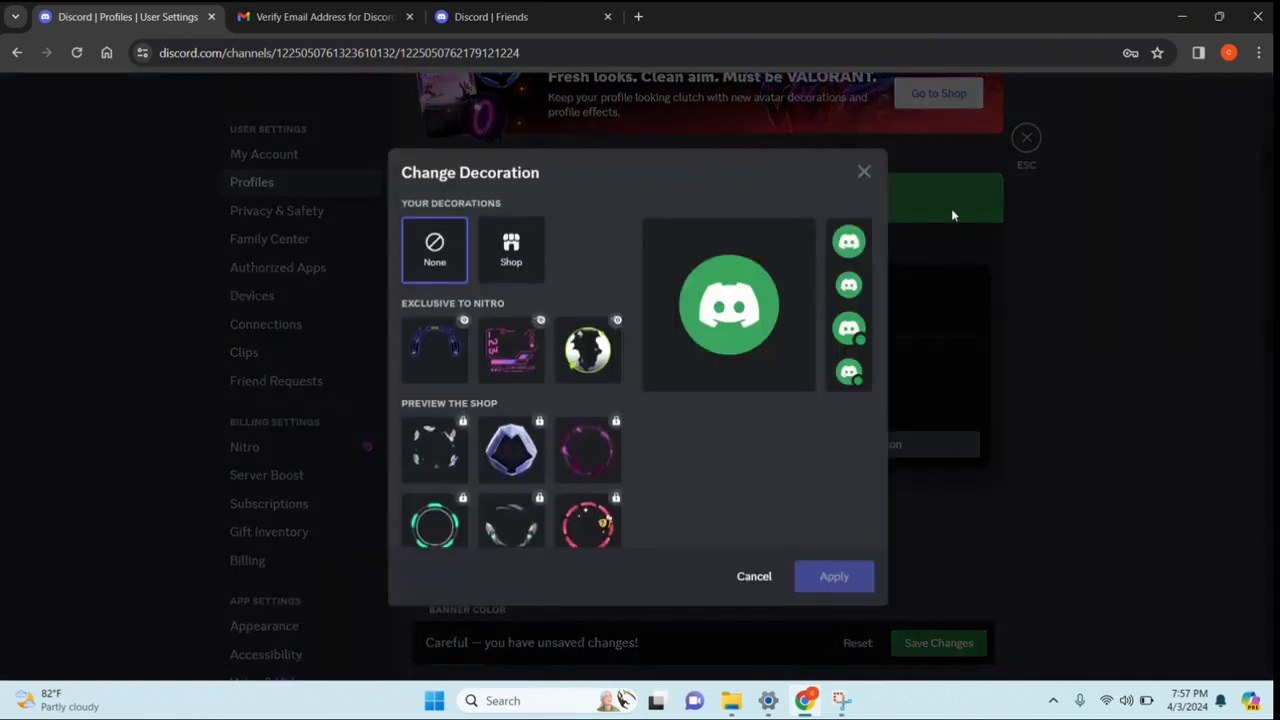
click(863, 174)
scroll(397, 387, down, 2)
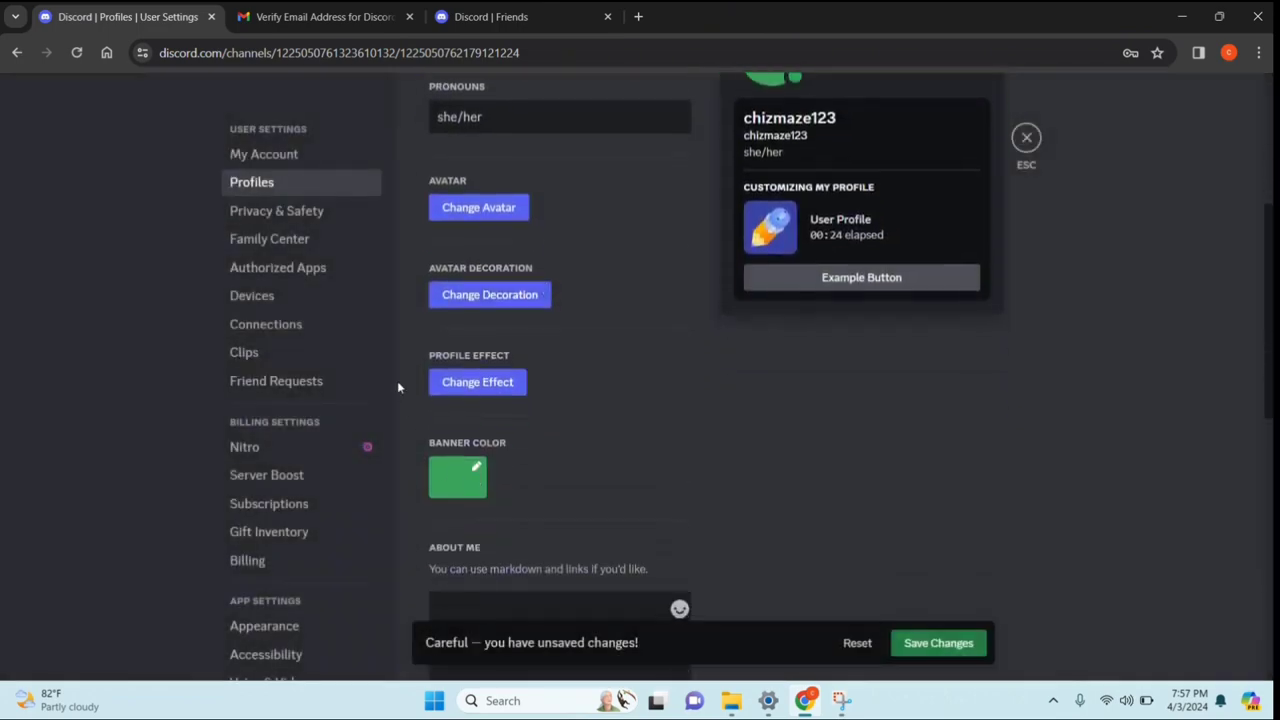
click(500, 387)
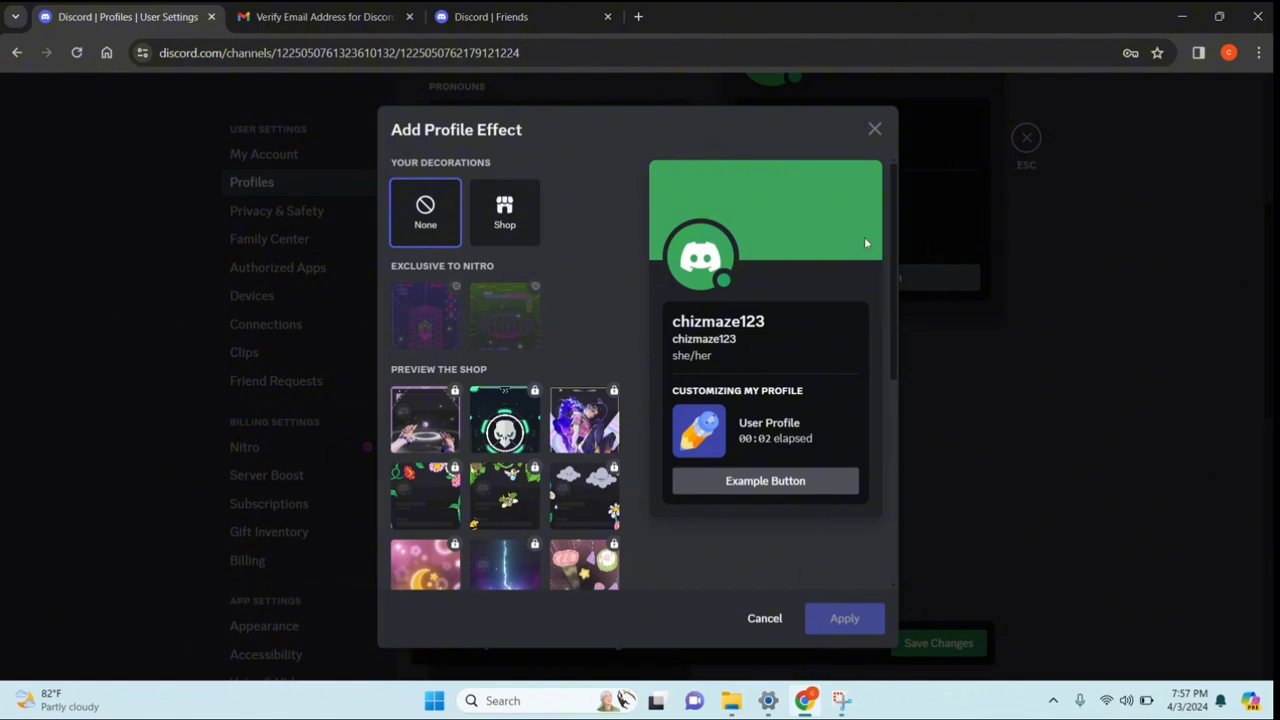
click(875, 131)
Save the profile changes and open the Privacy & Safety settings
scroll(694, 375, down, 5)
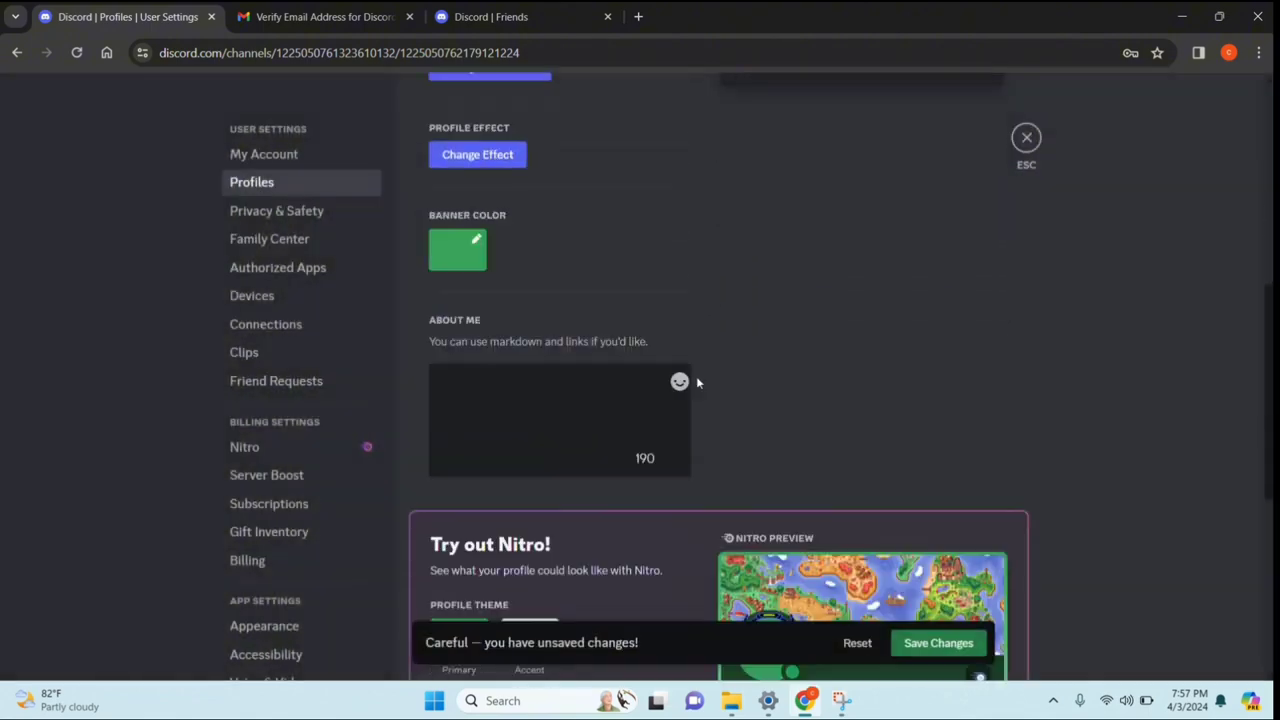
scroll(690, 370, down, 1)
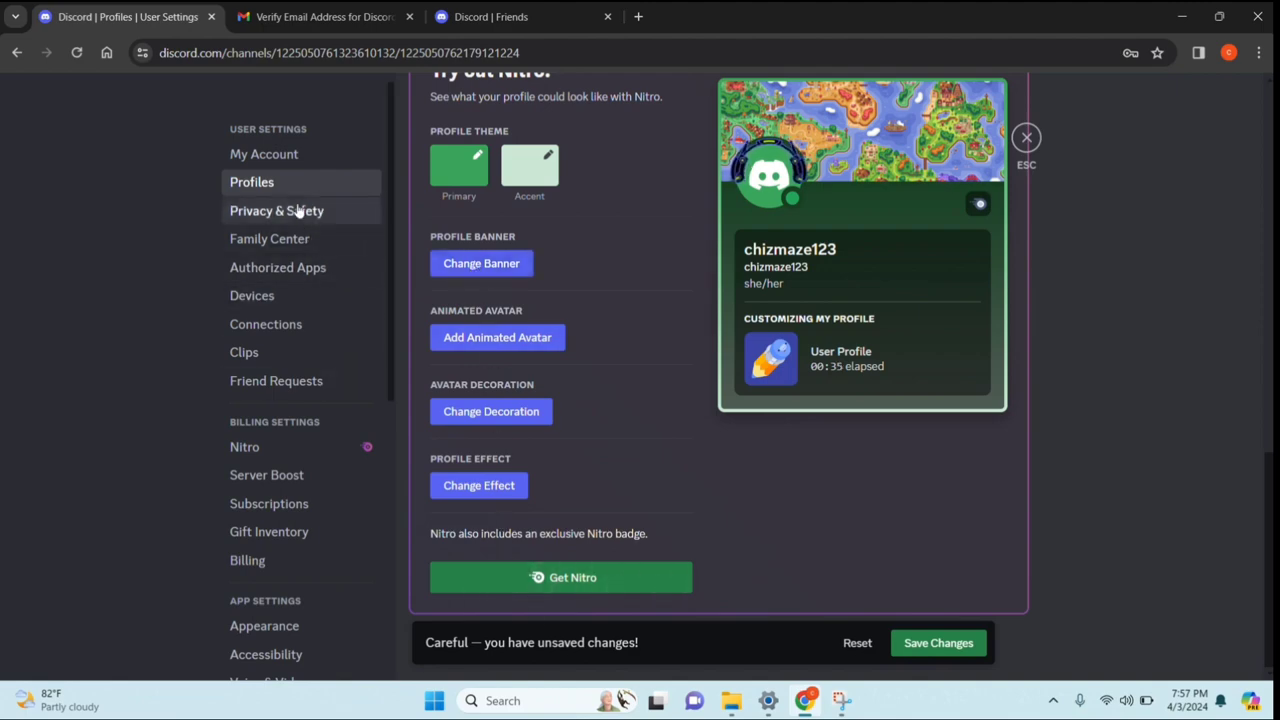
click(260, 209)
scroll(711, 415, up, 10)
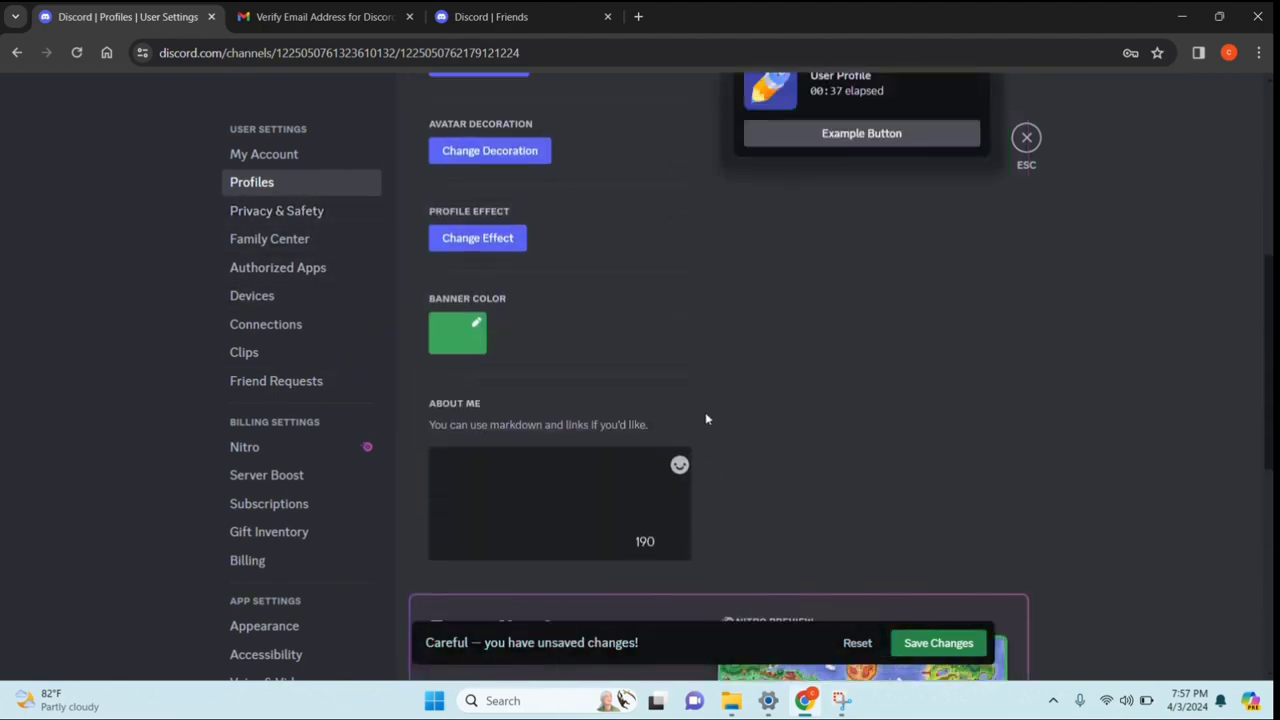
click(914, 645)
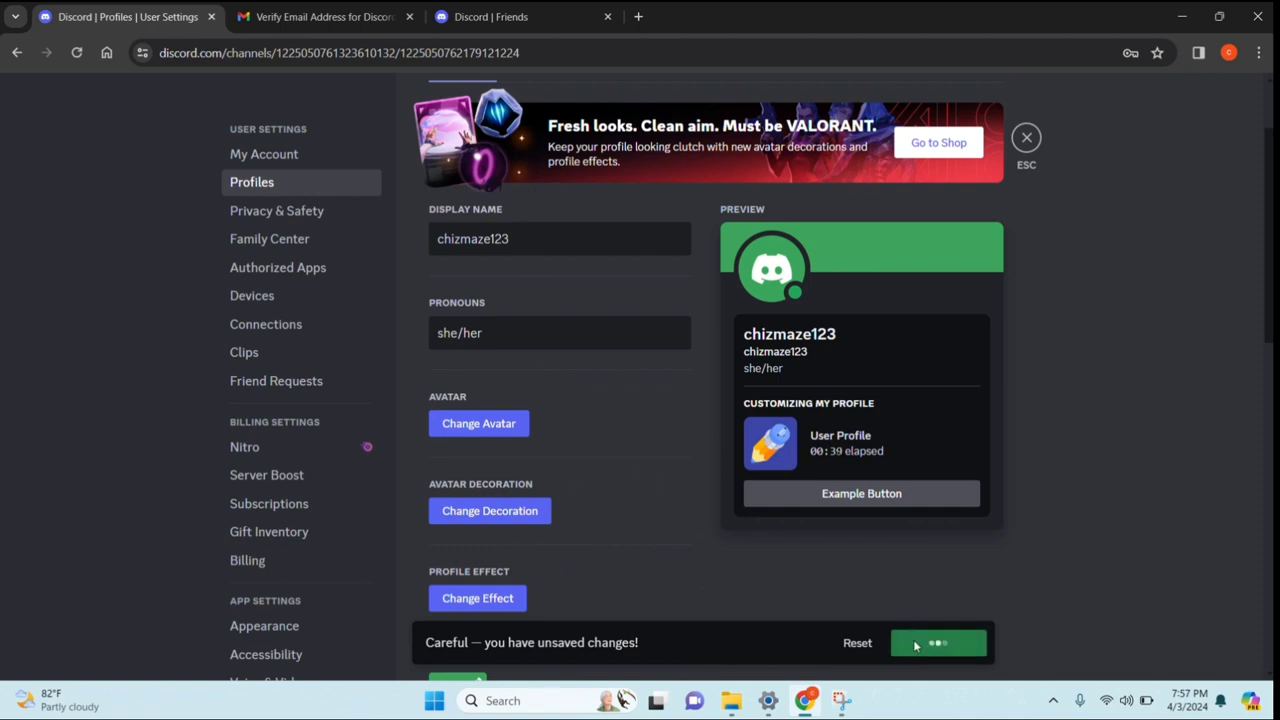
click(255, 211)
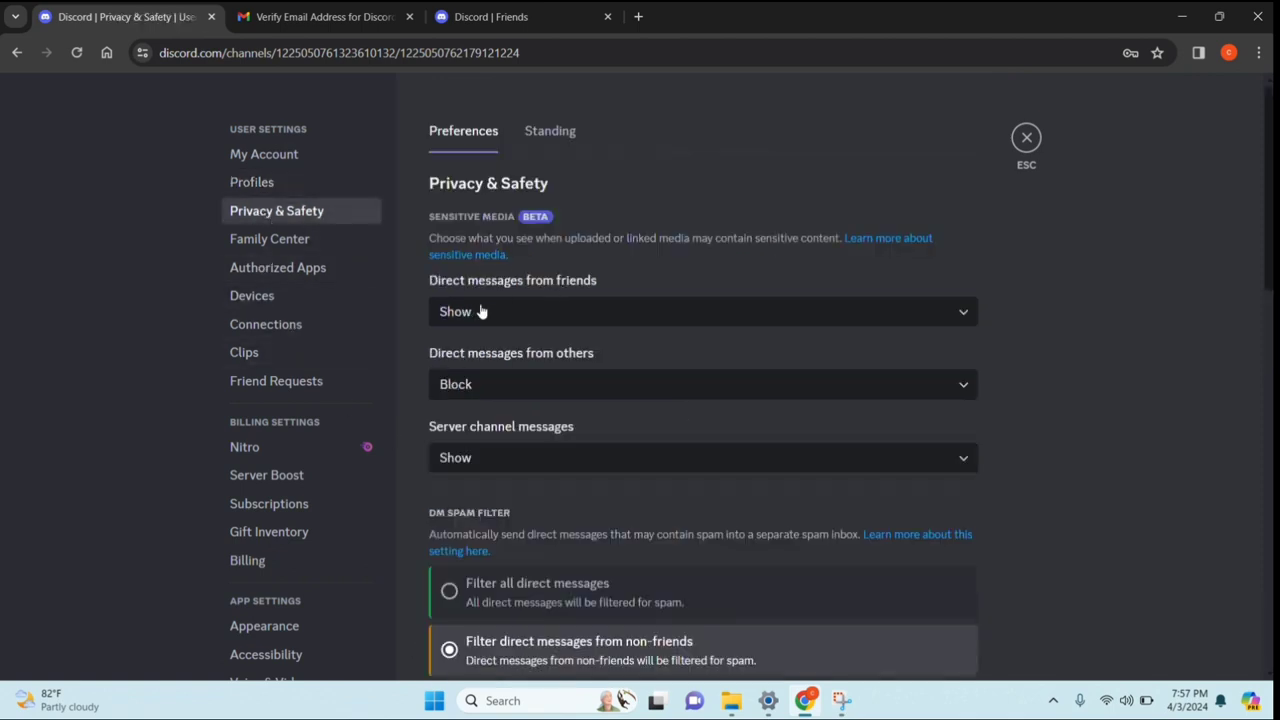
Keep sensitive media from friends set to Show
click(666, 311)
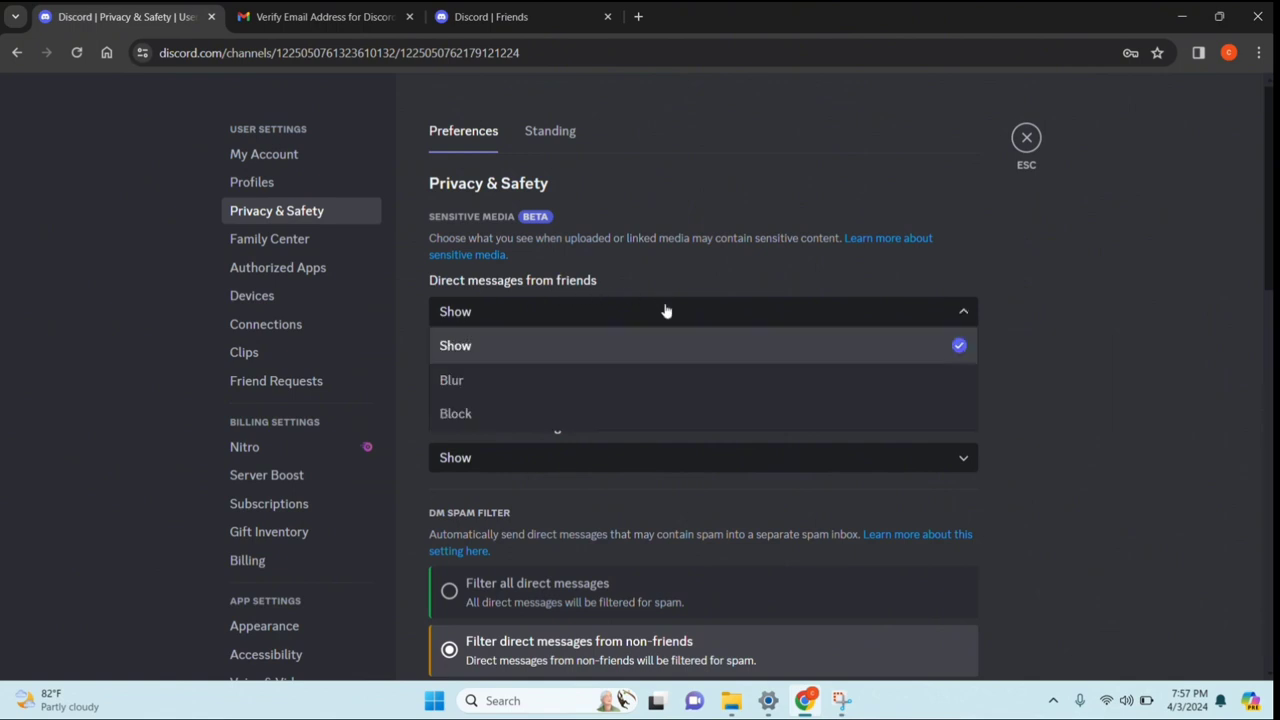
click(666, 311)
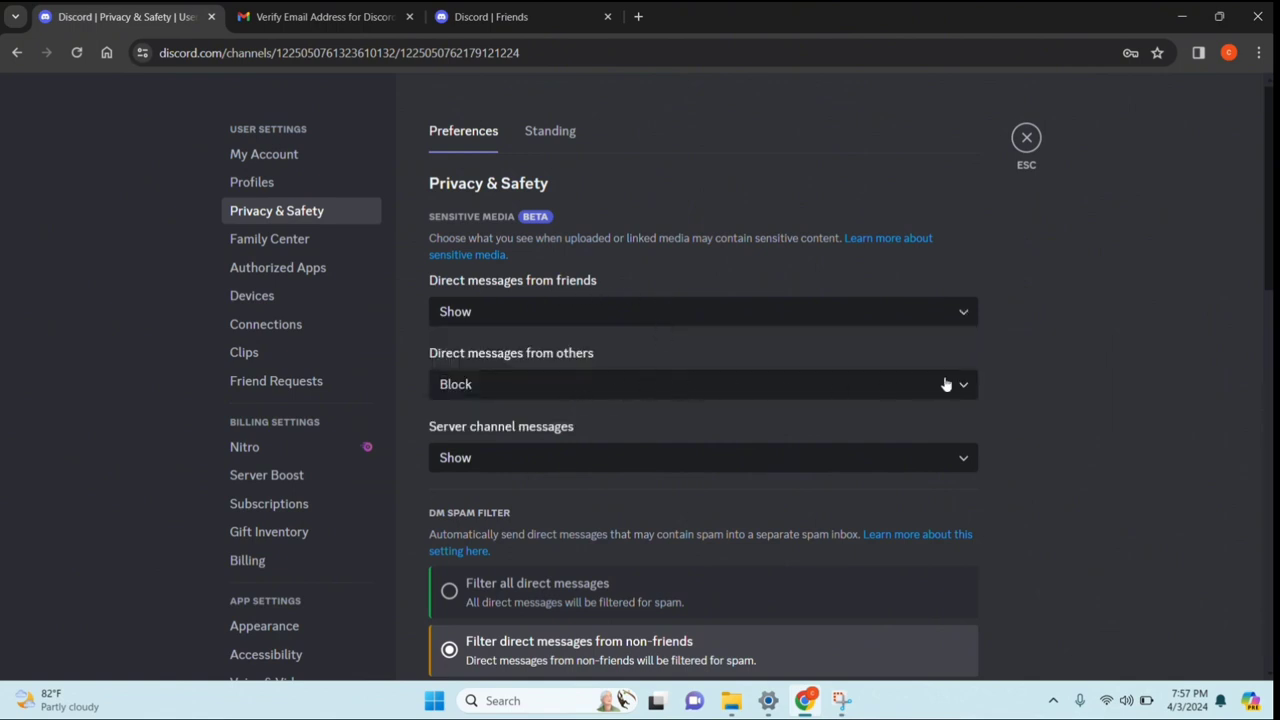
scroll(609, 400, down, 2)
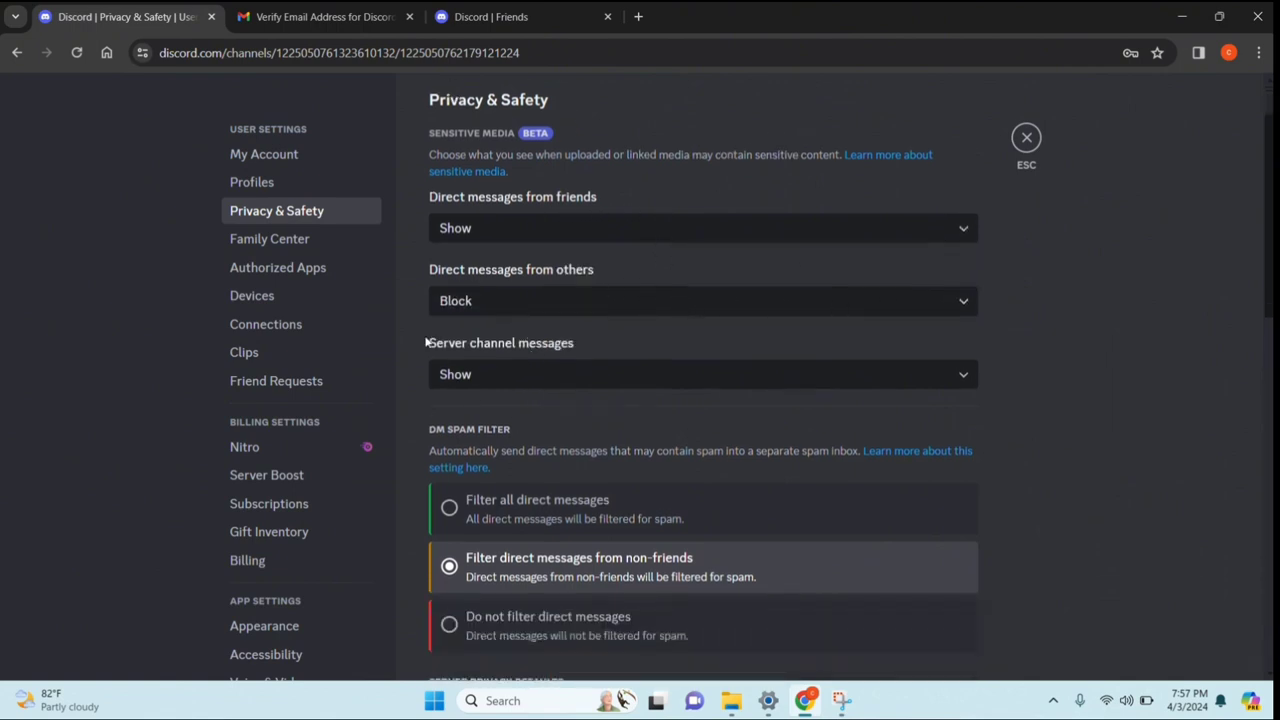
scroll(543, 391, down, 10)
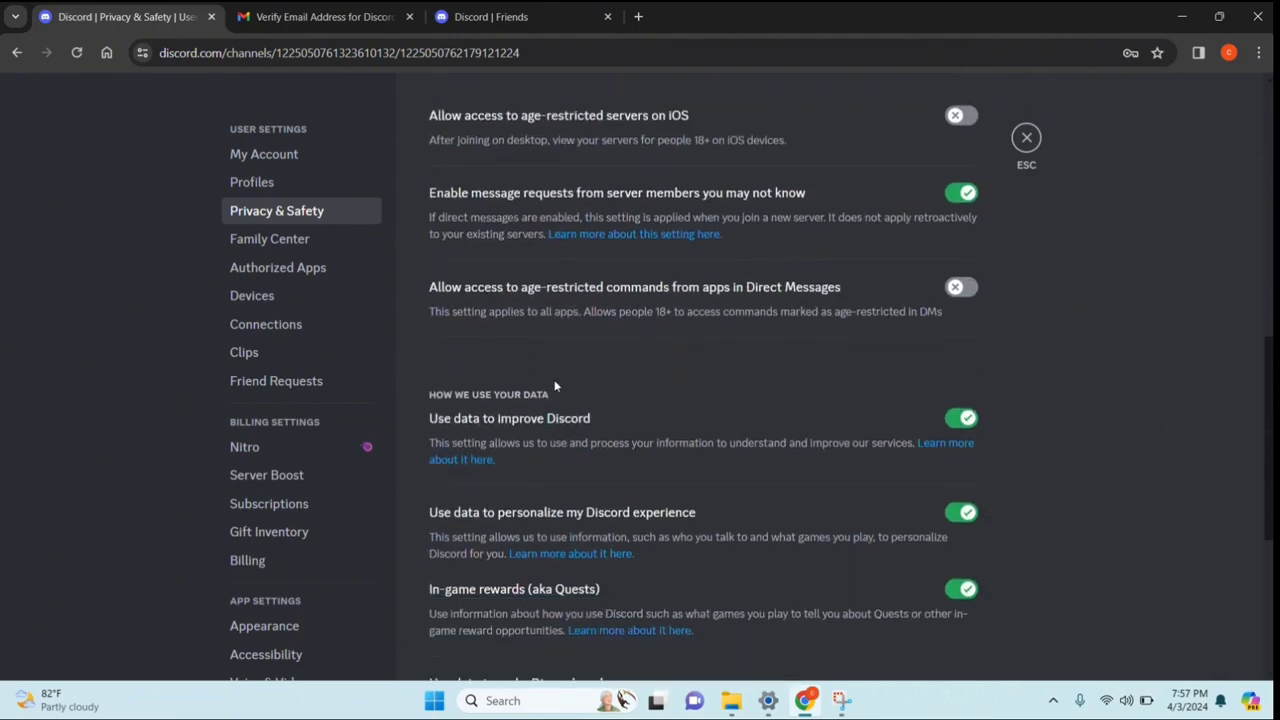
Visit the Family Center, Authorized Apps, Devices and Connections settings pages
click(270, 239)
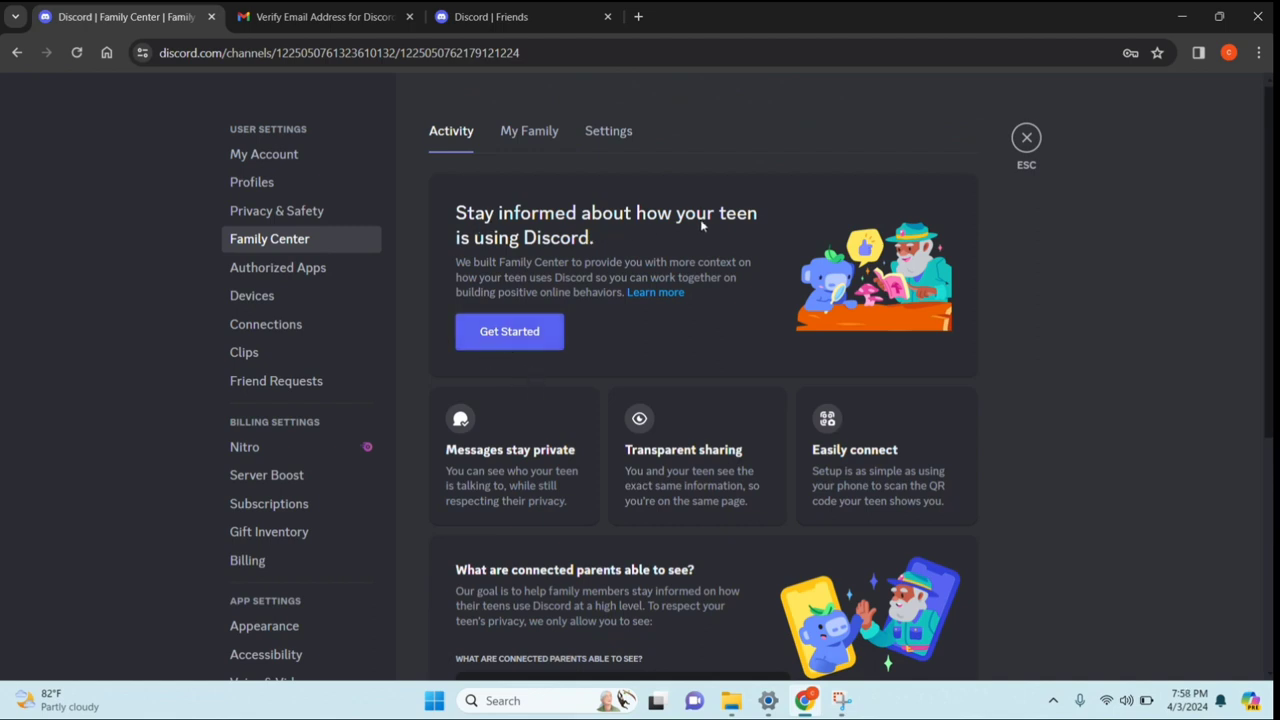
click(305, 267)
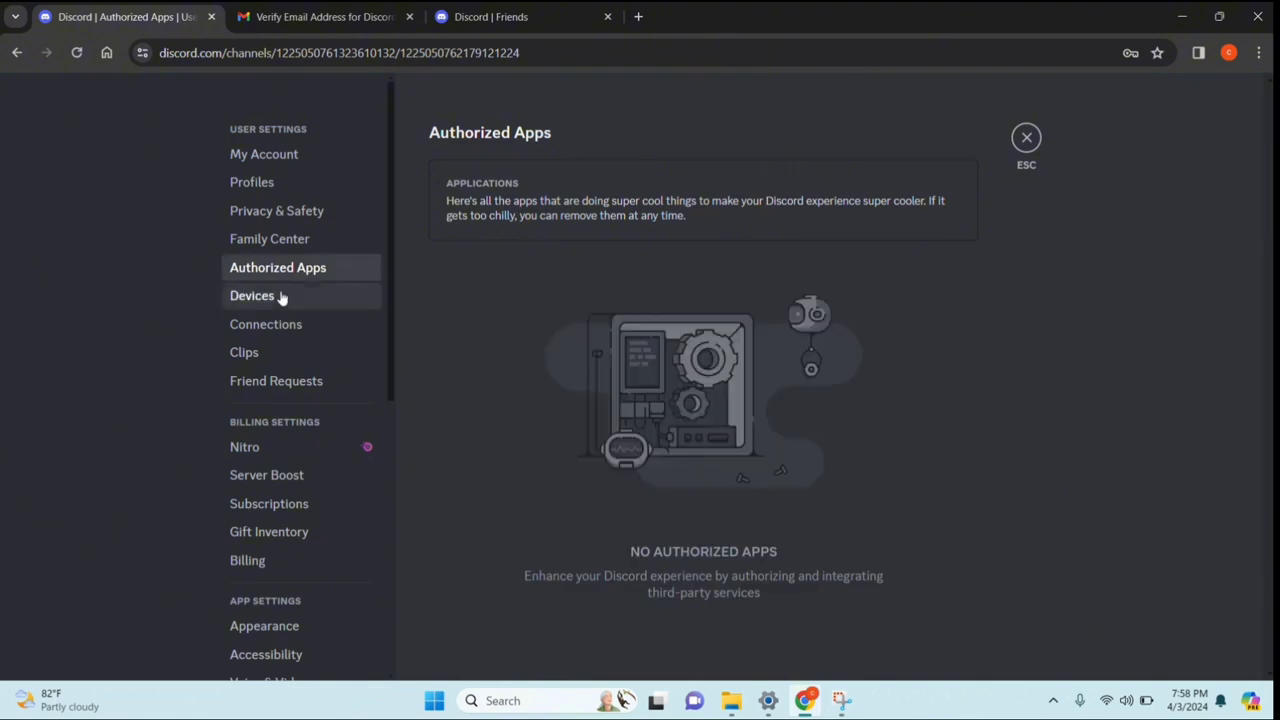
click(280, 296)
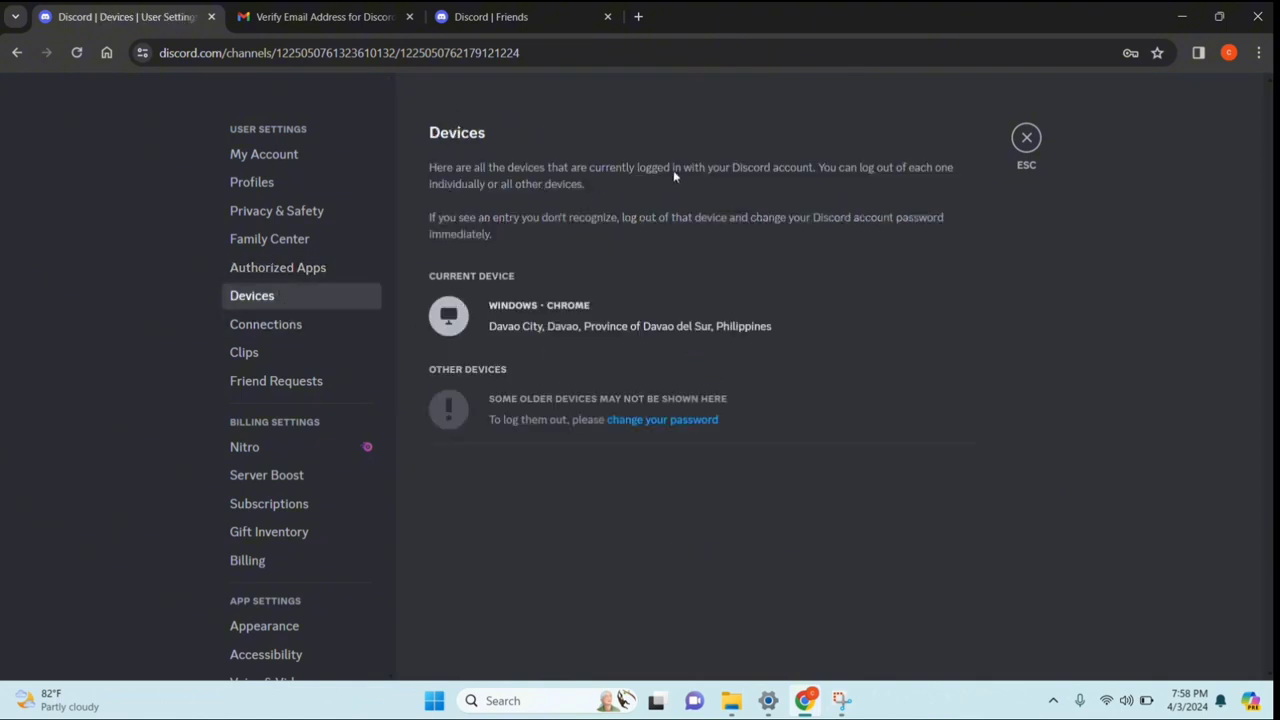
click(268, 326)
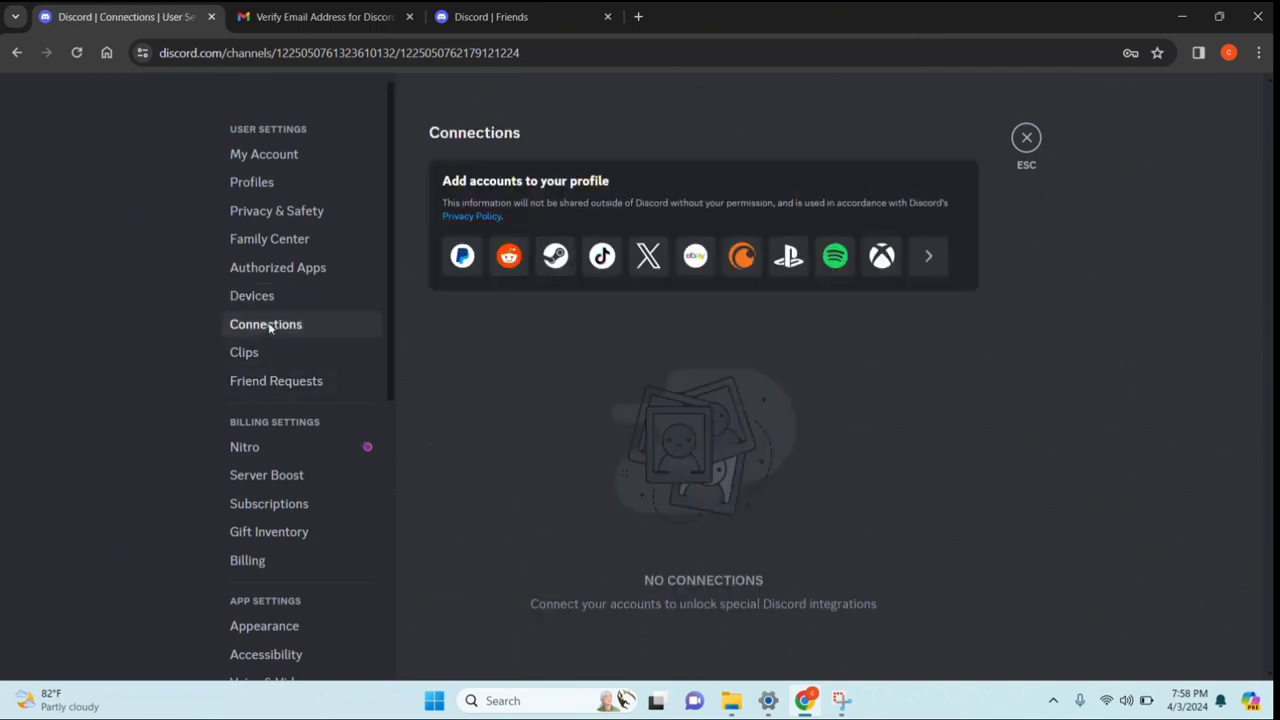
scroll(306, 385, down, 3)
scroll(300, 375, down, 3)
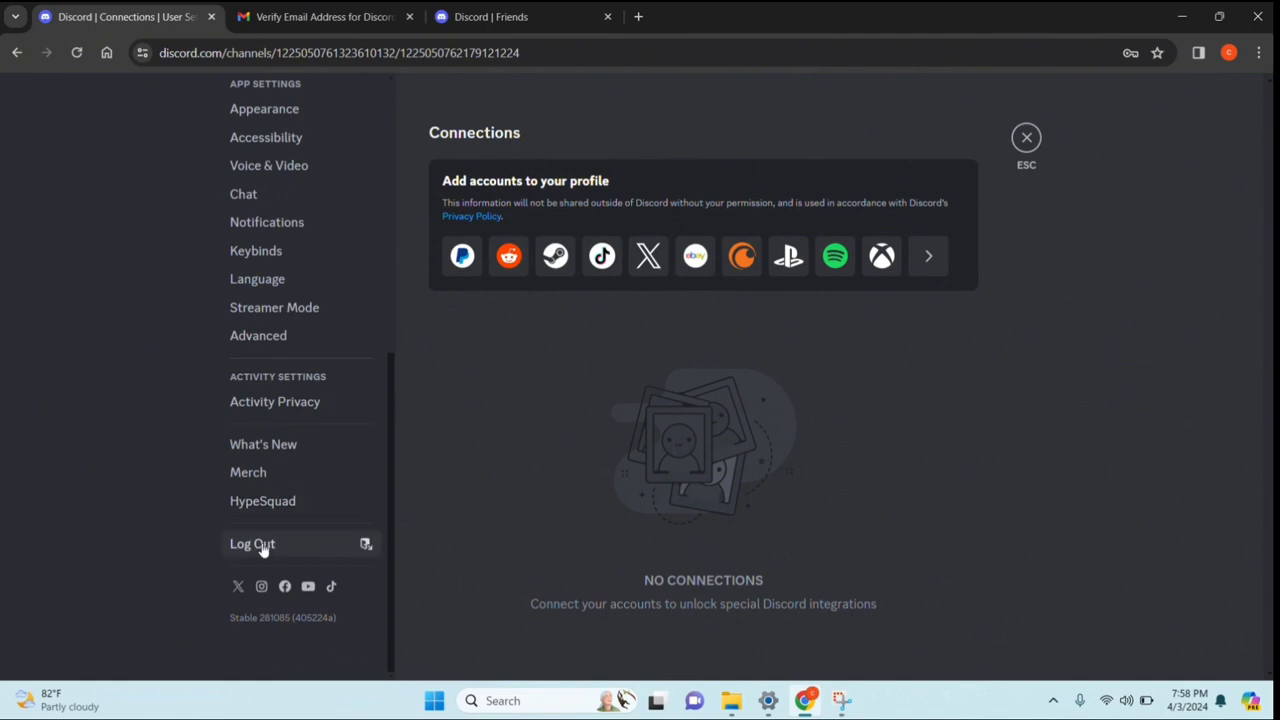
Cancel a first log-out attempt, revisit My Account and Profiles, then log out for real
click(263, 547)
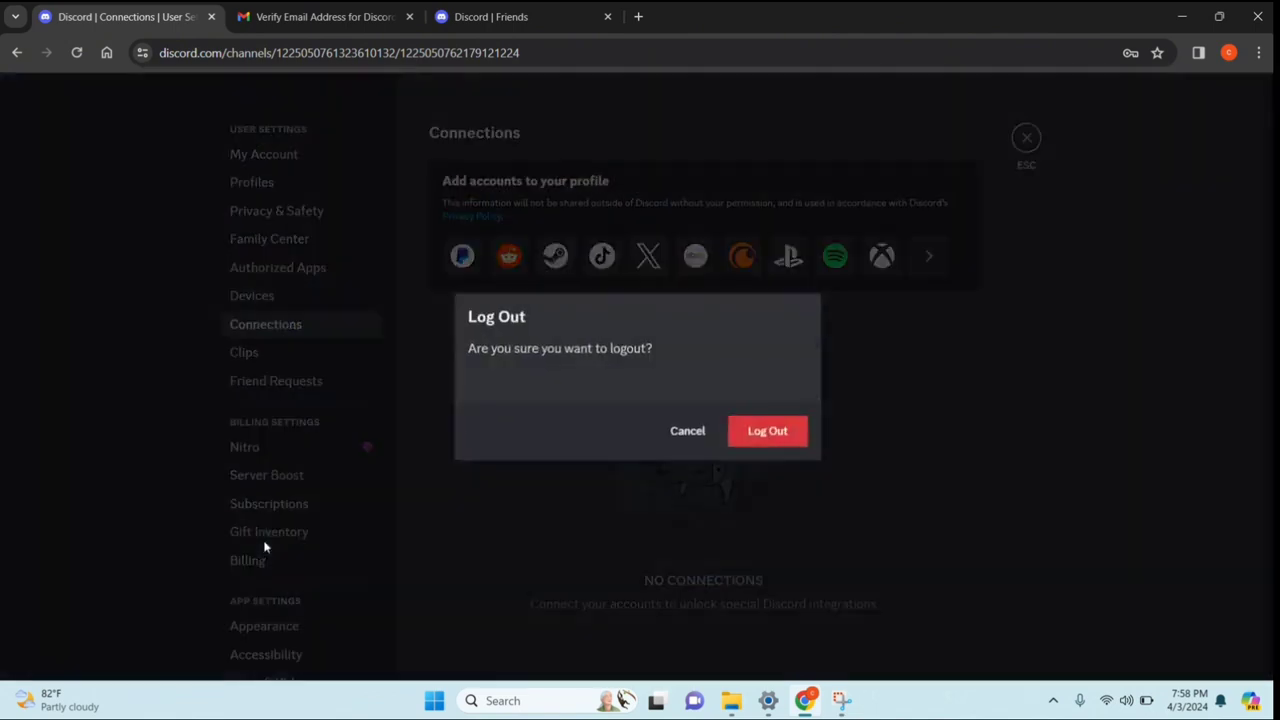
click(689, 432)
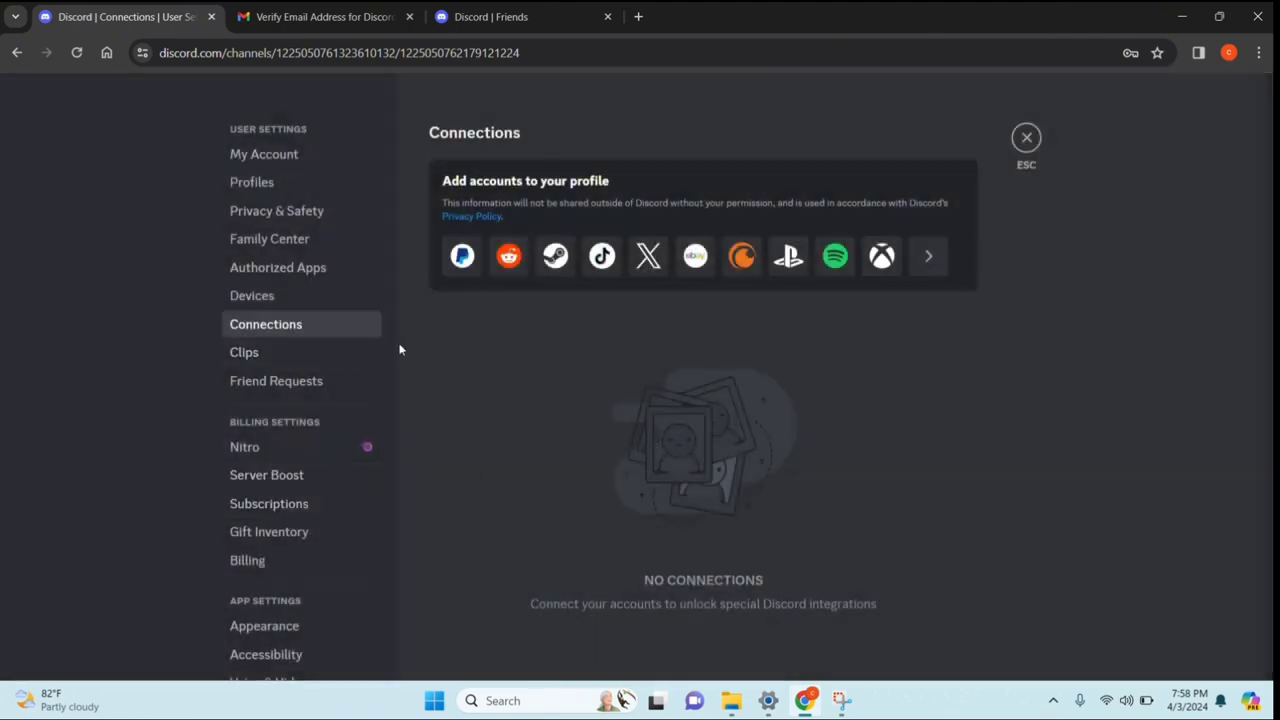
click(287, 156)
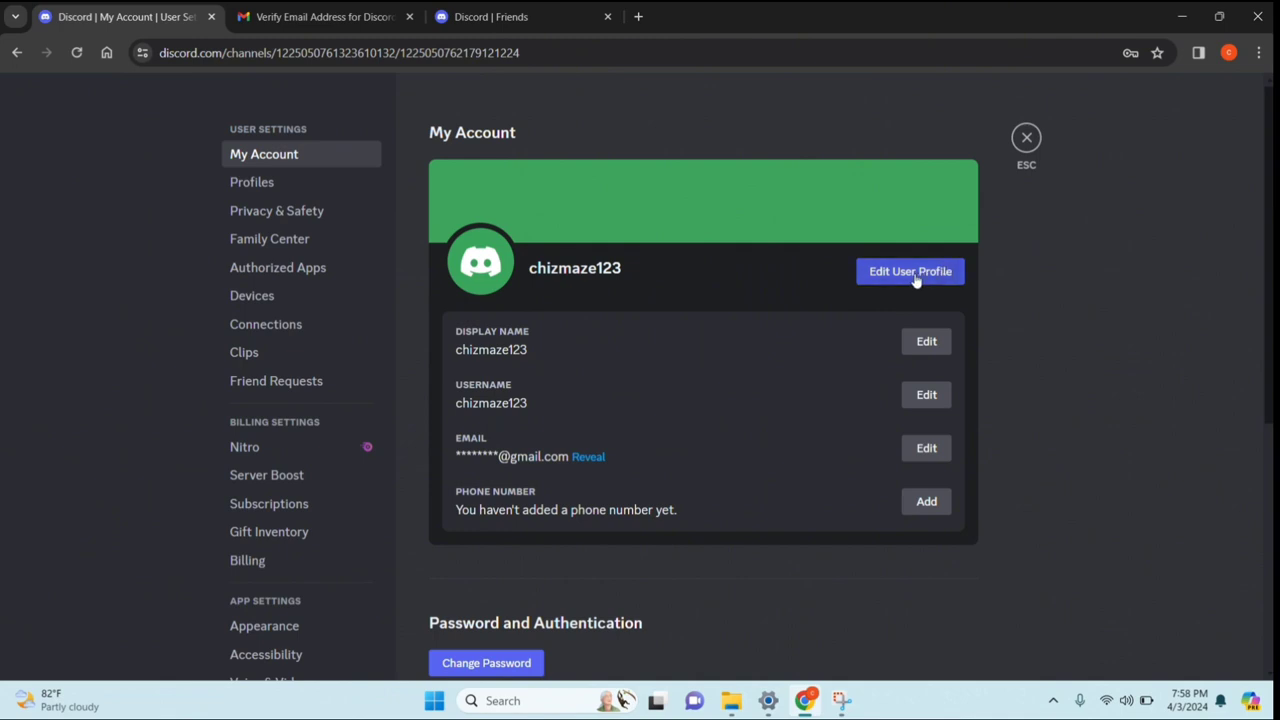
click(263, 183)
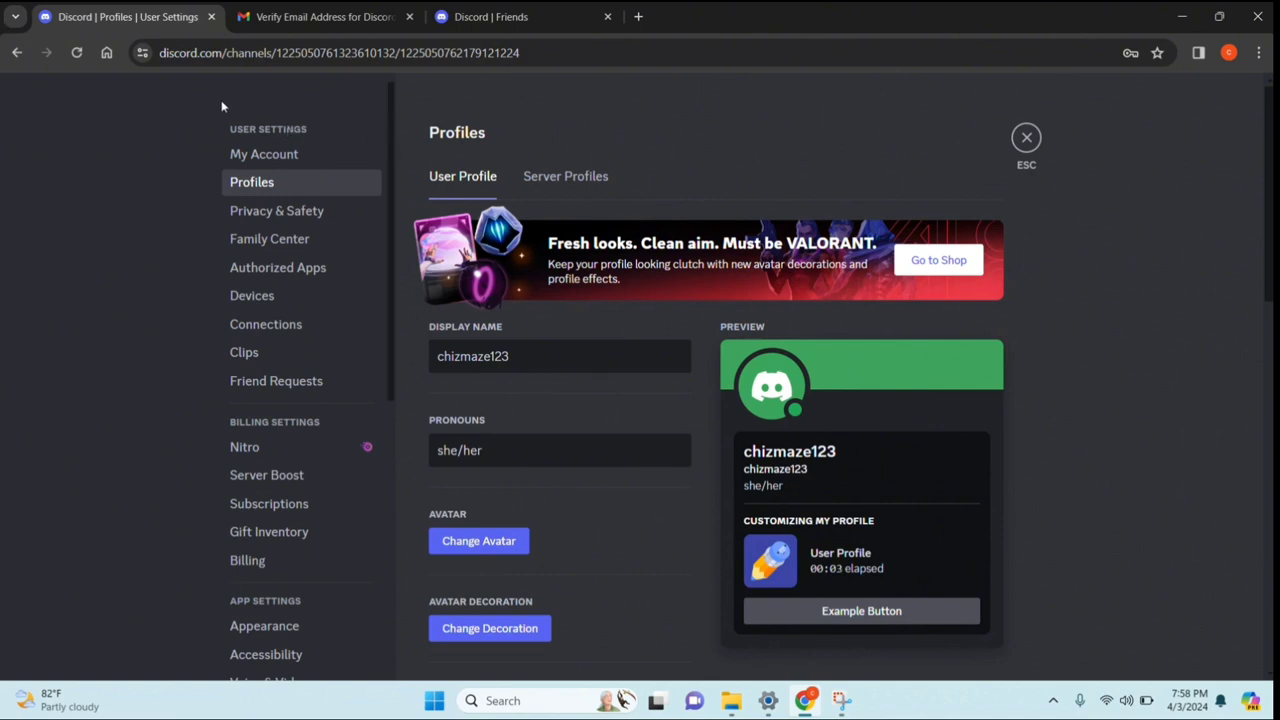
scroll(240, 300, down, 5)
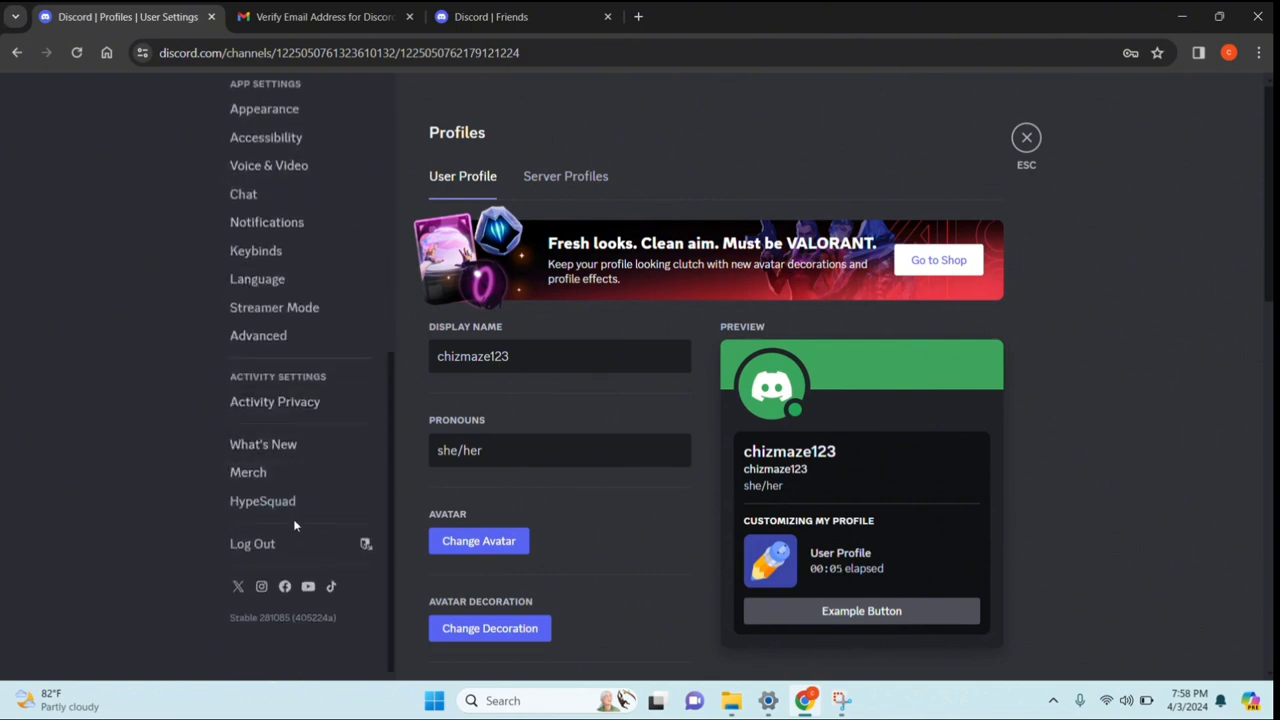
click(274, 543)
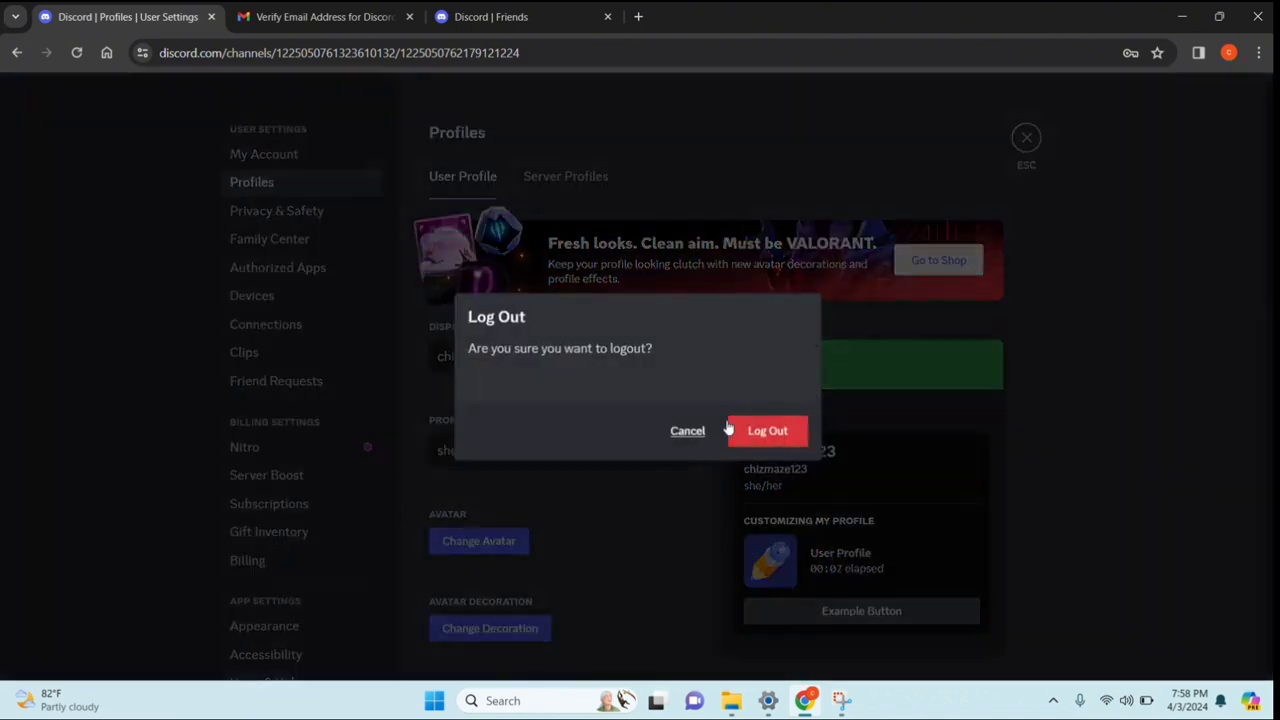
click(755, 436)
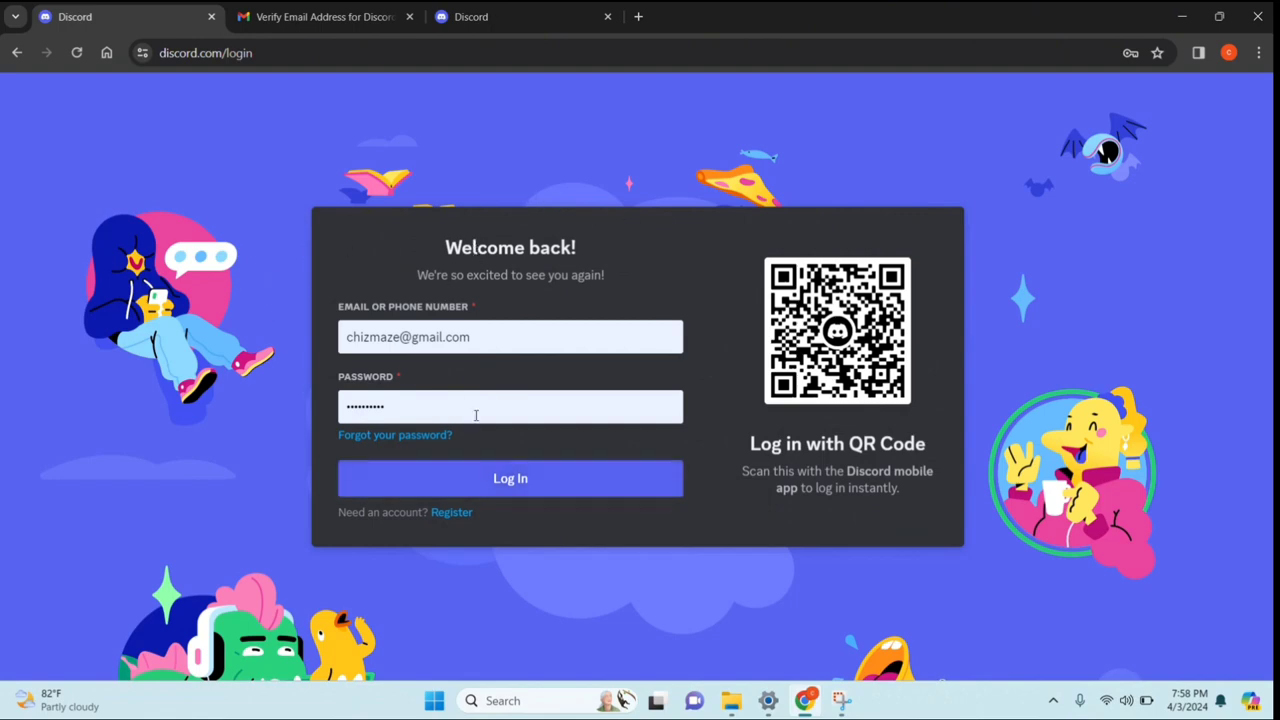
In the other Discord tab, dismiss the server prompt and log back in with the saved credentials
click(470, 20)
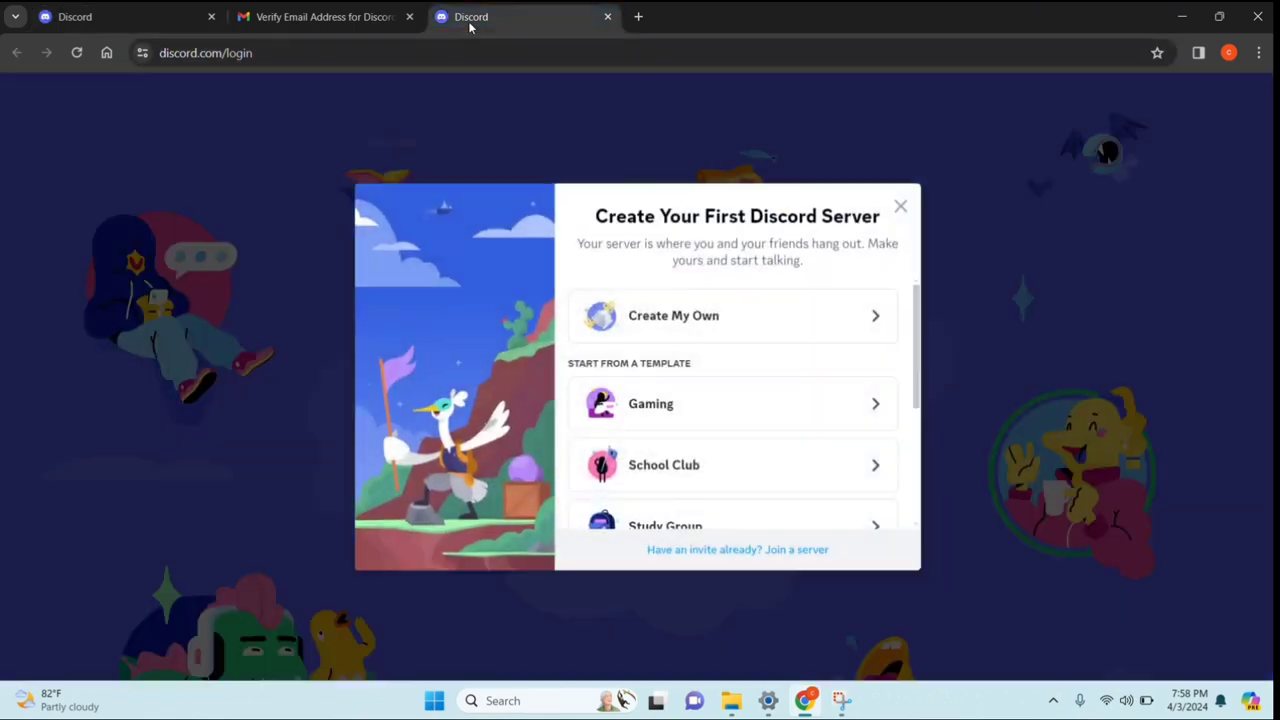
click(901, 208)
click(735, 392)
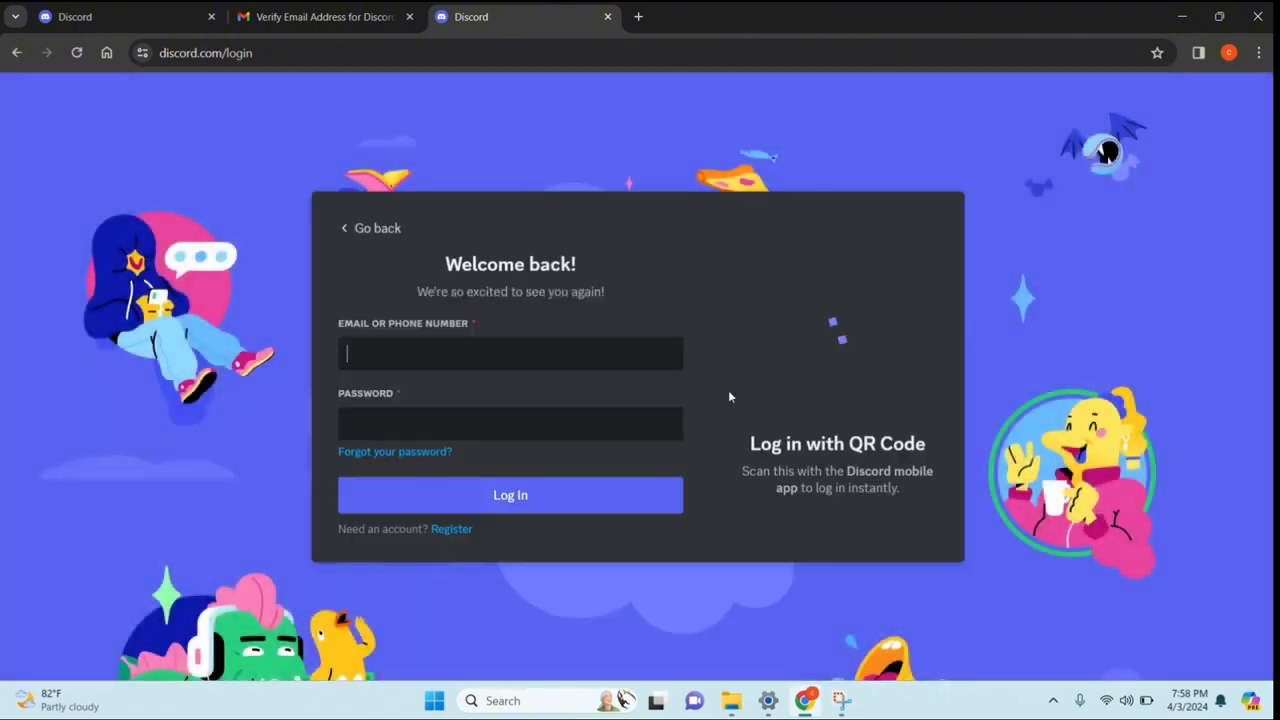
click(458, 508)
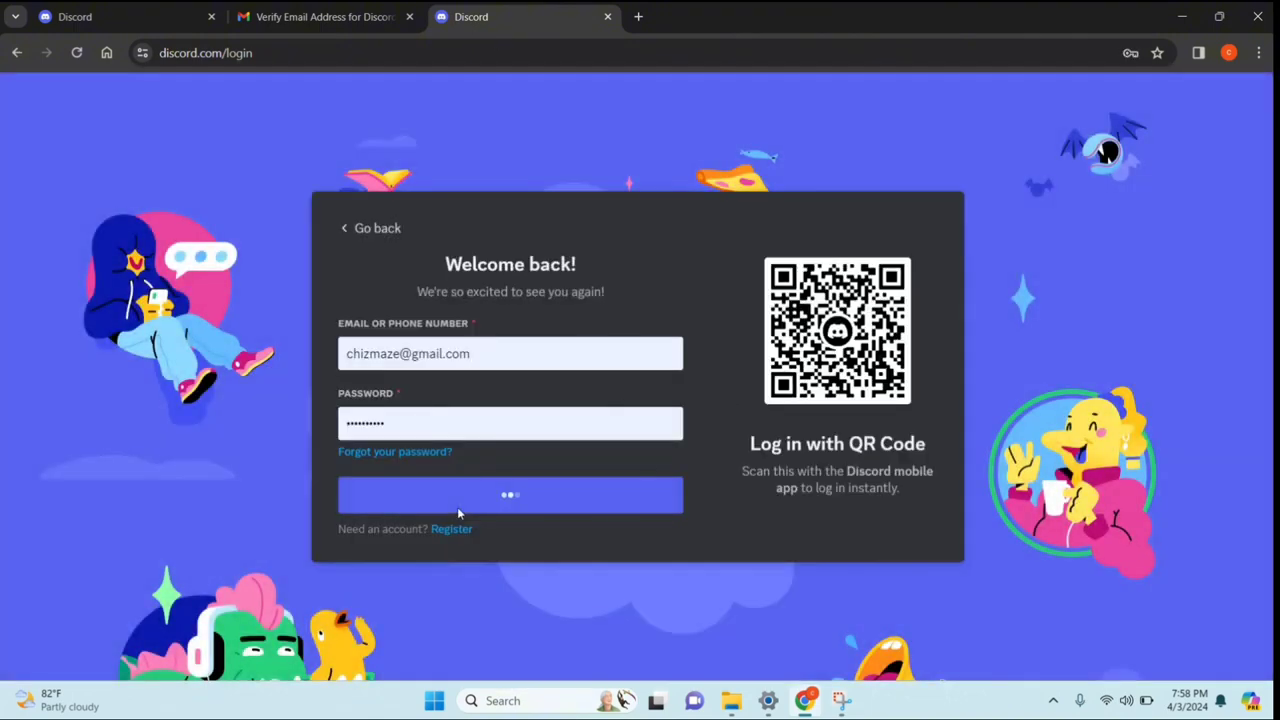